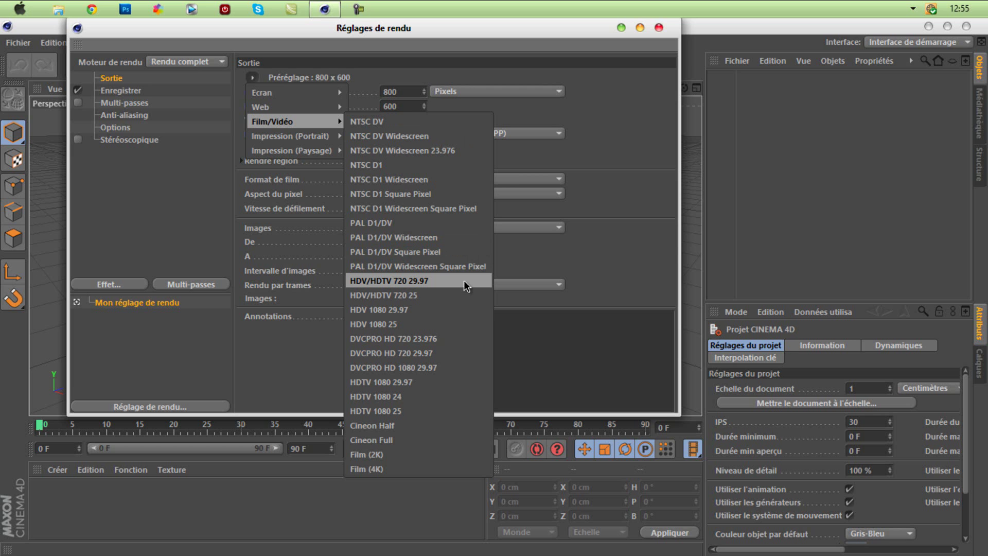
- Apply the HDV/HDTV 720 29.97 output preset and set the saved image format to JPEG
click(464, 280)
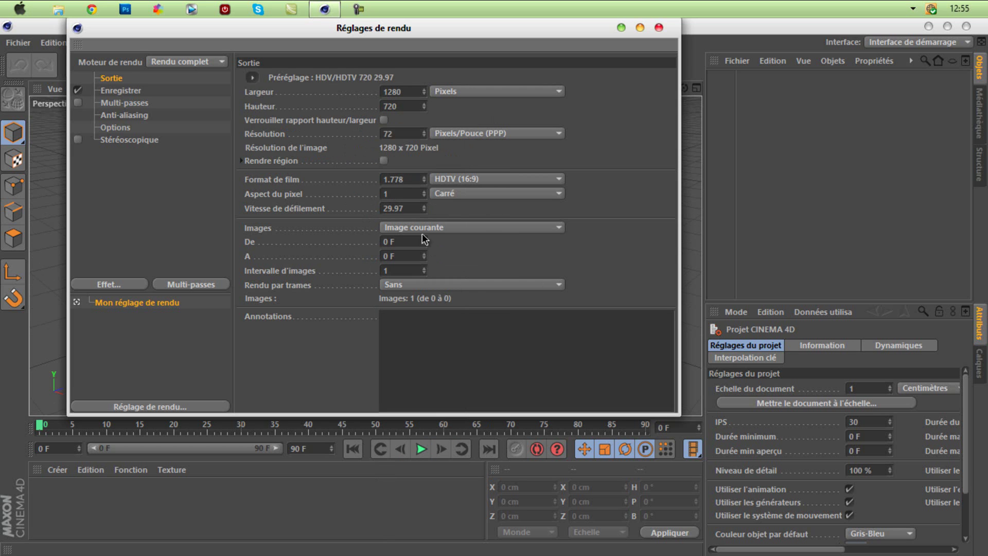
click(121, 91)
click(388, 119)
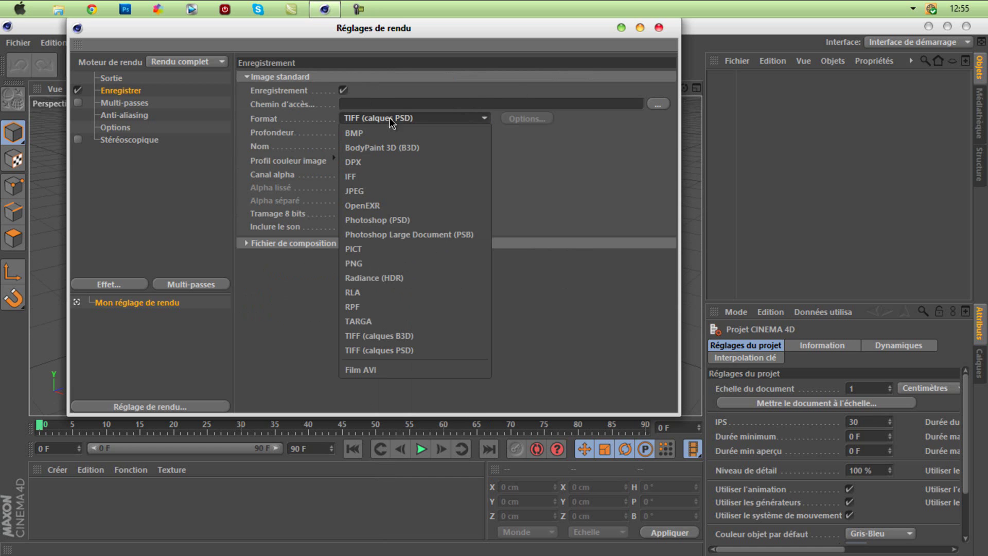
click(403, 190)
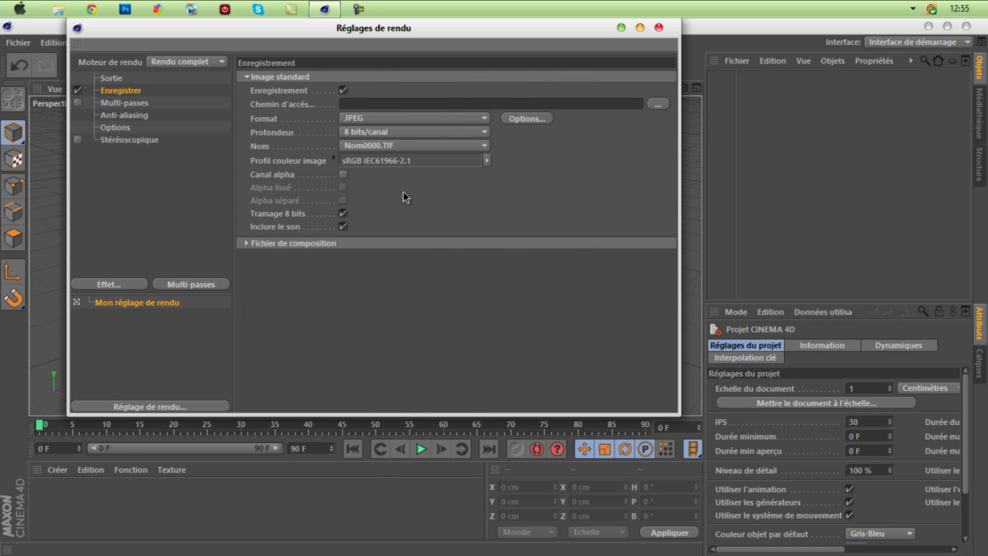
- Set the render's save path to a file named tuto on the desktop and close the render settings
click(655, 110)
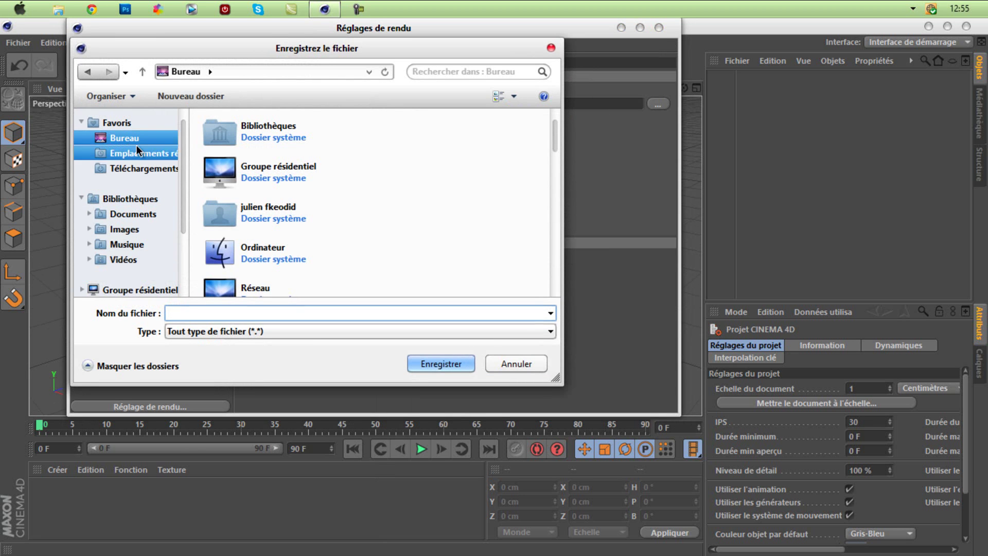
click(227, 314)
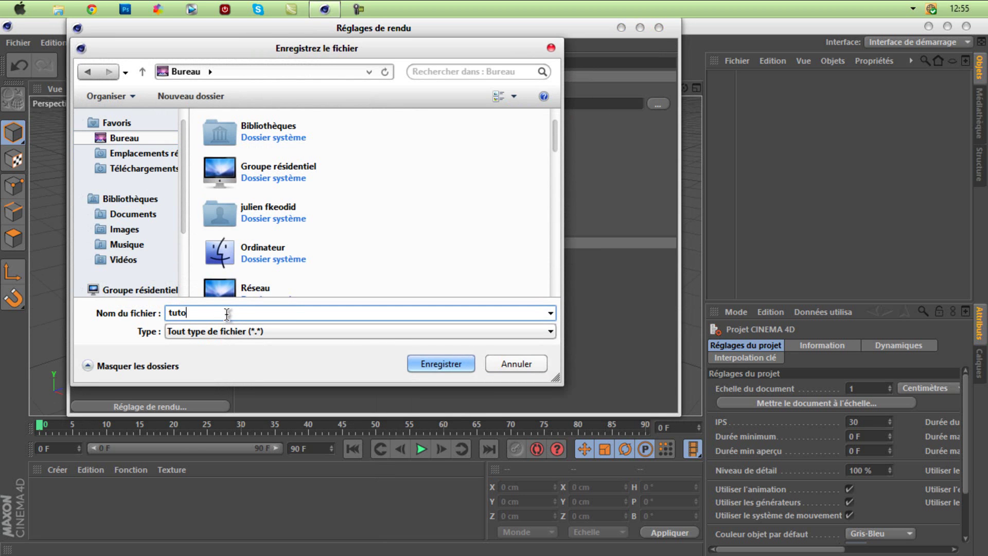
click(425, 364)
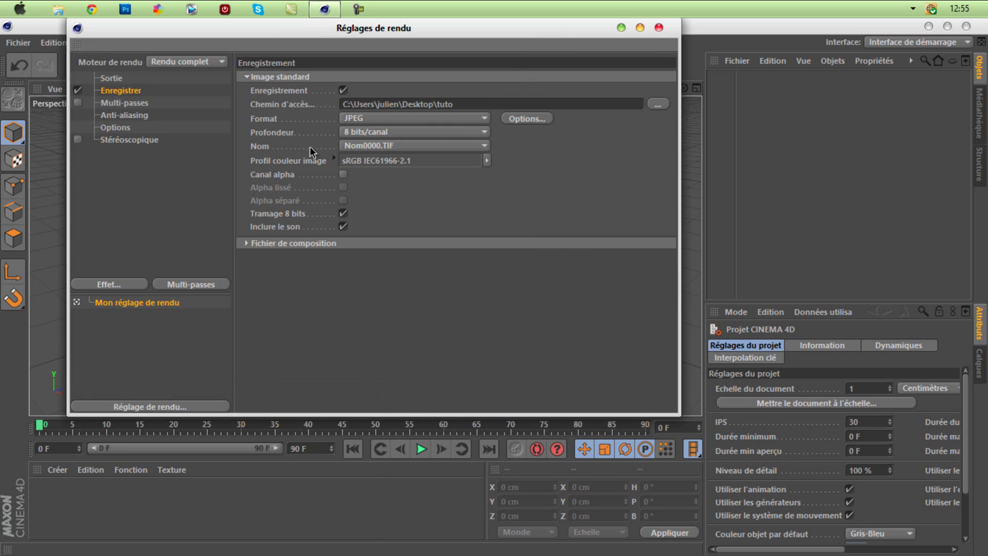
click(137, 115)
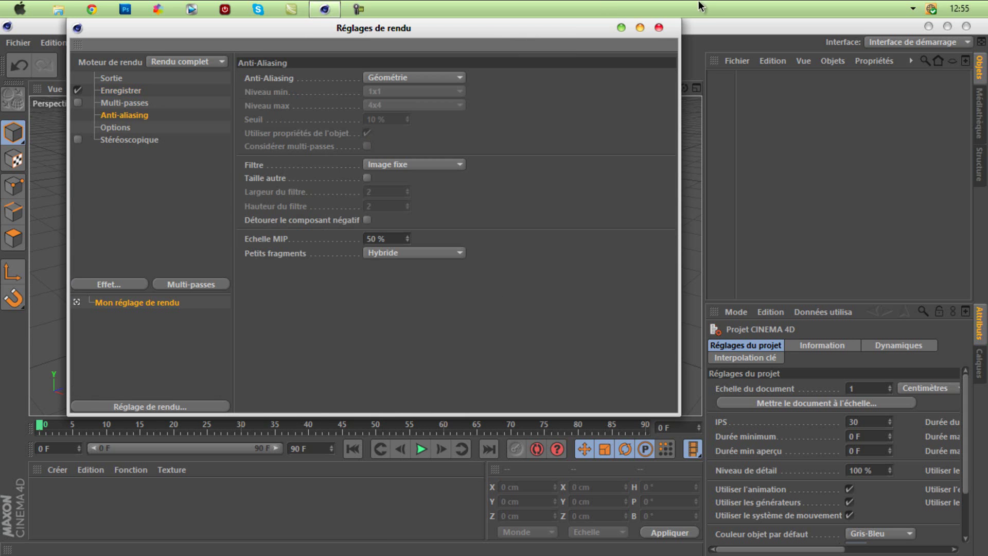
click(660, 27)
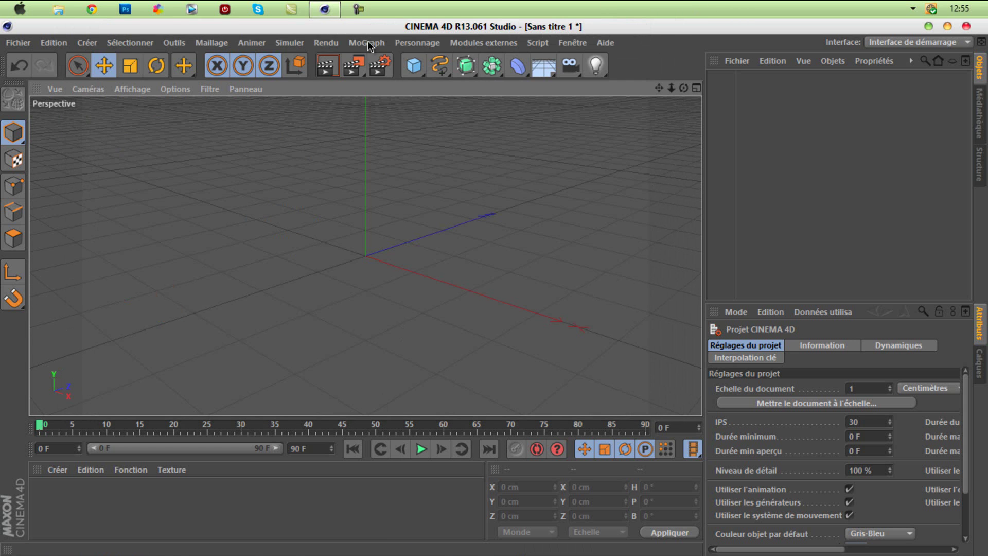
- Add a torus to the scene and reduce its pipe radius to 28 cm
click(367, 42)
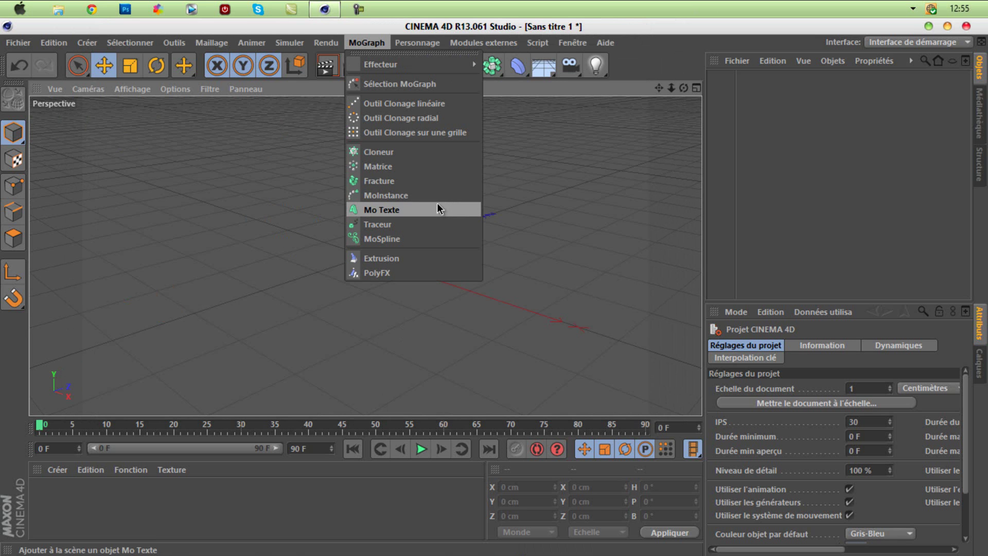
click(813, 125)
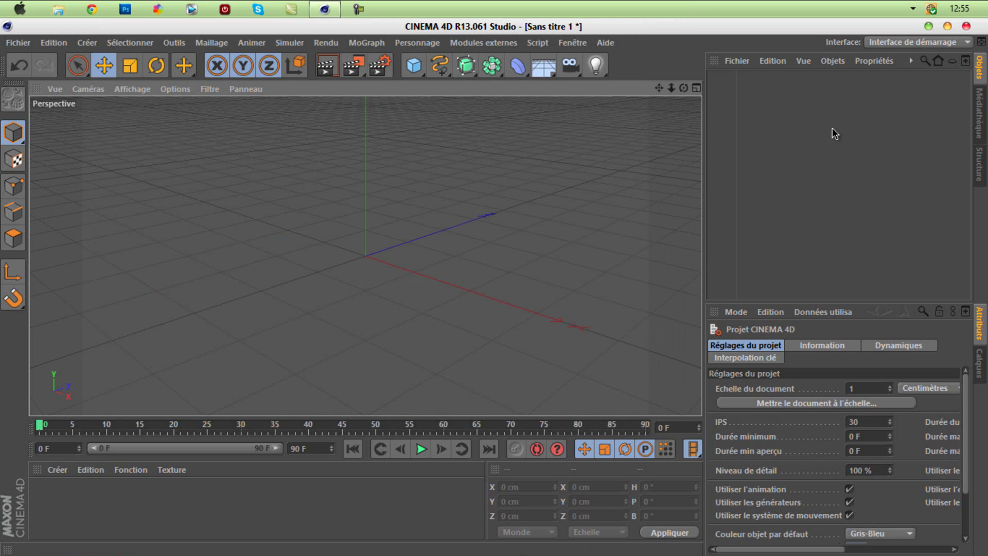
drag(420, 66, 475, 144)
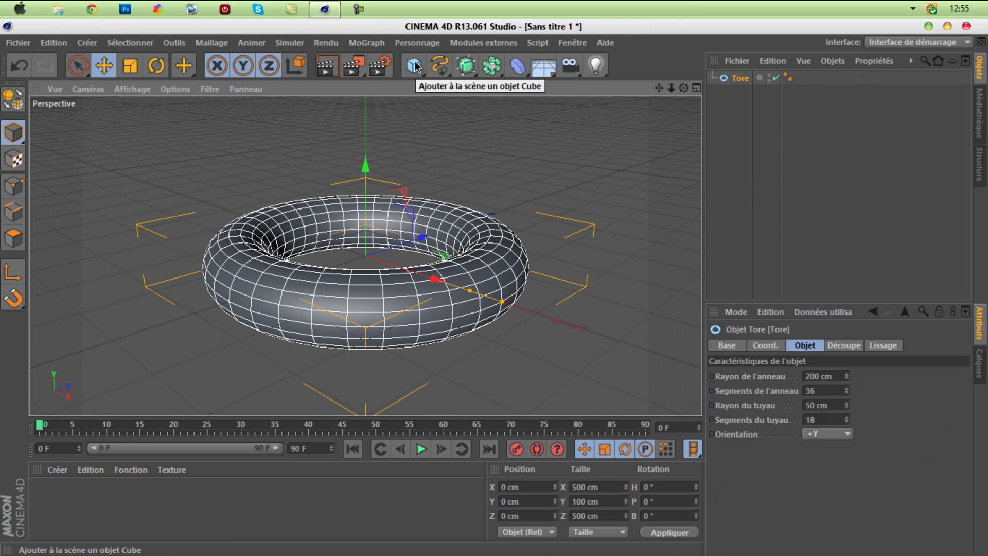
drag(684, 88, 494, 295)
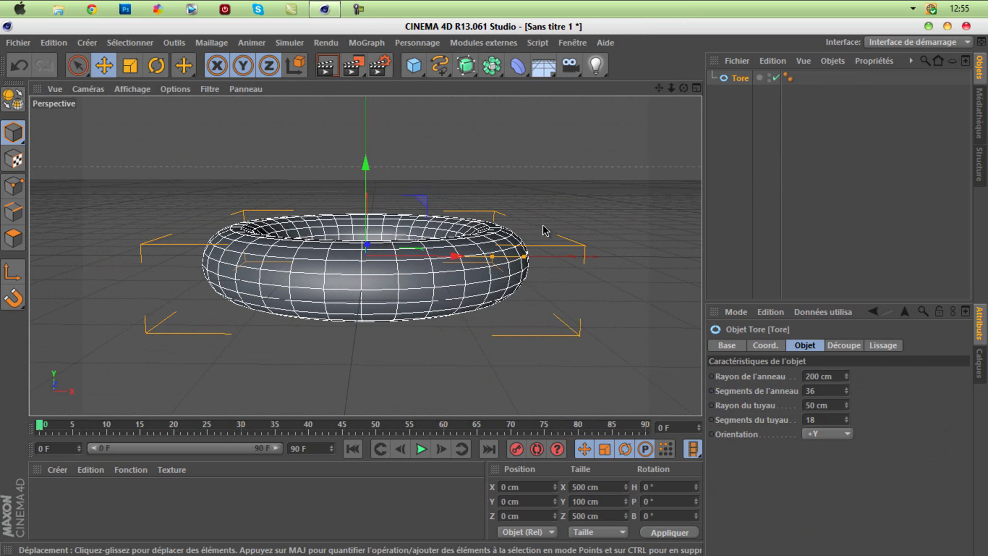
click(796, 182)
click(740, 77)
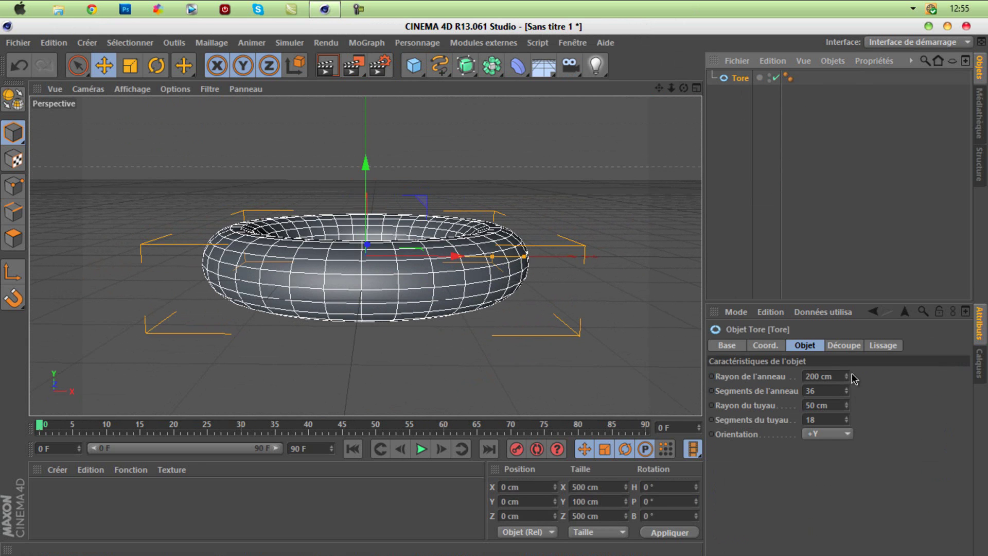
drag(848, 415, 848, 412)
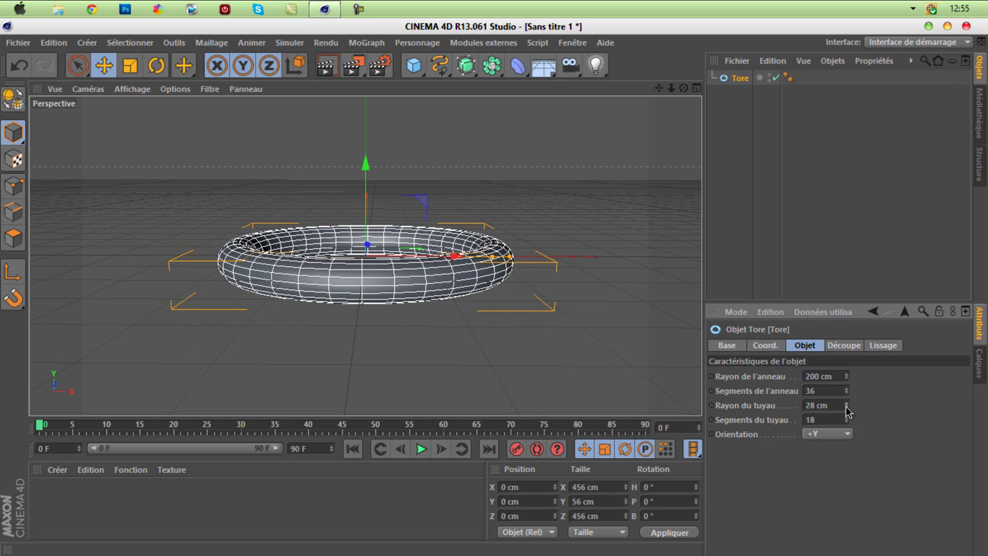
- Rotate the torus upright to a pitch of about -86° so that it faces the perspective view as a ring
click(157, 67)
drag(373, 258, 439, 157)
key(F5)
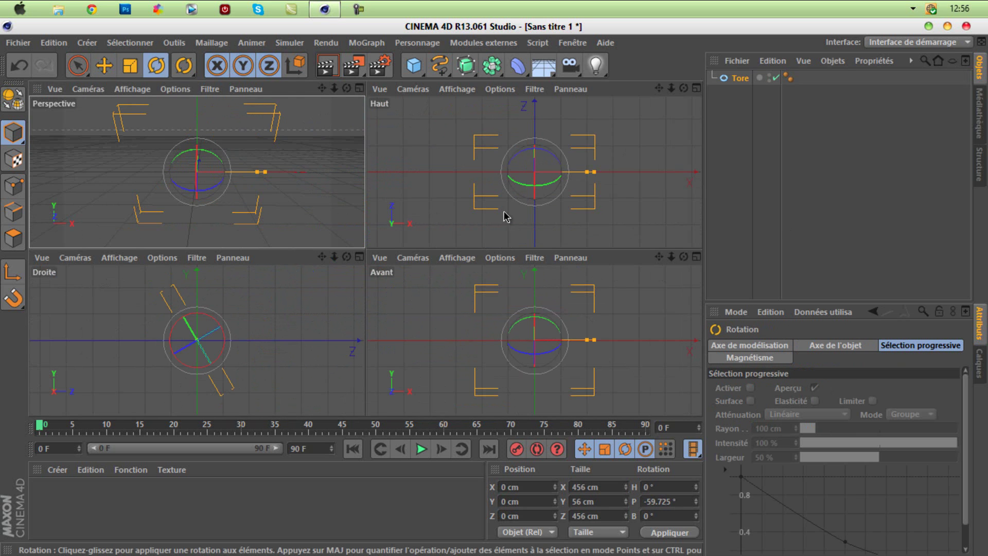
drag(538, 175, 543, 125)
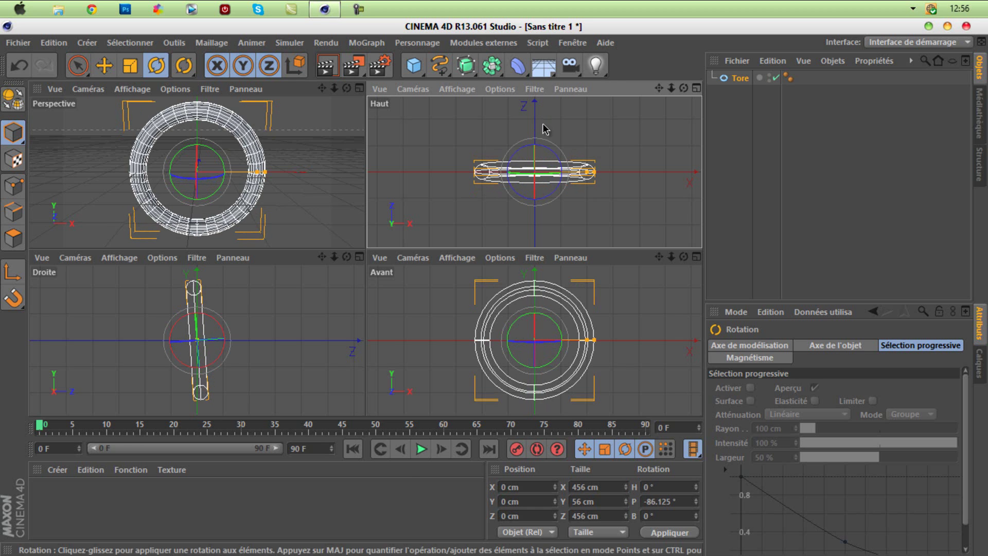
click(710, 104)
middle_click(313, 90)
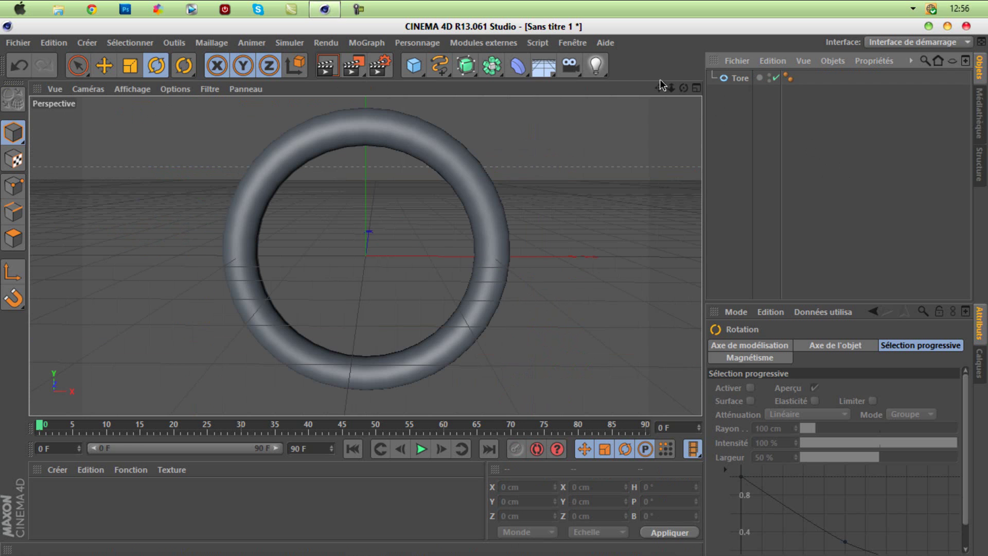
- Add a MoGraph text object reading "tuto" with a depth of 80
click(369, 43)
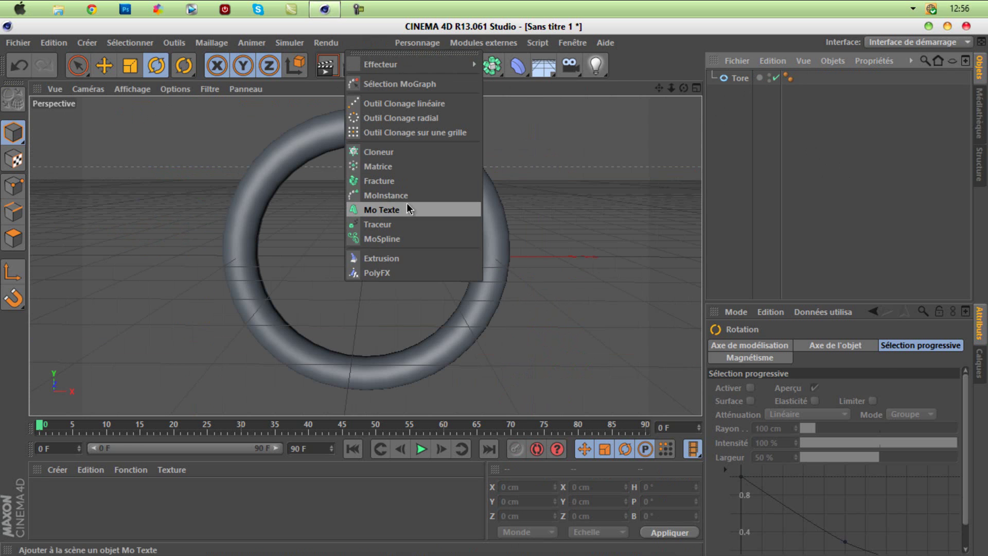
click(396, 209)
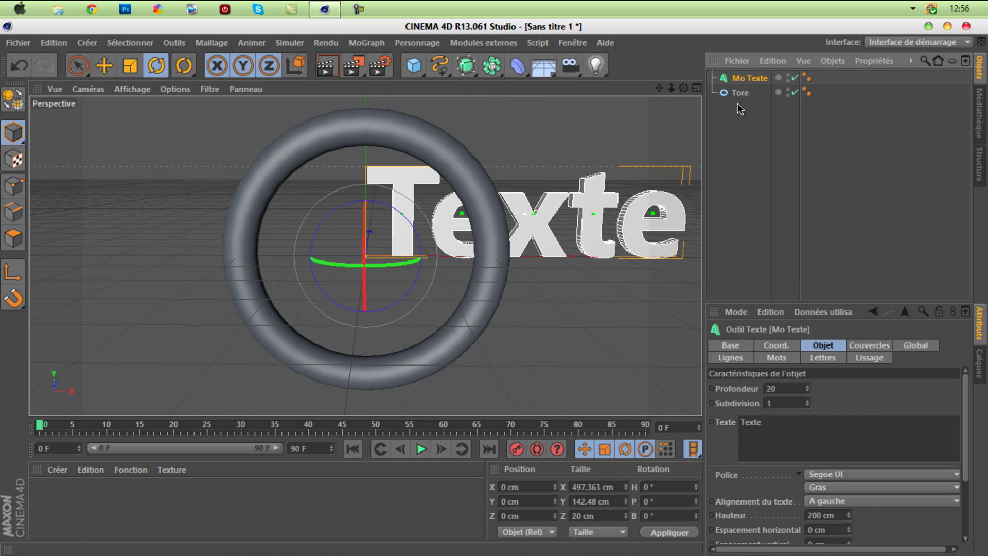
click(792, 422)
click(96, 69)
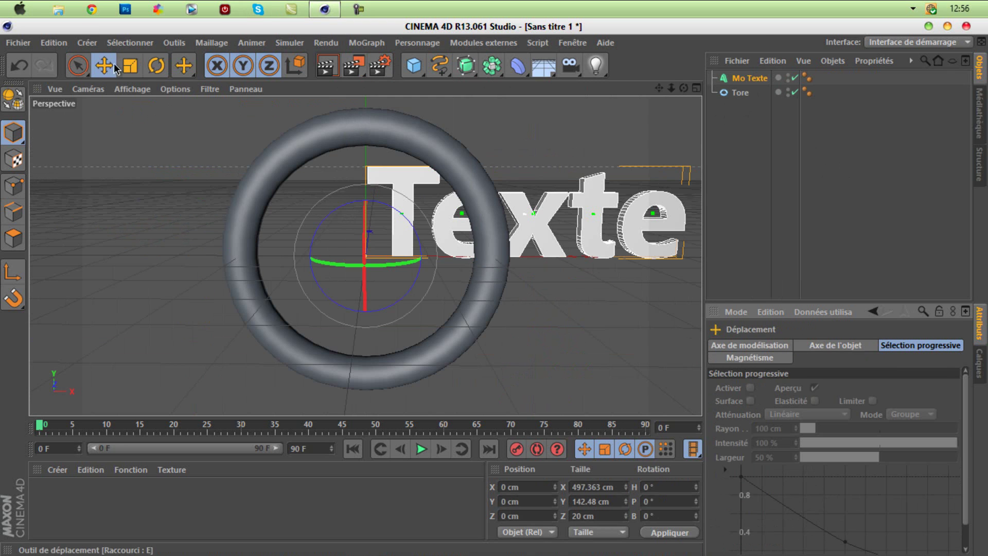
click(749, 78)
click(782, 423)
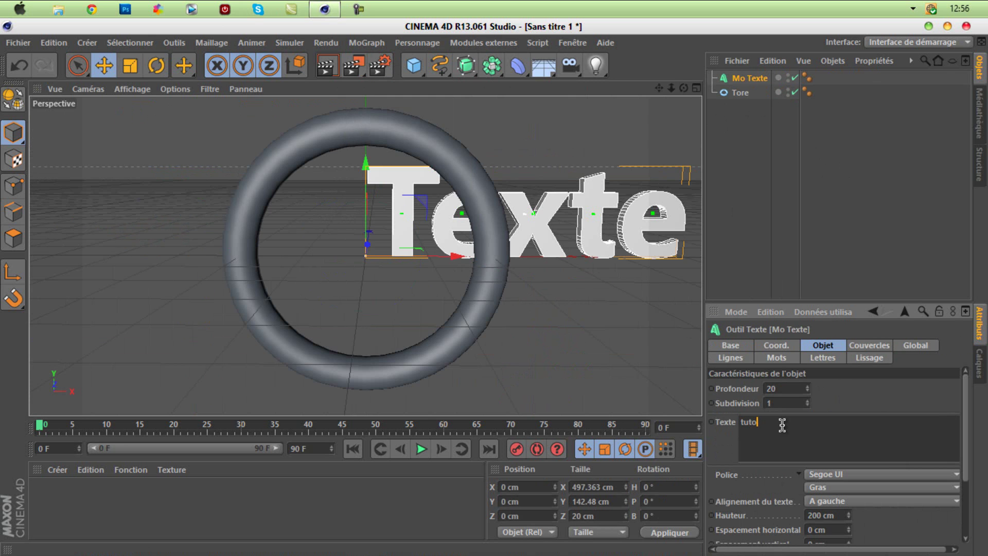
text(80)
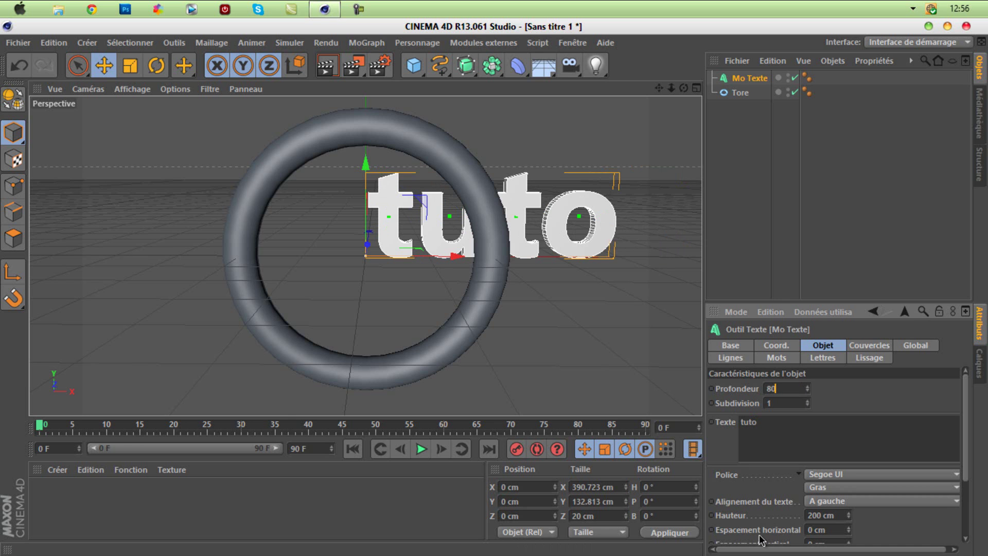
key(Return)
- Set the text's font to BATAVIA and move the text inside the ring, to about X -155 cm and Y -40 cm
click(880, 474)
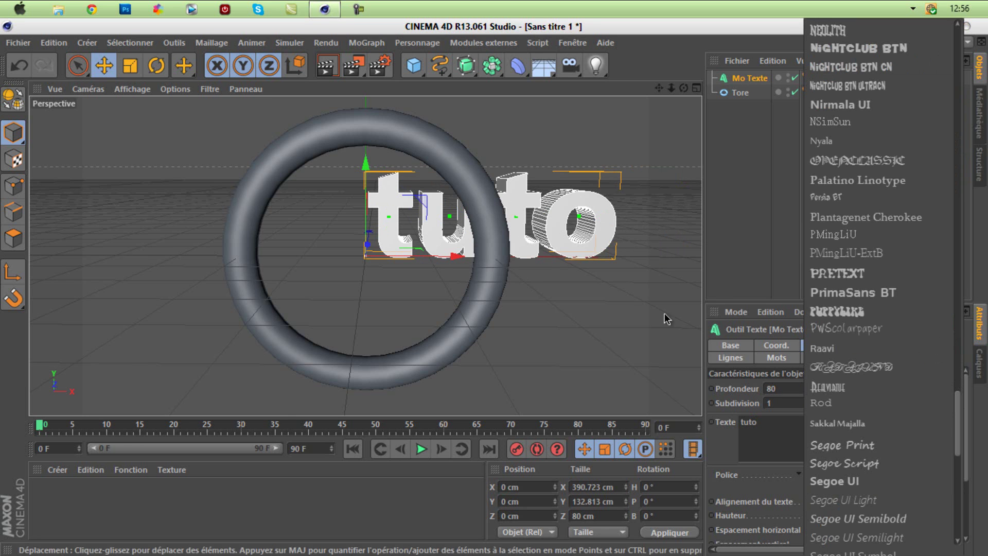
drag(959, 416, 987, 48)
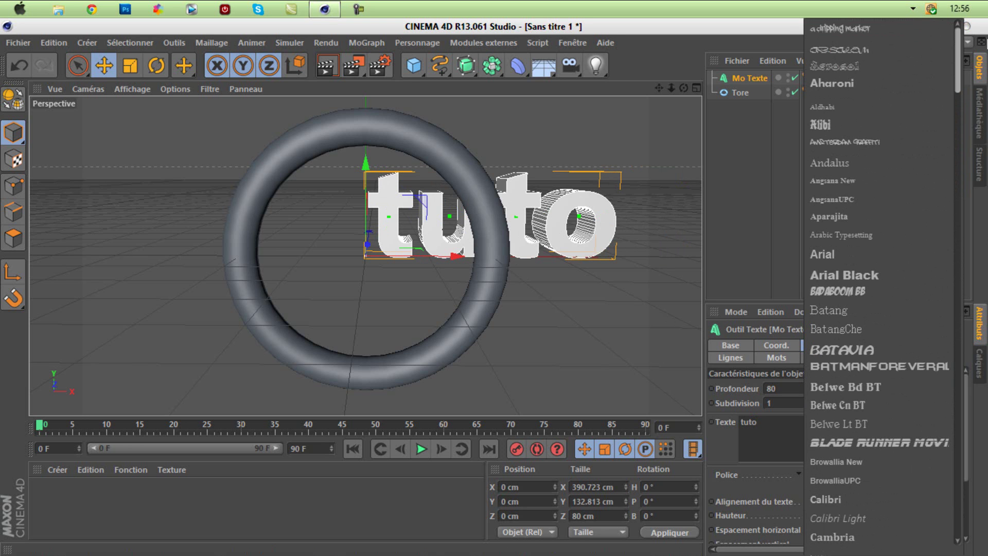
click(854, 350)
drag(450, 259, 353, 284)
- Set the text's font to EXCESS
click(894, 474)
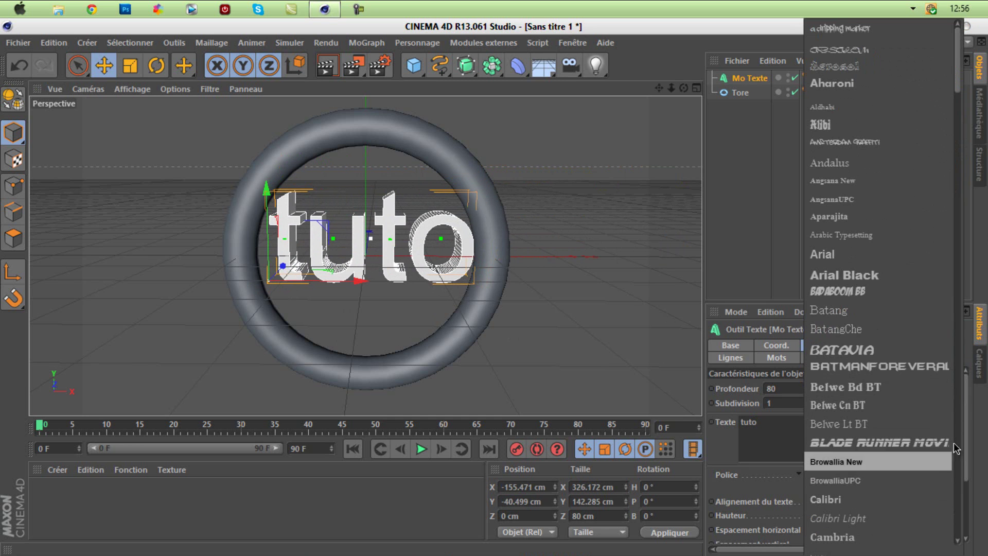
drag(961, 85, 970, 221)
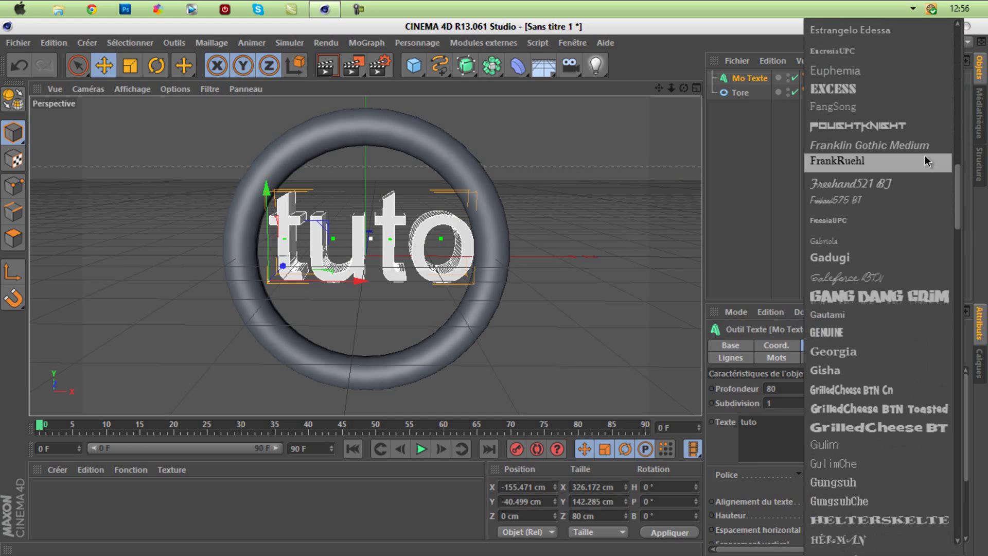
click(834, 89)
click(762, 217)
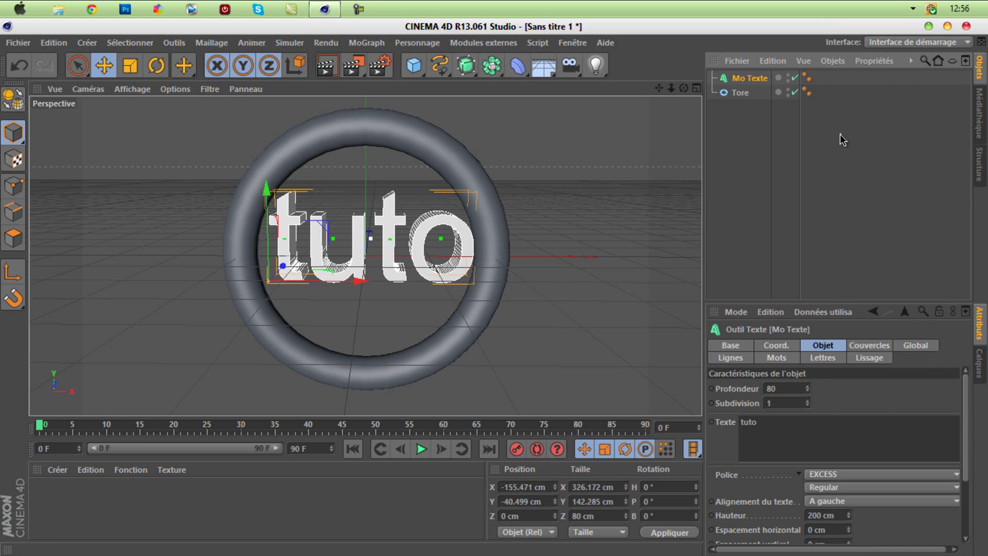
- Set the font of the "tuto" text to Microdot
click(754, 83)
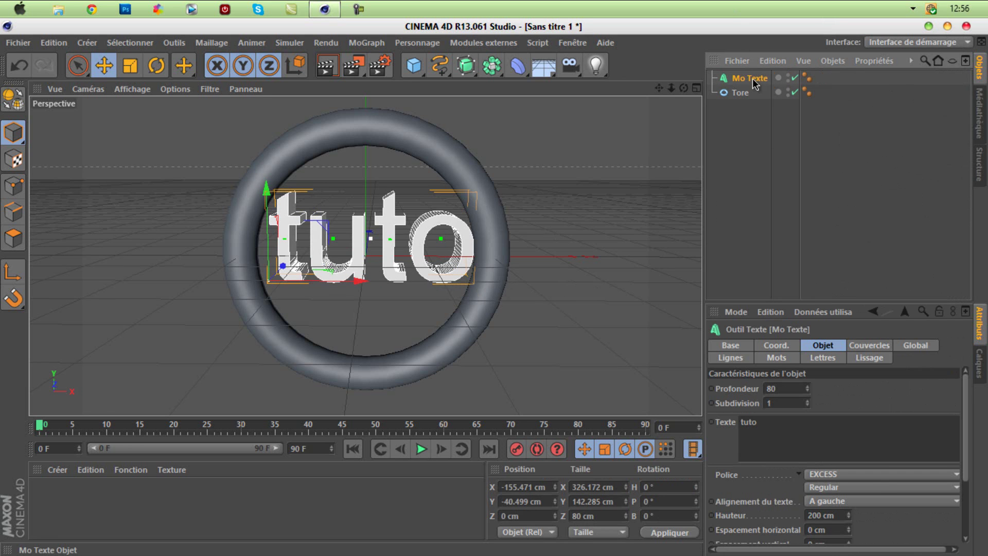
click(874, 474)
drag(963, 164, 978, 301)
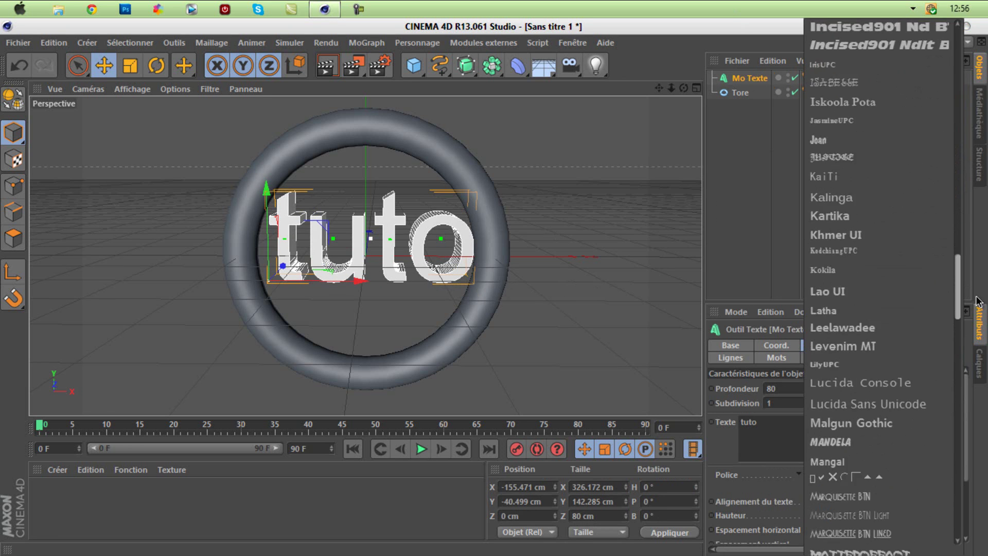
scroll(888, 273, down, 8)
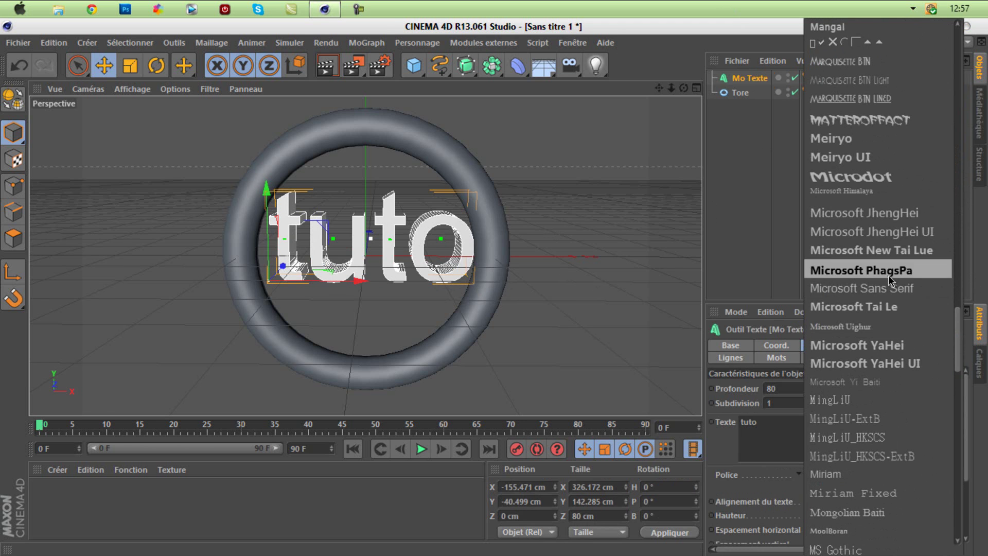
click(870, 177)
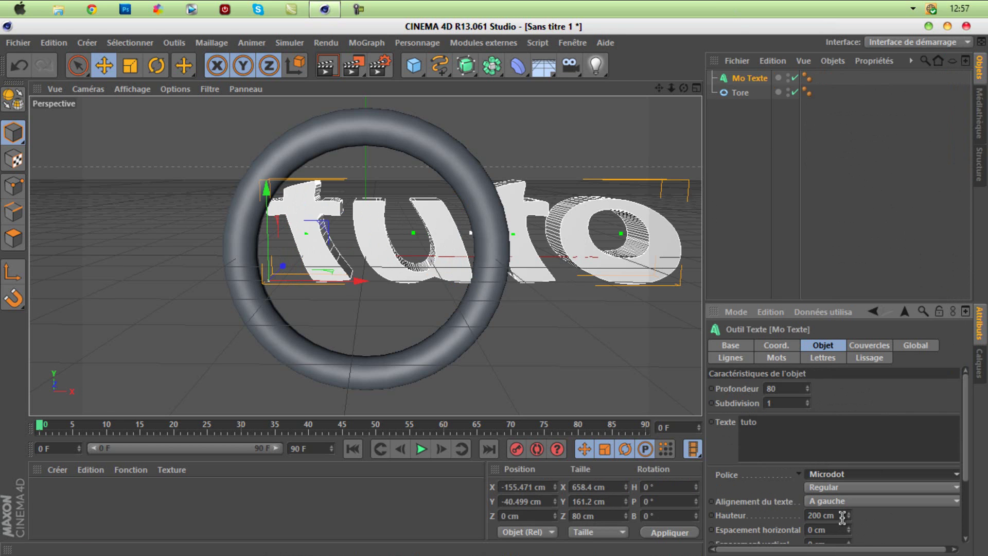
- Reduce the text's height so it fits inside the ring and reposition it at the ring's centre
drag(849, 519, 850, 524)
drag(266, 237, 264, 228)
drag(338, 273, 335, 279)
click(898, 213)
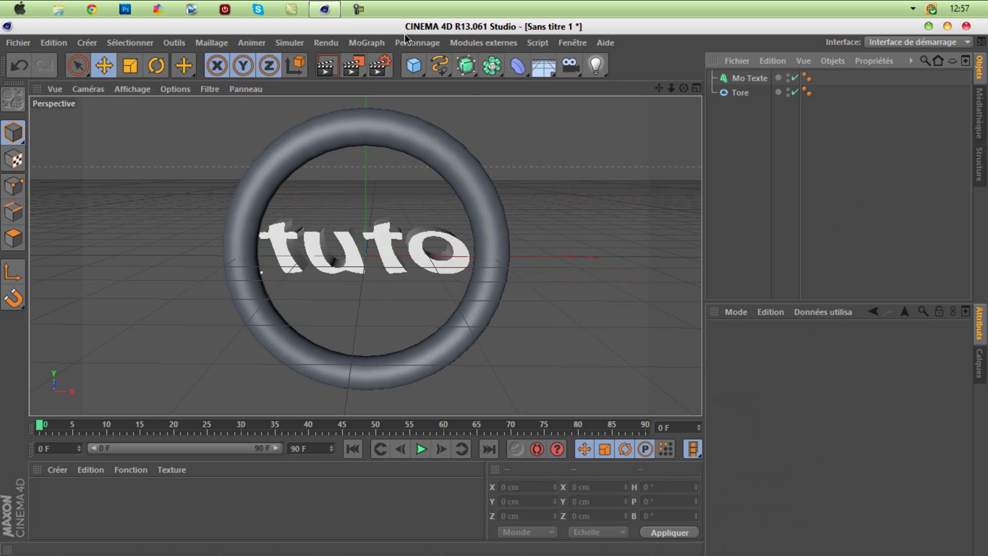
- Create two new materials and open the second one, Mat.1, in the material editor
double_click(137, 498)
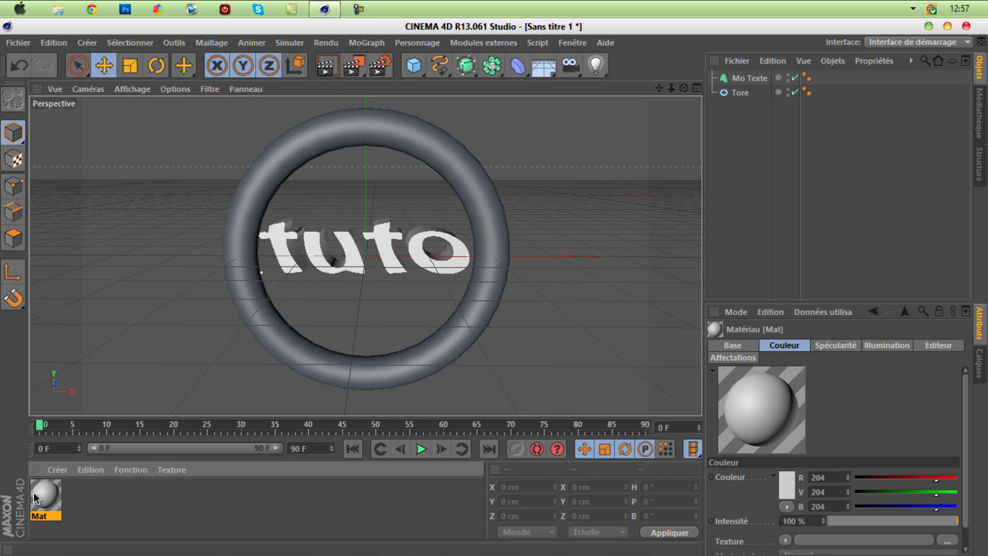
double_click(131, 503)
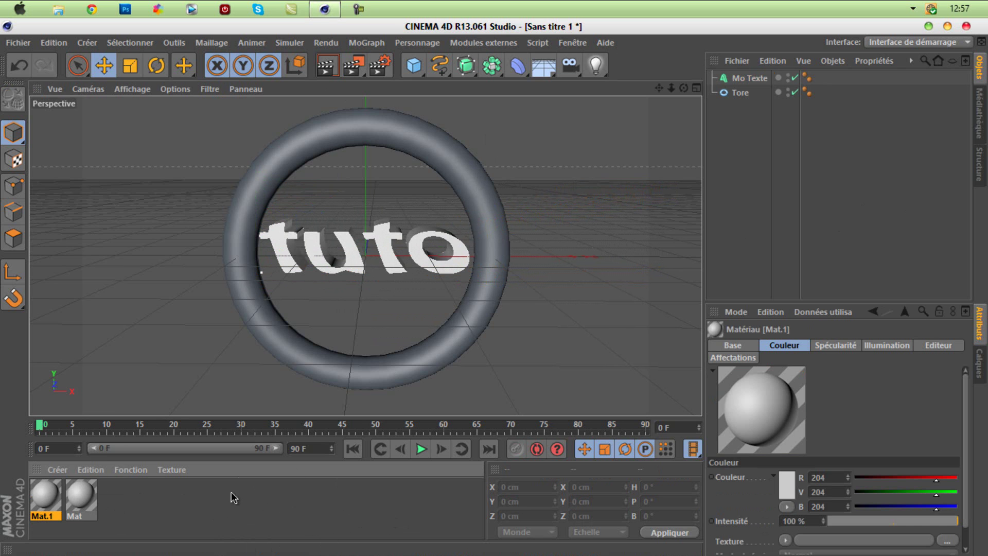
double_click(56, 504)
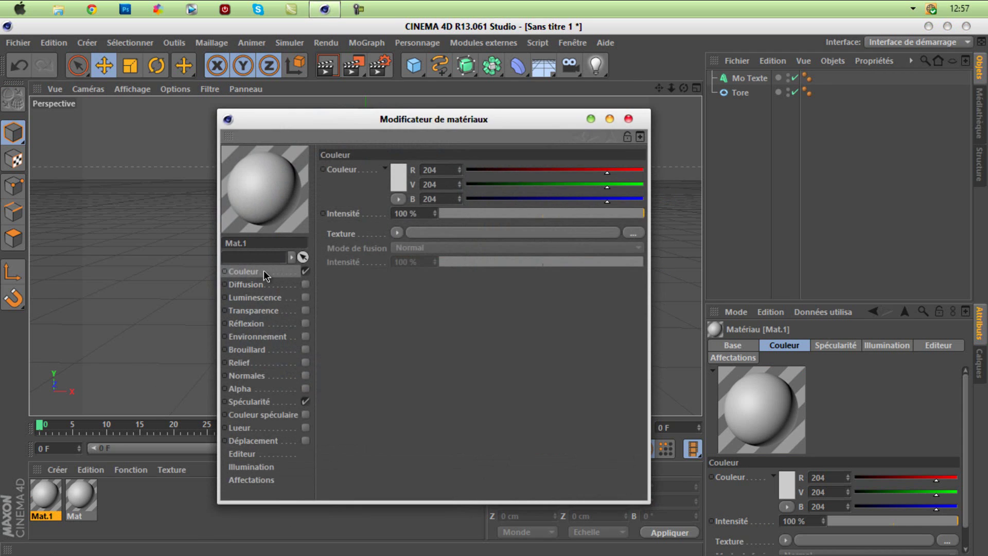
- Set the colour of material Mat.1 to pure red (255, 0, 0)
click(404, 171)
click(412, 102)
click(374, 242)
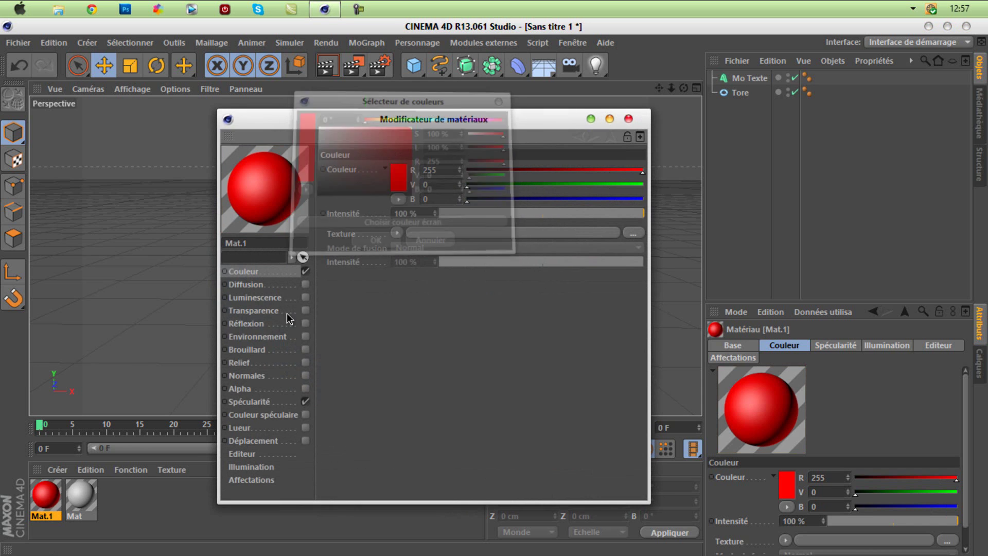
- Give Mat.1 a 24 % reflection with a Fresnel texture and no specularity, and apply it to the "tuto" text
click(305, 323)
click(495, 213)
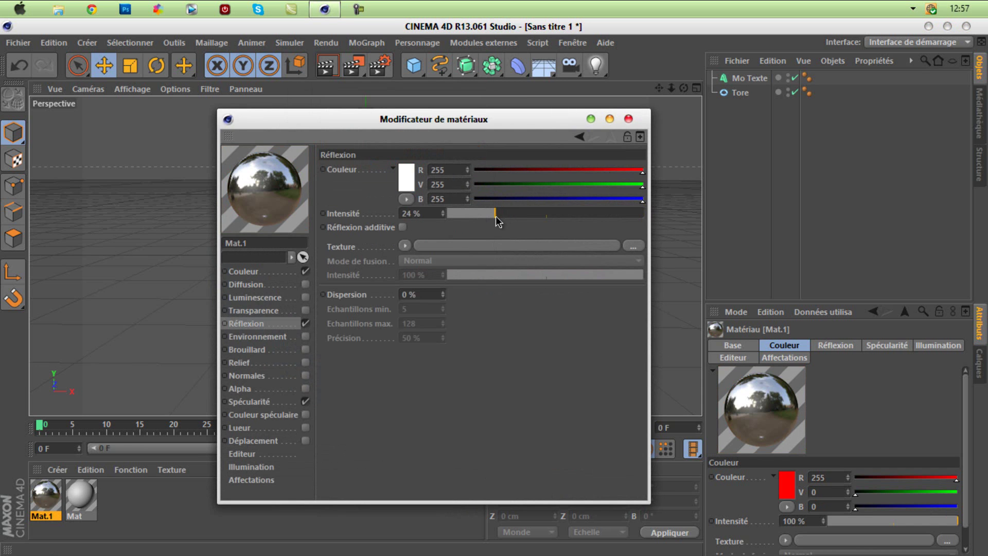
click(405, 246)
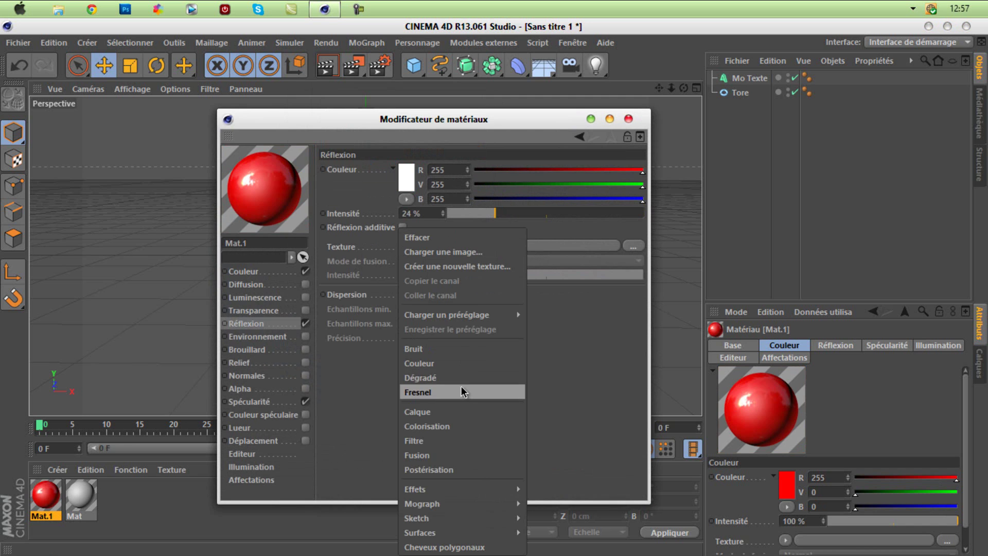
click(437, 391)
click(305, 401)
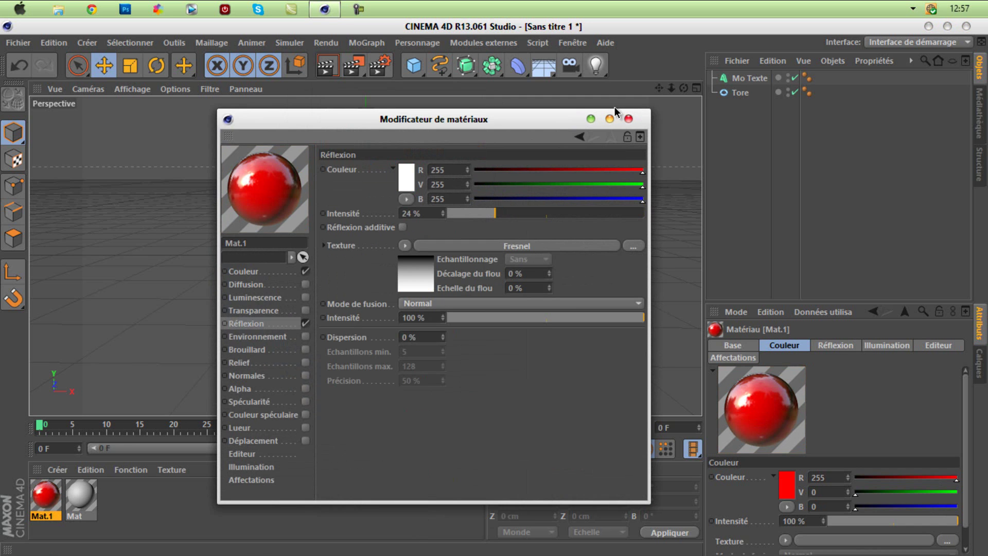
click(629, 120)
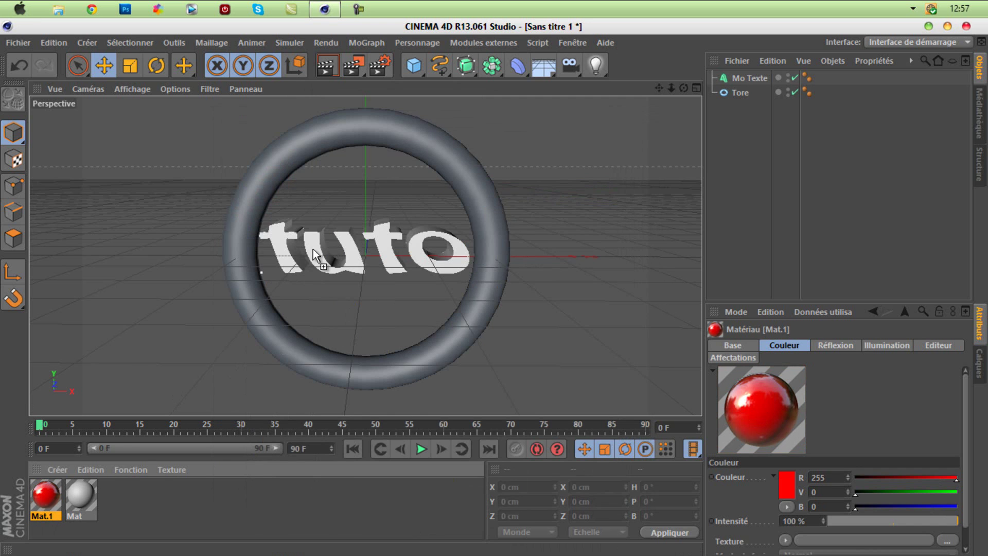
drag(288, 263, 288, 260)
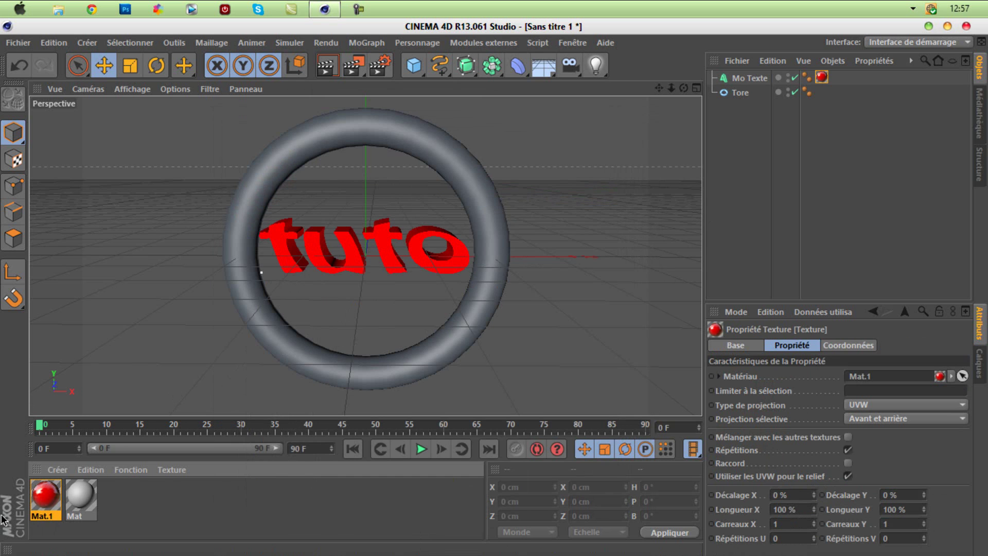
- Edit the material Mat and set its colour to pure white (255, 255, 255)
double_click(81, 495)
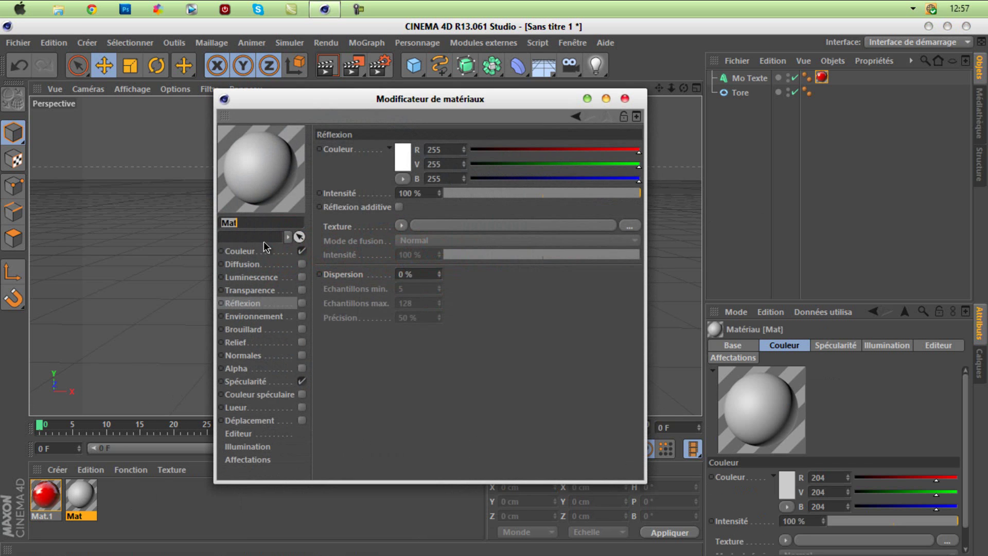
click(393, 163)
drag(380, 168, 295, 92)
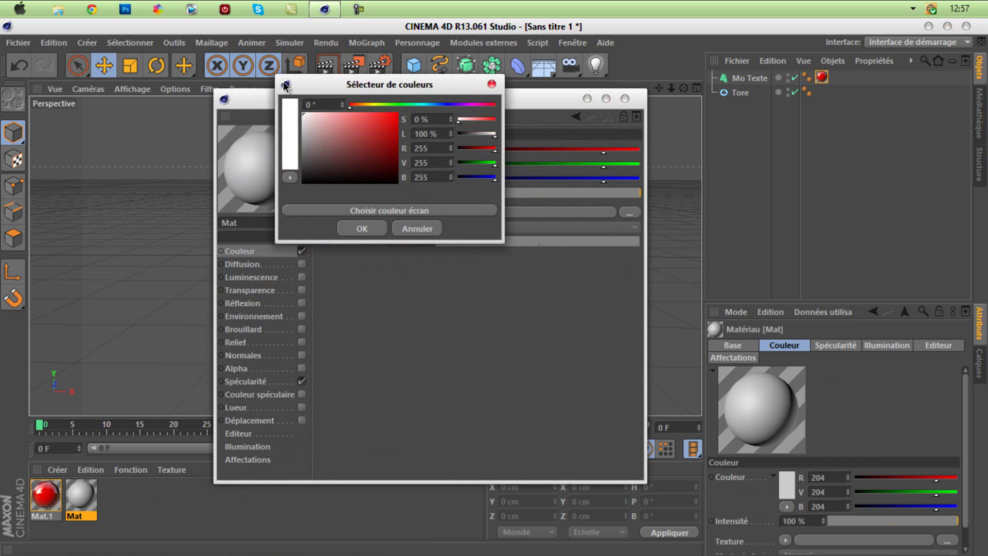
click(370, 232)
- Give Mat a 77 % reflection with a Fresnel texture and no specularity, and apply it to the ring
click(302, 303)
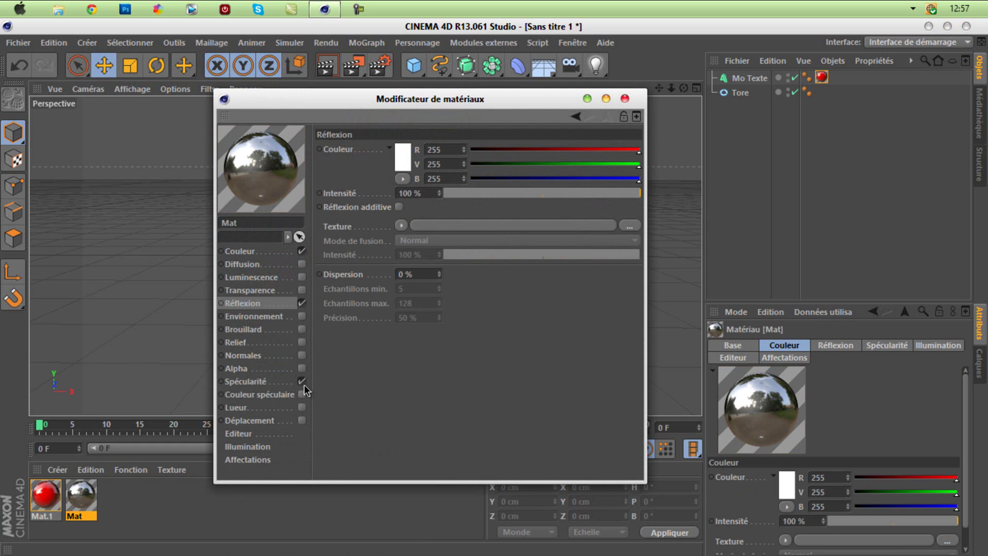
click(302, 381)
drag(514, 188, 596, 195)
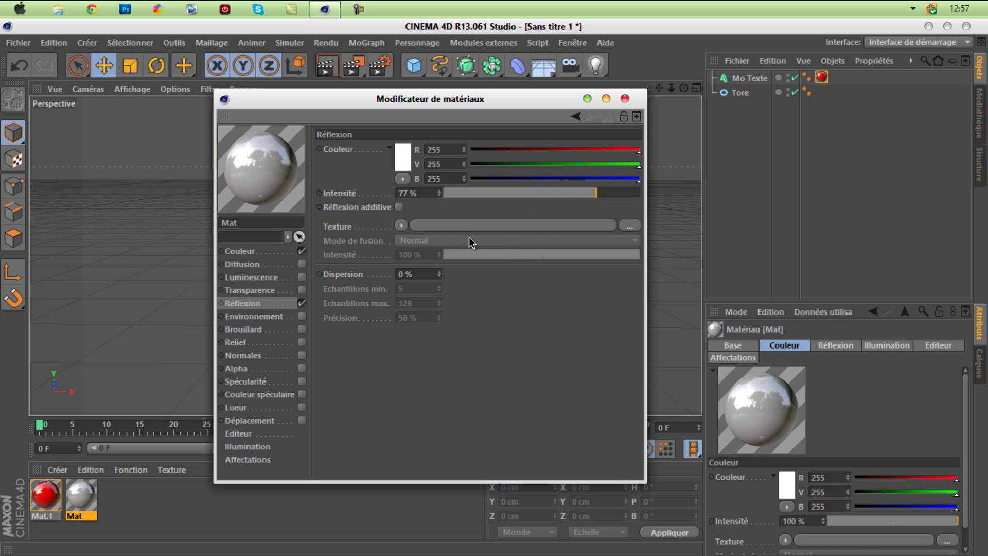
click(403, 224)
click(466, 394)
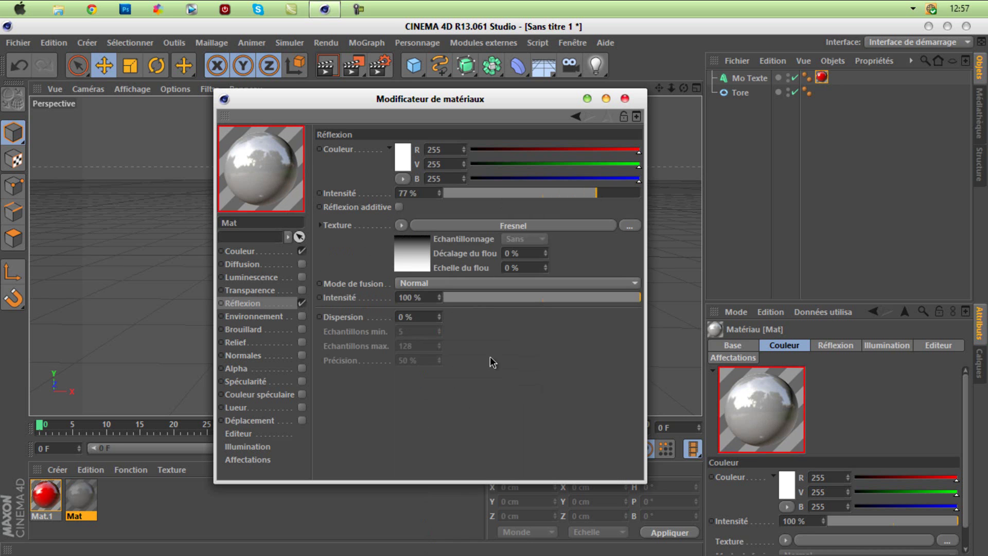
click(625, 99)
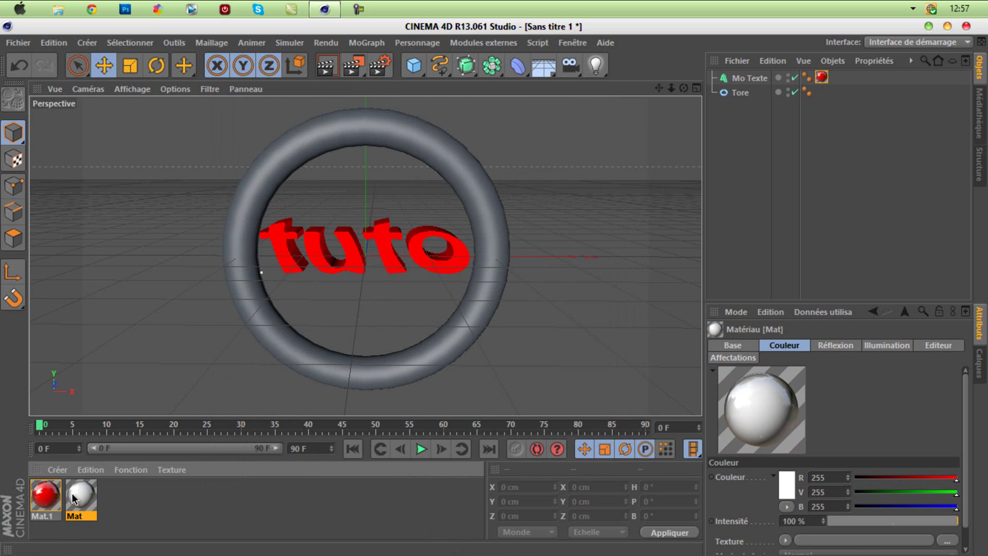
drag(247, 315, 244, 312)
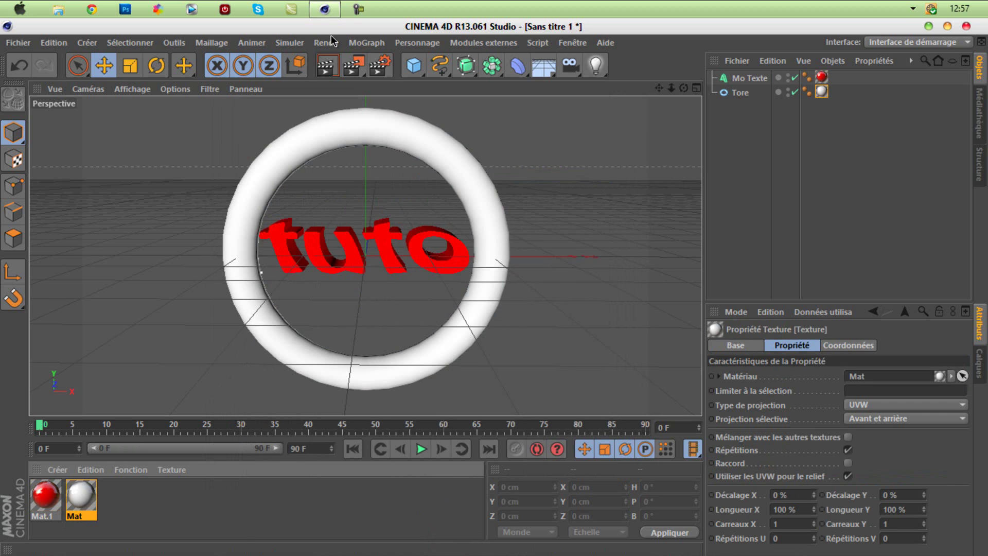
- Render the active view to check the red text and white ring
click(335, 65)
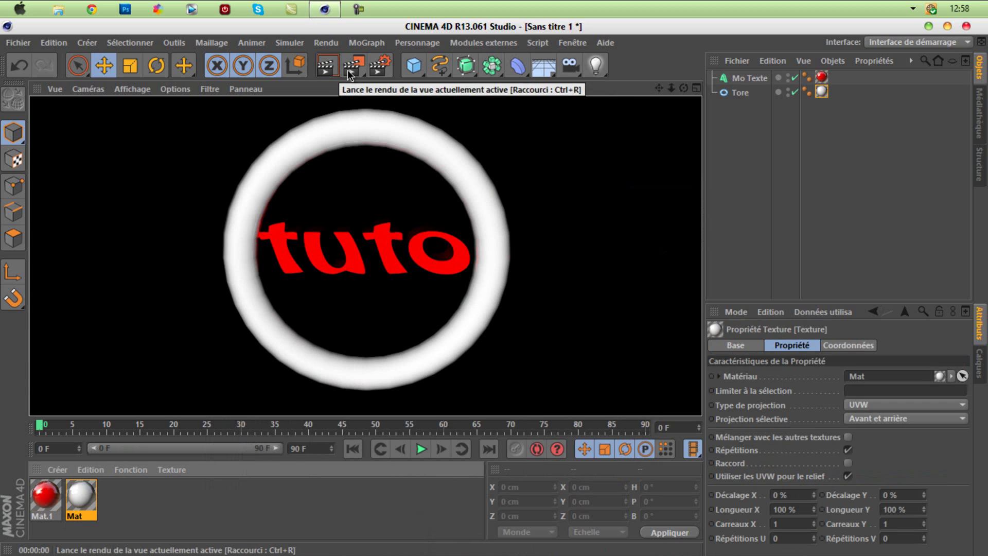
click(855, 214)
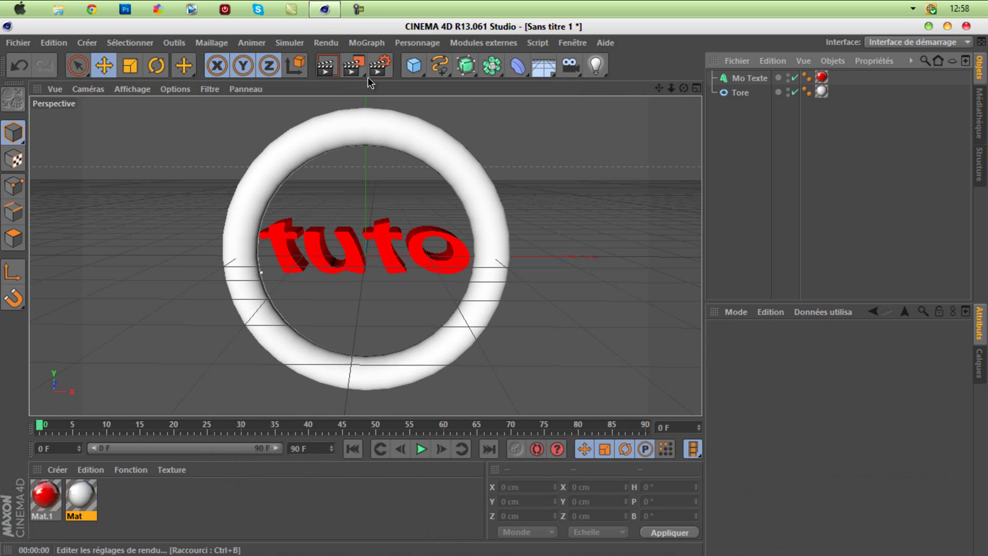
- Add a disc with a 195 cm outer radius and rotate it upright inside the ring, to a pitch of about 87.5°
click(417, 71)
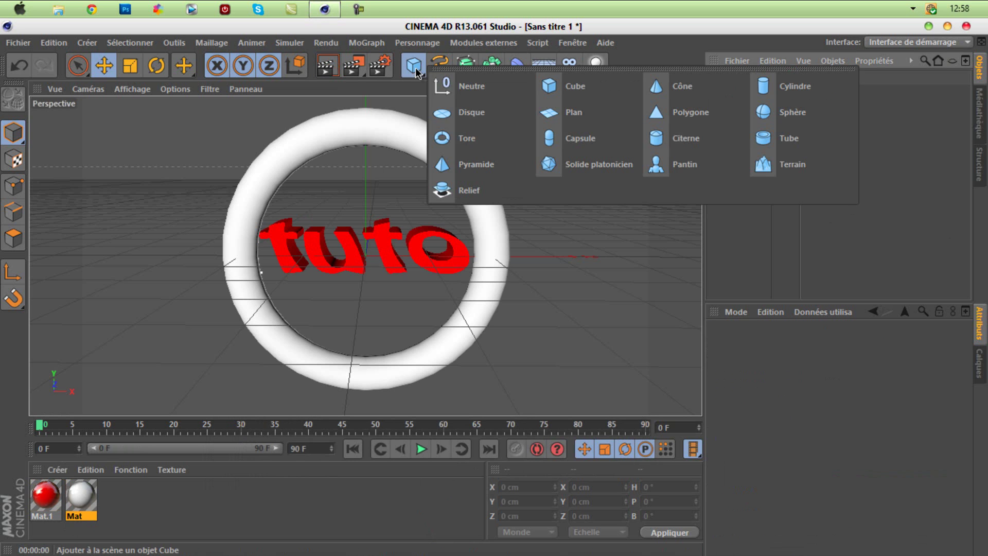
click(475, 120)
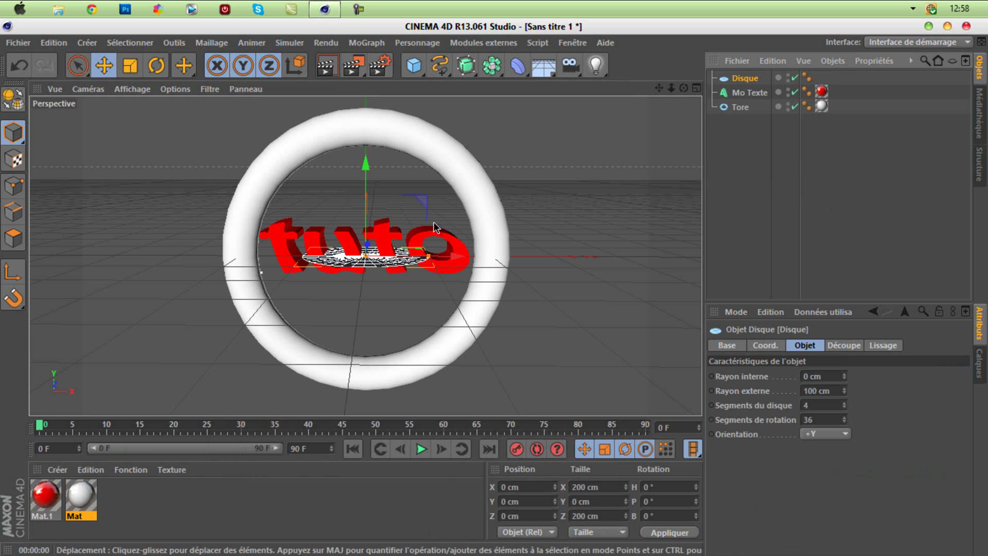
drag(847, 394, 846, 394)
click(157, 63)
drag(363, 221, 427, 378)
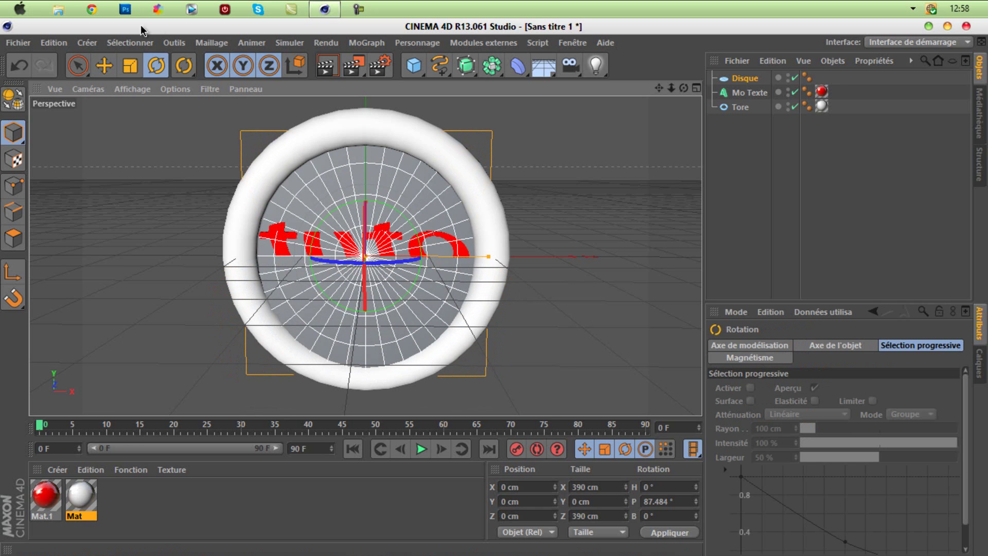
- Move the upright disc along its axis to a Z position of about -23 cm
click(102, 66)
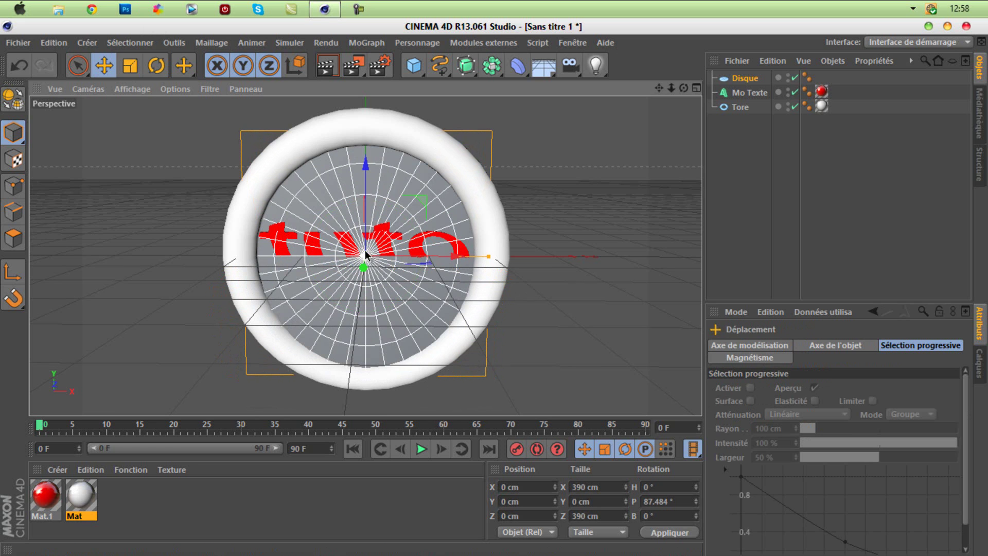
drag(684, 88, 493, 284)
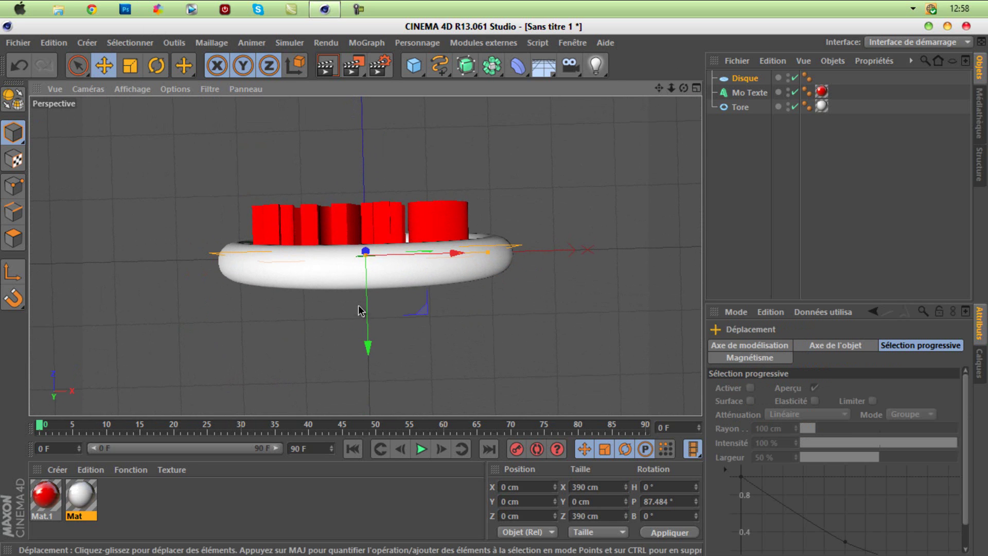
drag(362, 300, 369, 308)
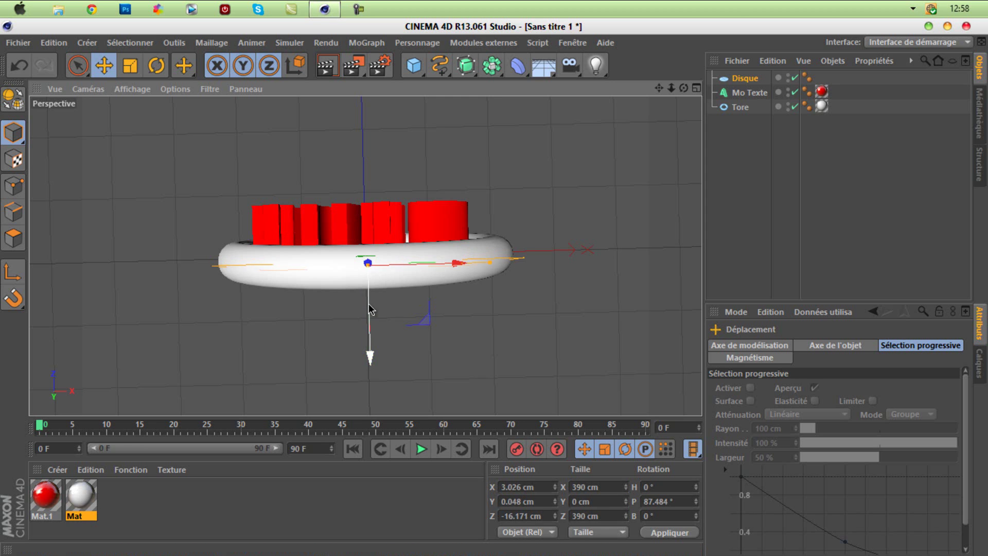
alt+drag(496, 283, 497, 290)
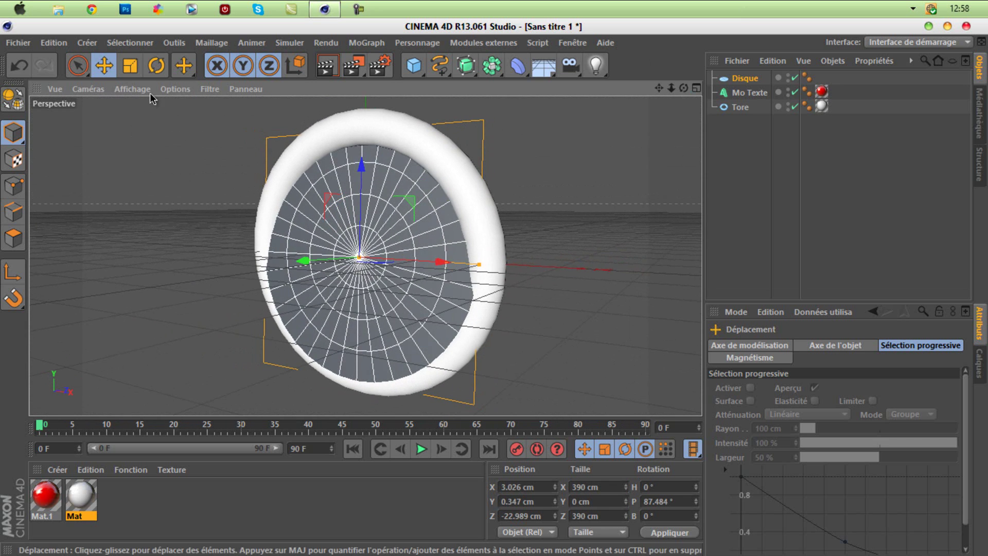
- Rotate the disc to a pitch of about 93° and move it behind the text, to about 22 cm in Z
click(156, 65)
mouse_move(327, 226)
mouse_down()
mouse_move(331, 239)
mouse_move(330, 230)
mouse_up()
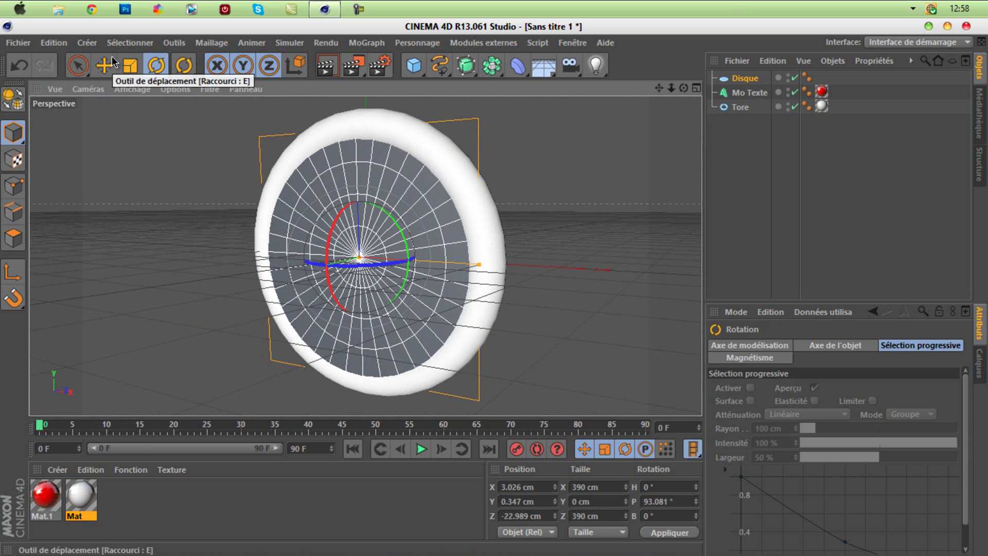
click(104, 65)
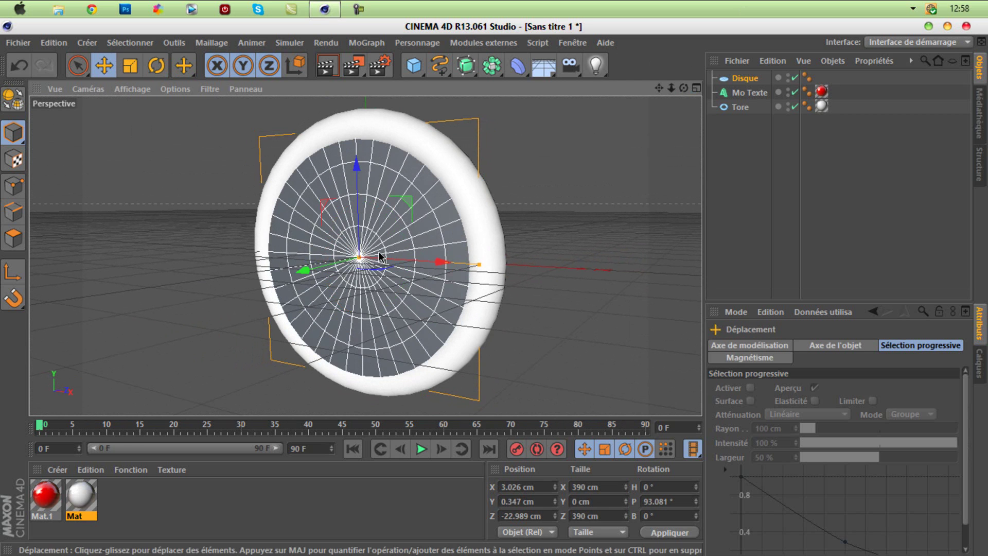
drag(332, 261, 347, 261)
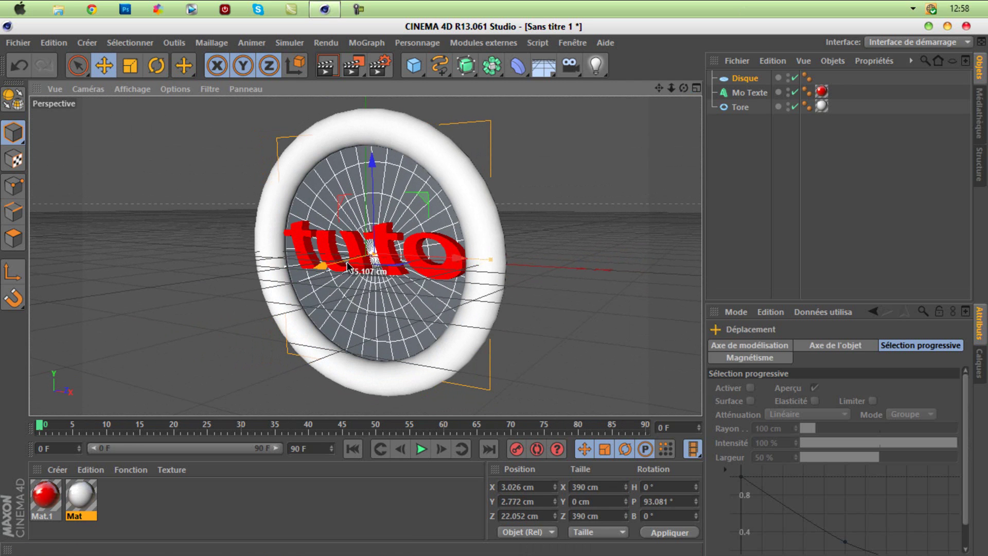
click(870, 246)
- Render the logo from the front to check the disc behind the text
drag(683, 88, 496, 293)
click(326, 65)
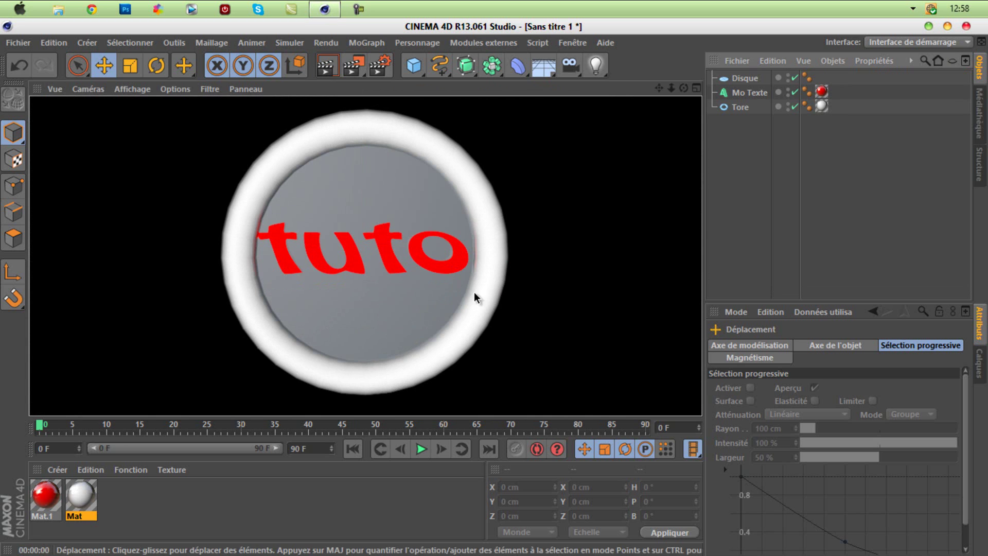
click(821, 192)
click(367, 43)
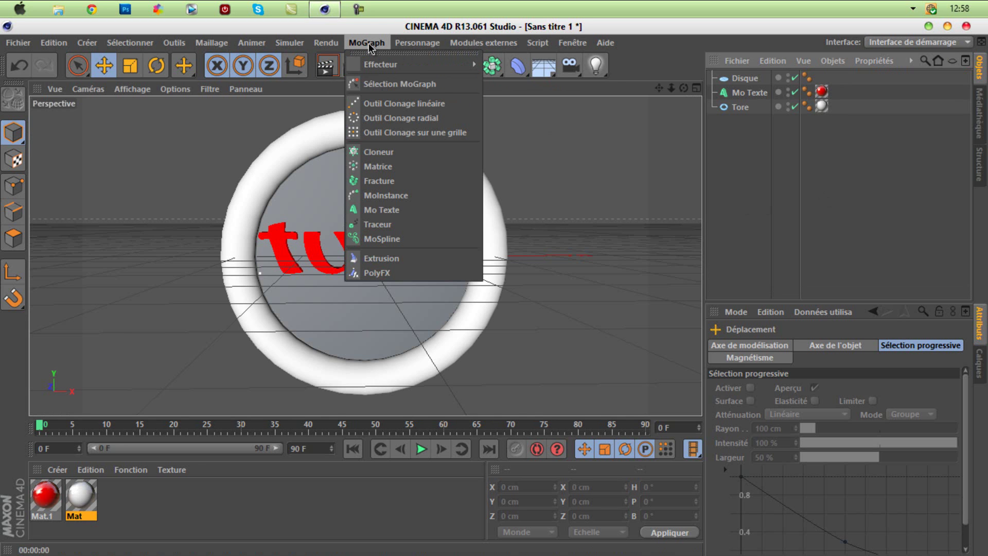
click(400, 211)
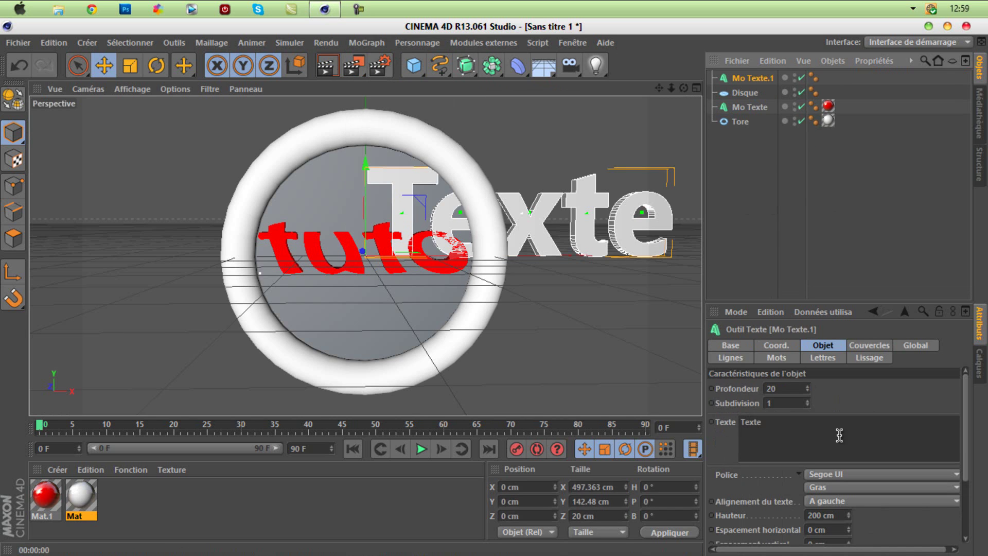
text(www.yout)
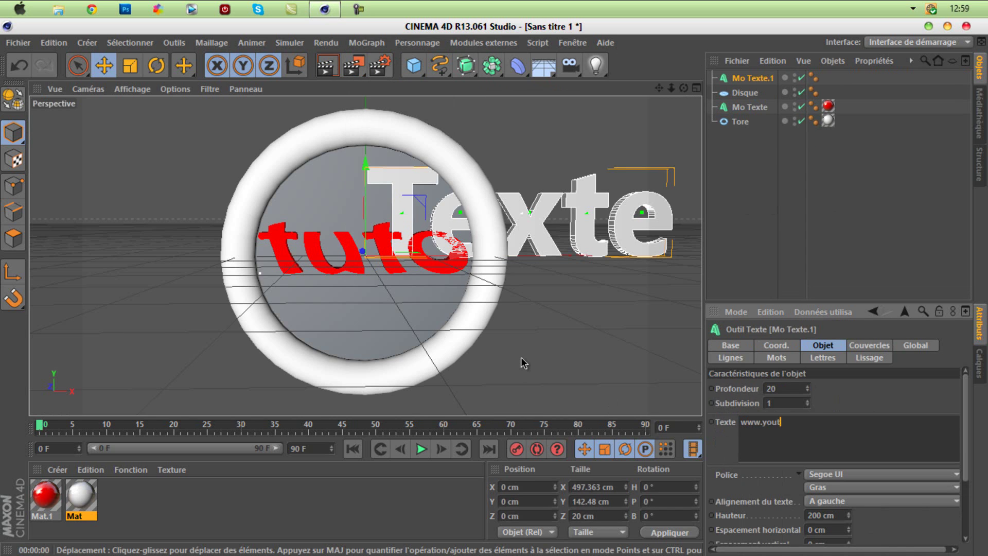
text(co)
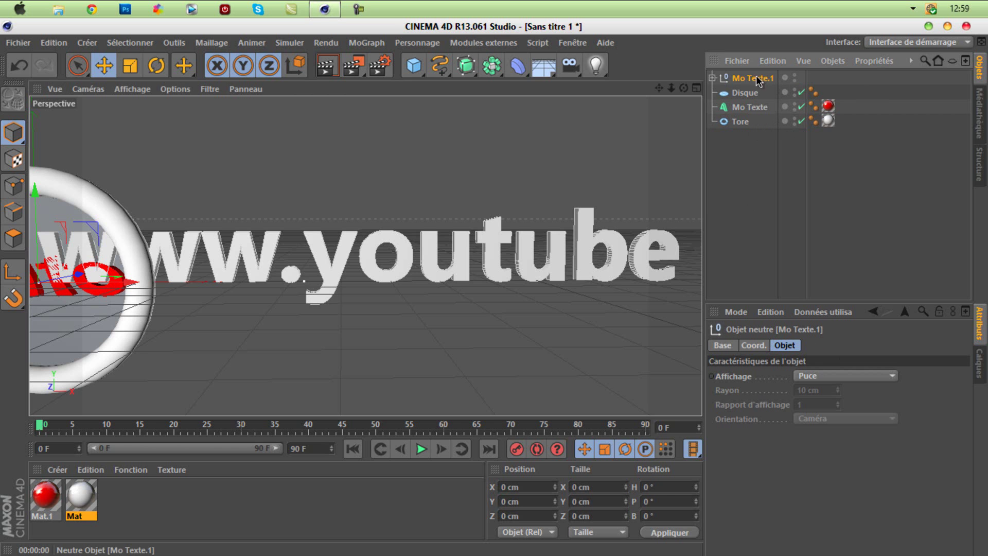
- Look through the attributes of the Mo Texte.1 object for its text settings
click(746, 93)
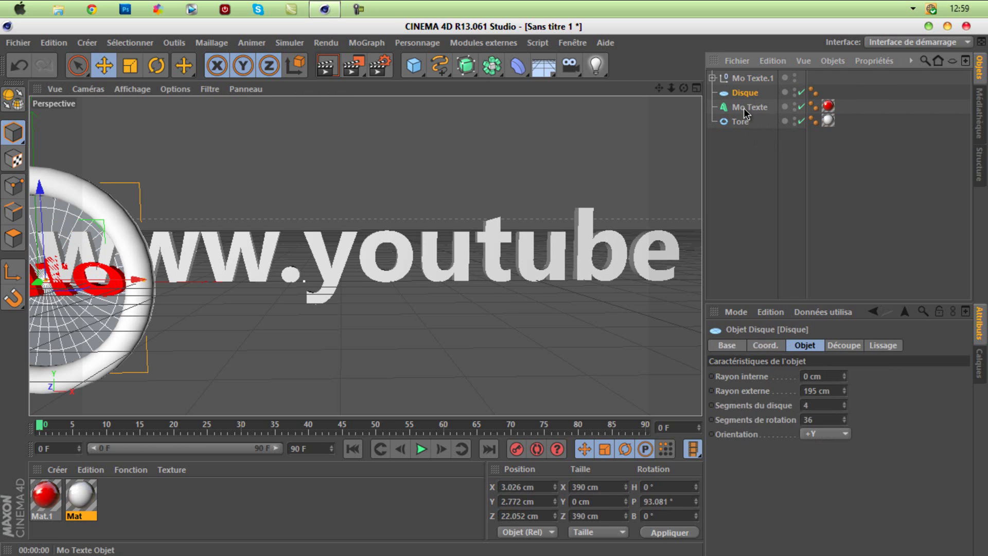
click(746, 108)
click(752, 79)
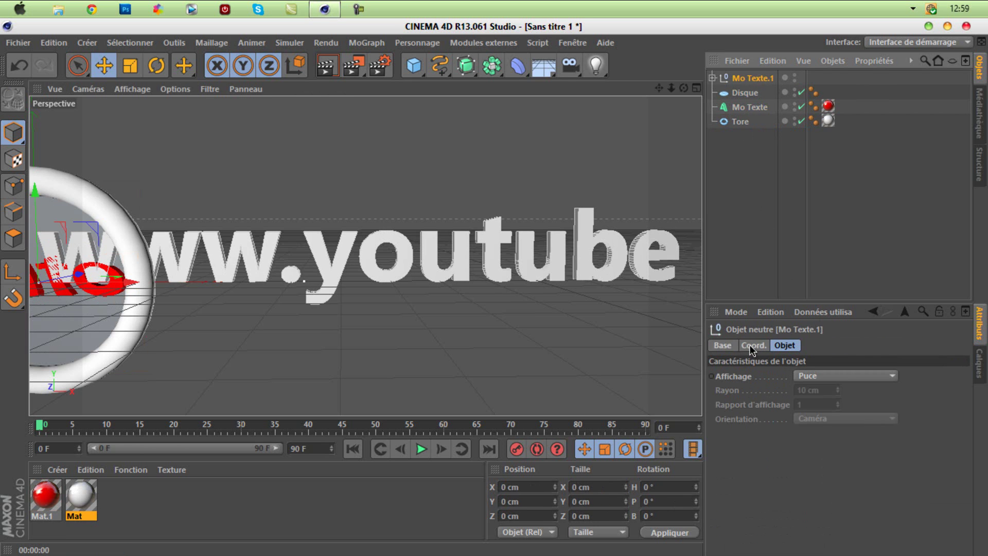
click(723, 345)
click(753, 345)
click(785, 345)
click(421, 279)
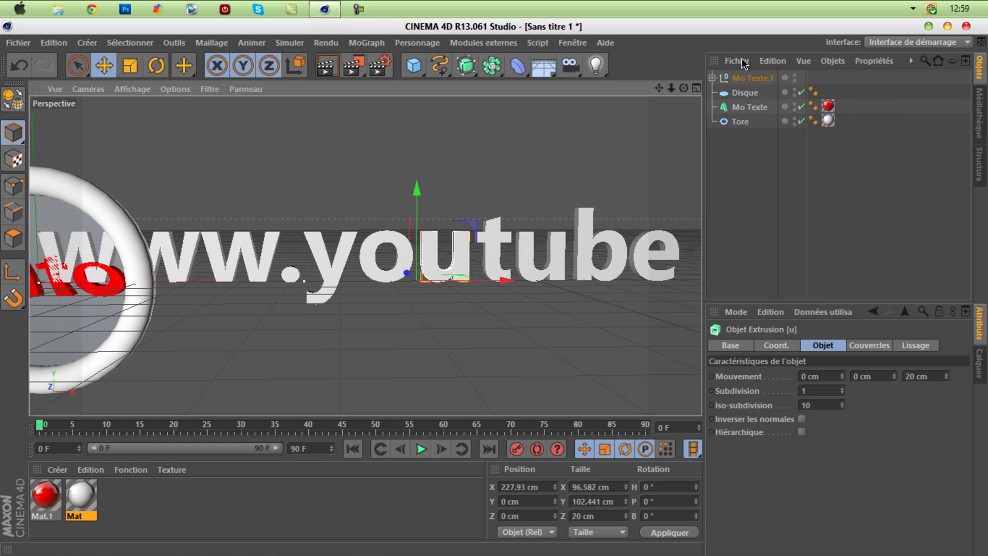
click(748, 77)
key(Delete)
- Move the white ring and the disc up along Y, with the disc at about 126 cm
drag(659, 88, 493, 286)
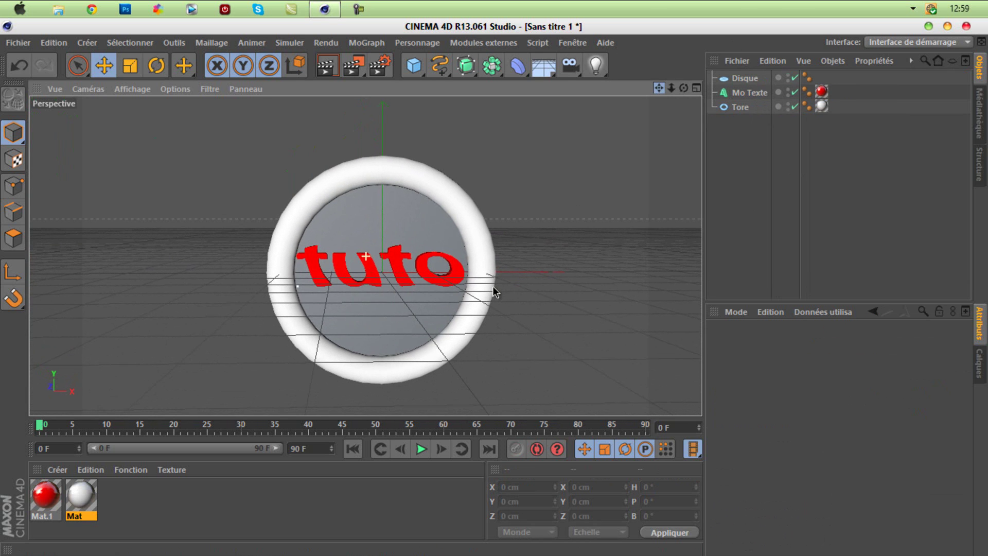
click(376, 180)
drag(380, 290, 384, 183)
click(356, 218)
- Move the "tuto" text back onto the middle of the disc, to about X -157 cm and Y 121 cm
click(399, 263)
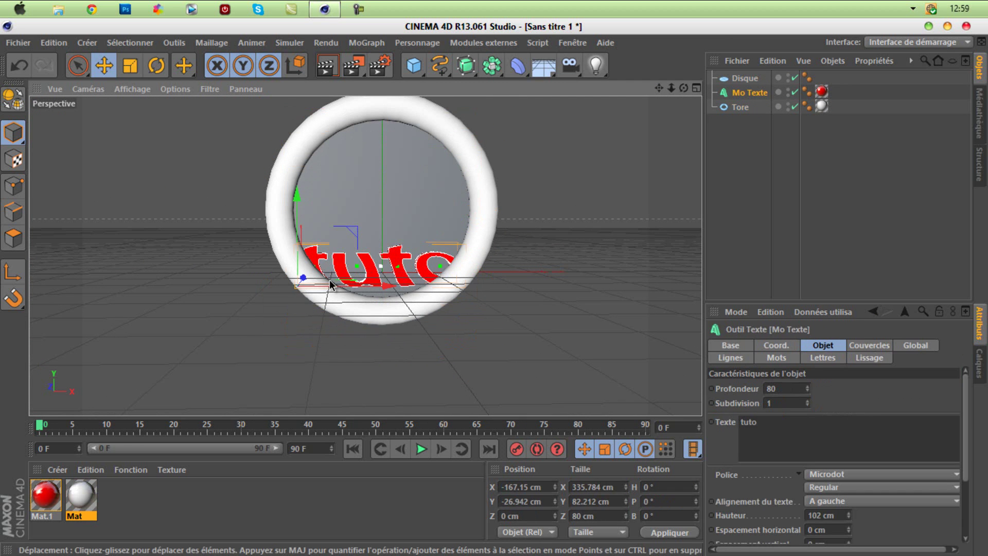
drag(298, 272, 323, 186)
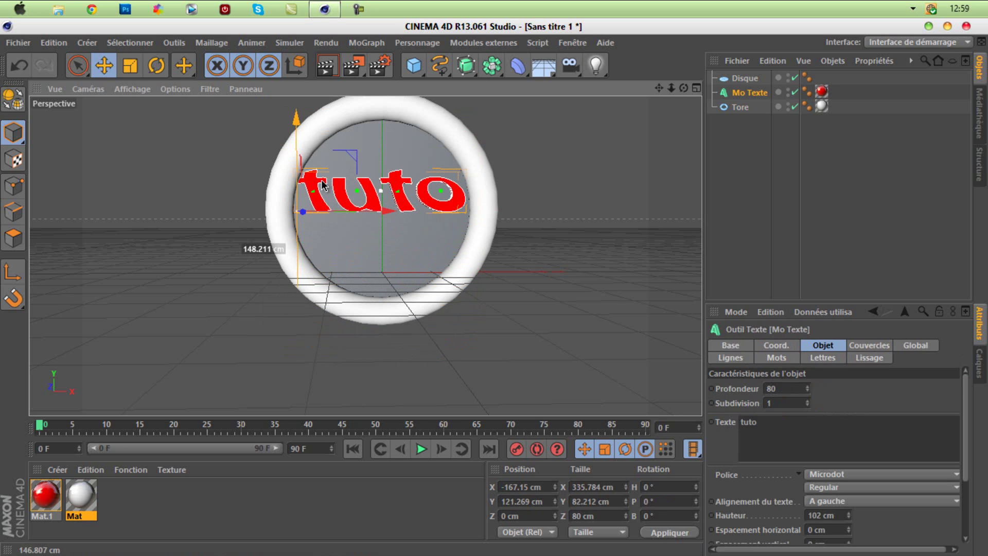
drag(375, 216, 379, 216)
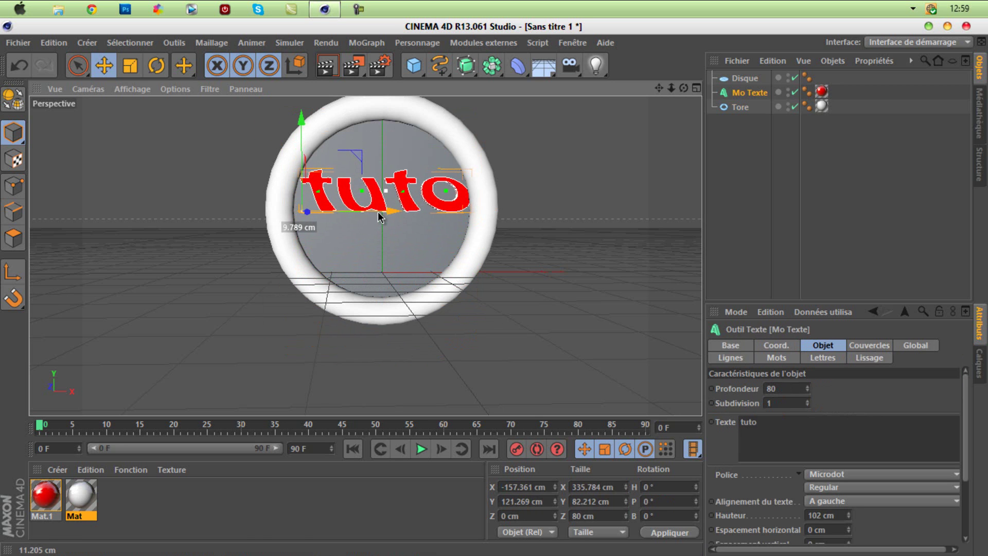
click(799, 198)
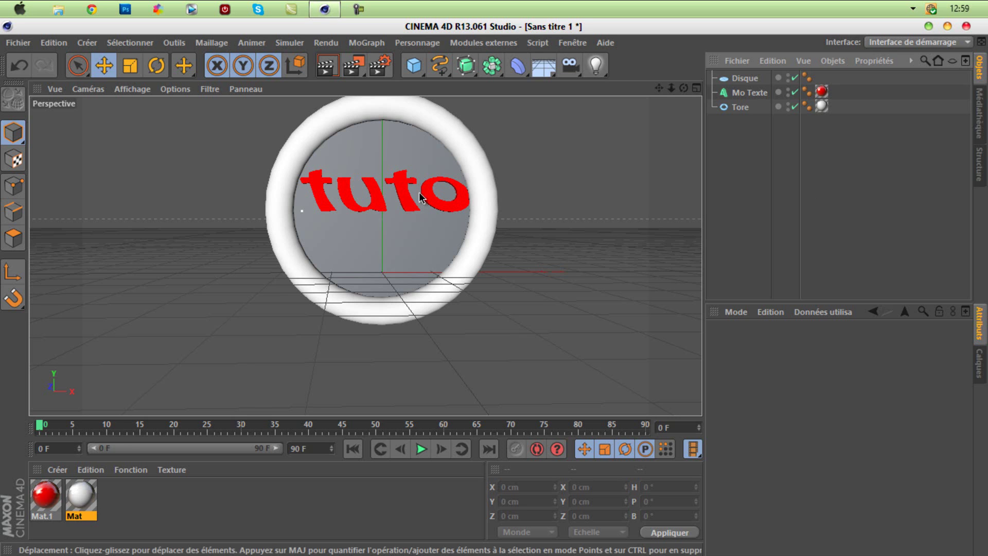
- Duplicate the "tuto" MoText object by copying and pasting it
click(371, 44)
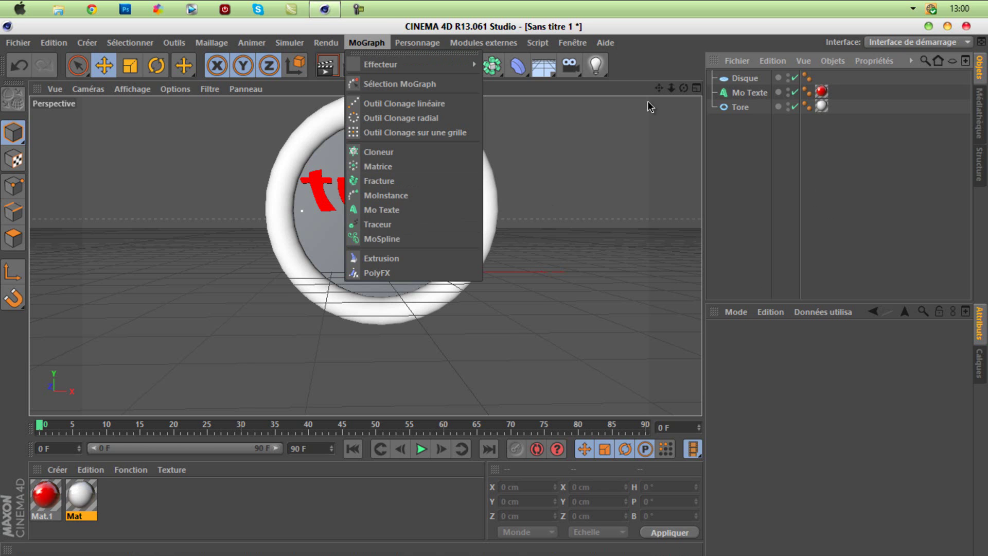
click(752, 94)
click(755, 94)
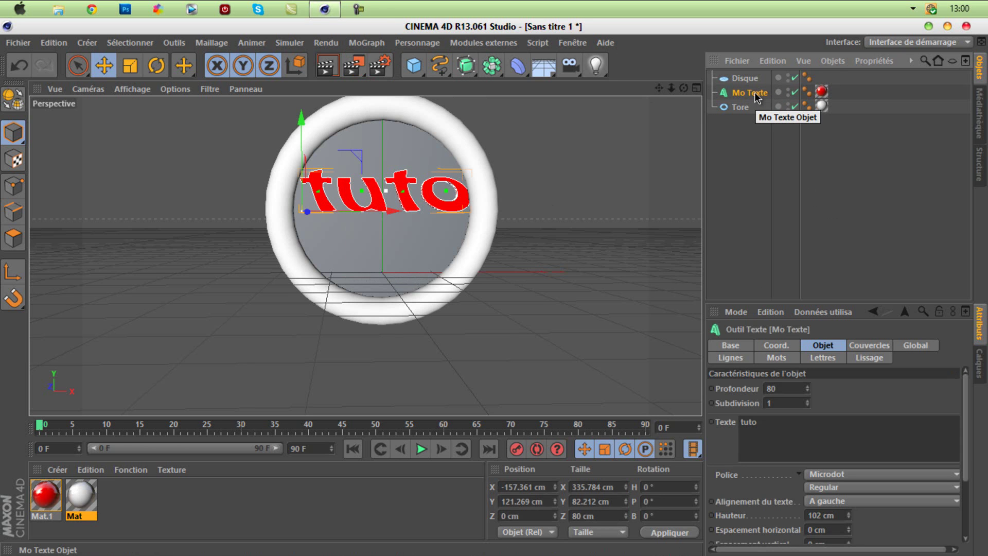
click(741, 169)
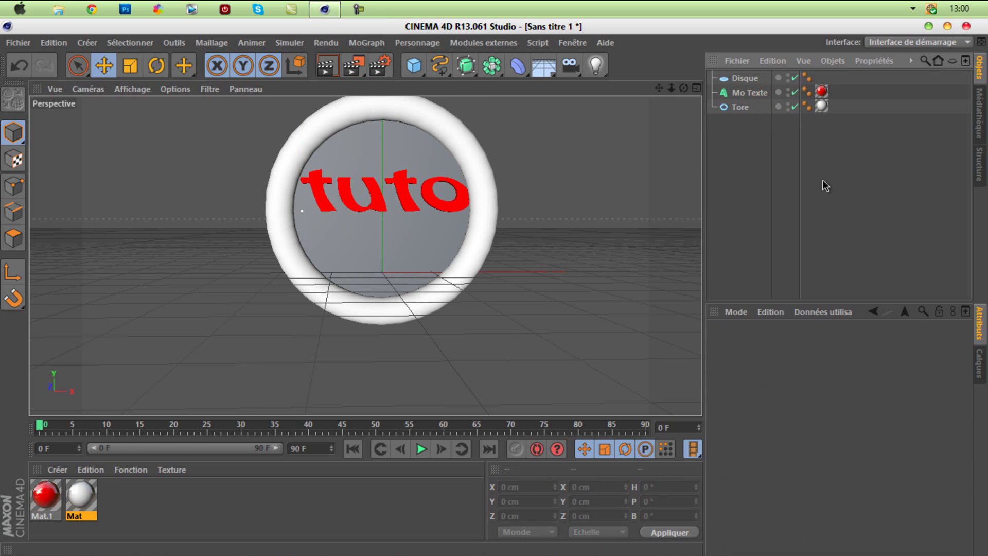
key(ctrl+v)
click(812, 433)
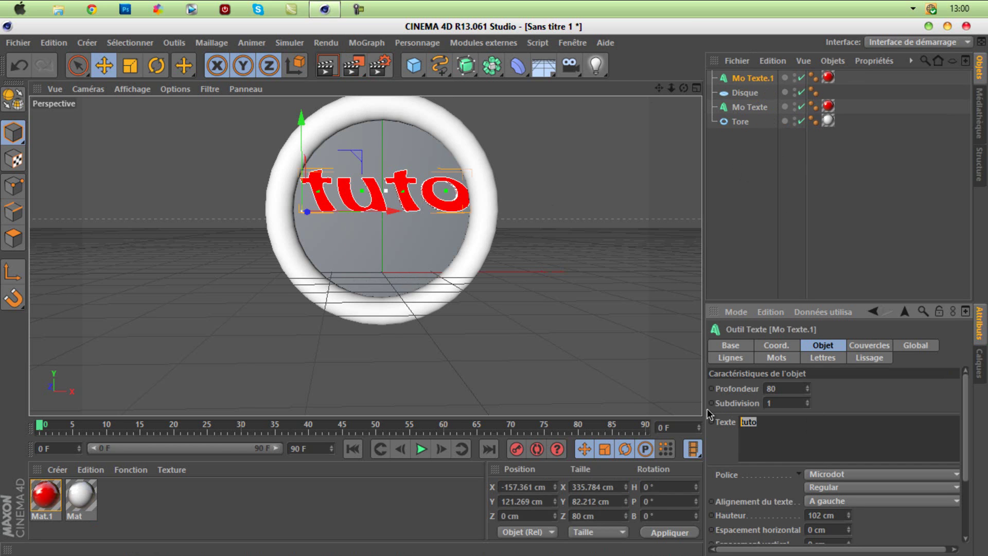
key(ctrl+a)
key(BackSpace)
text(www.)
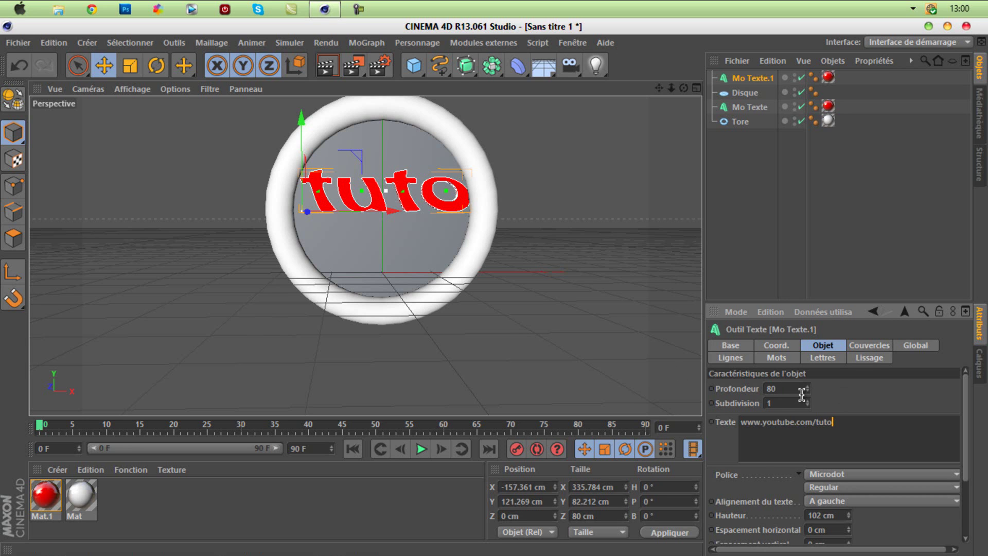
- Set the URL text's height to 19 cm and move it just below "tuto", to about X -169 cm and Y 93 cm
drag(851, 521, 848, 518)
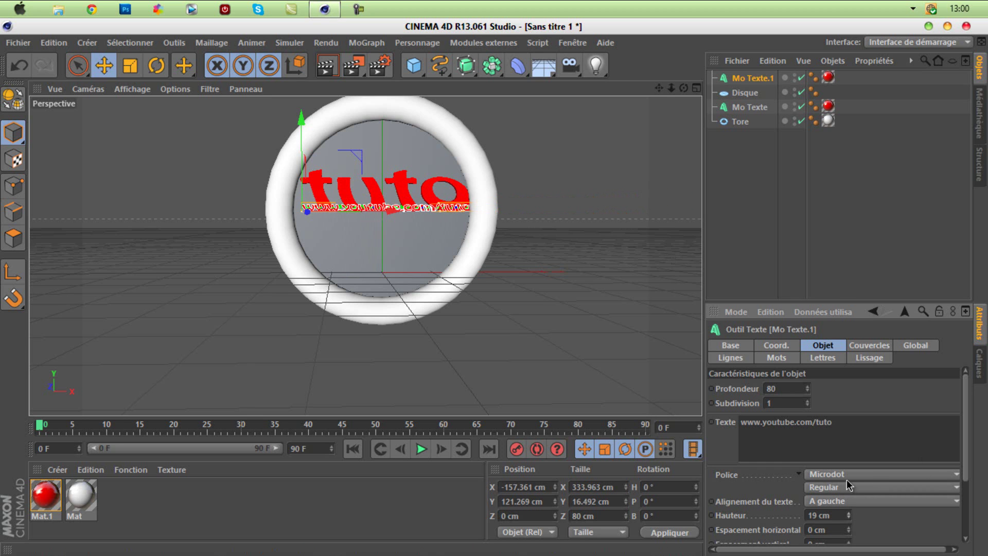
drag(297, 208, 354, 226)
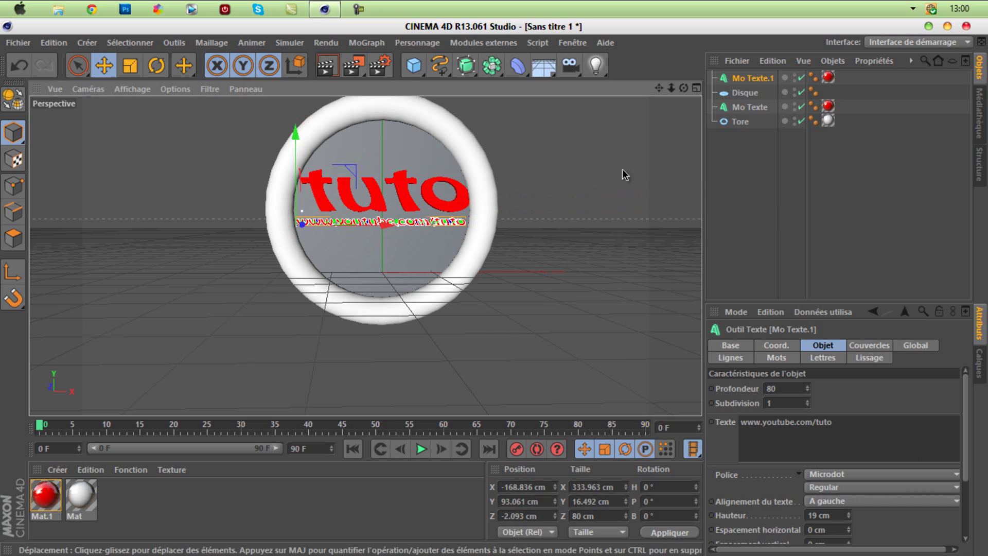
click(776, 212)
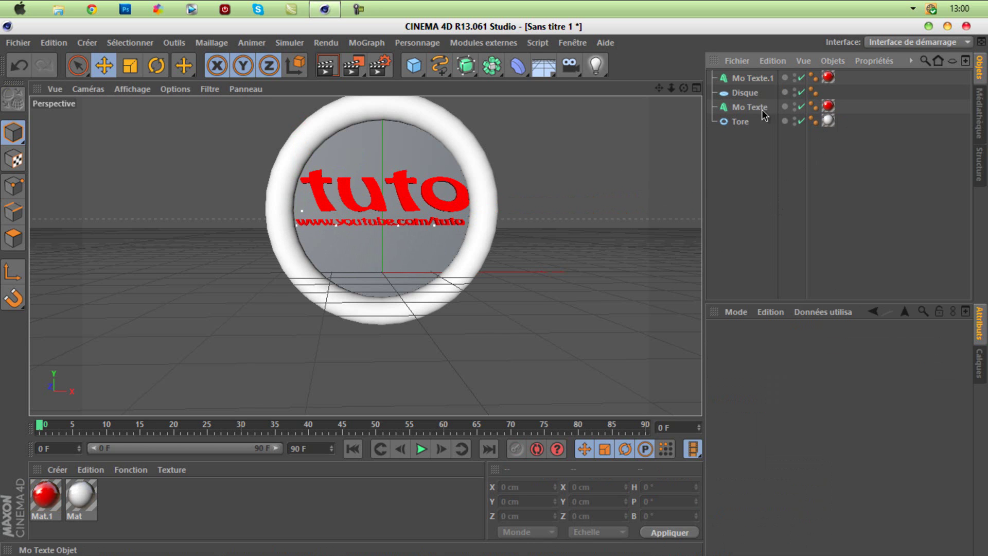
- Remove the red material from the URL text object
click(754, 77)
click(829, 77)
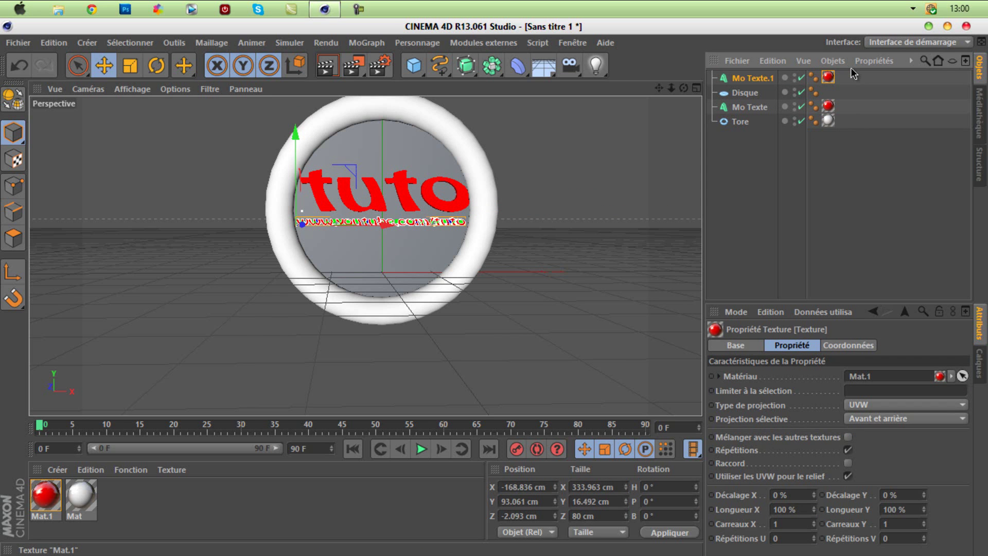
key(Delete)
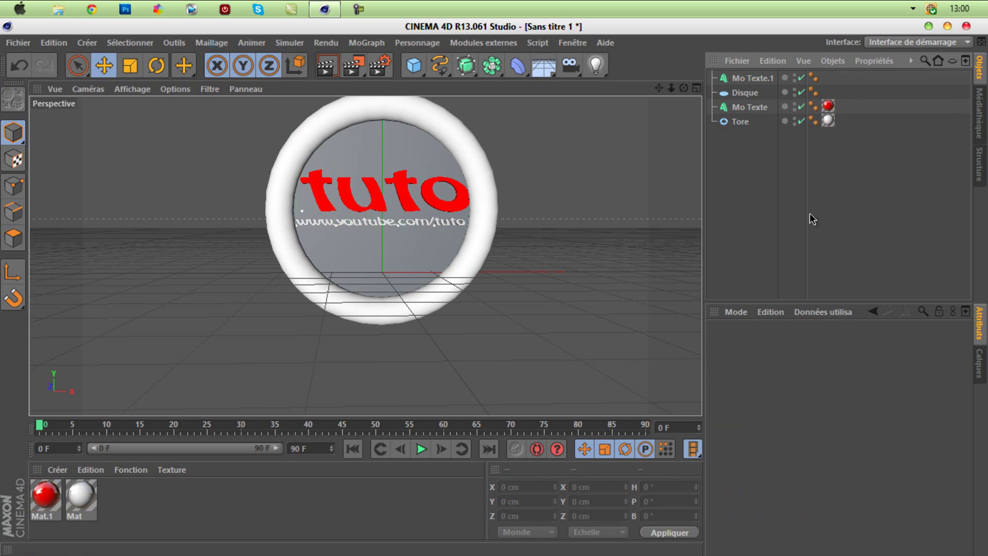
- Create a new material and set its color to blue, R 0, G 111, B 223
double_click(190, 486)
double_click(45, 494)
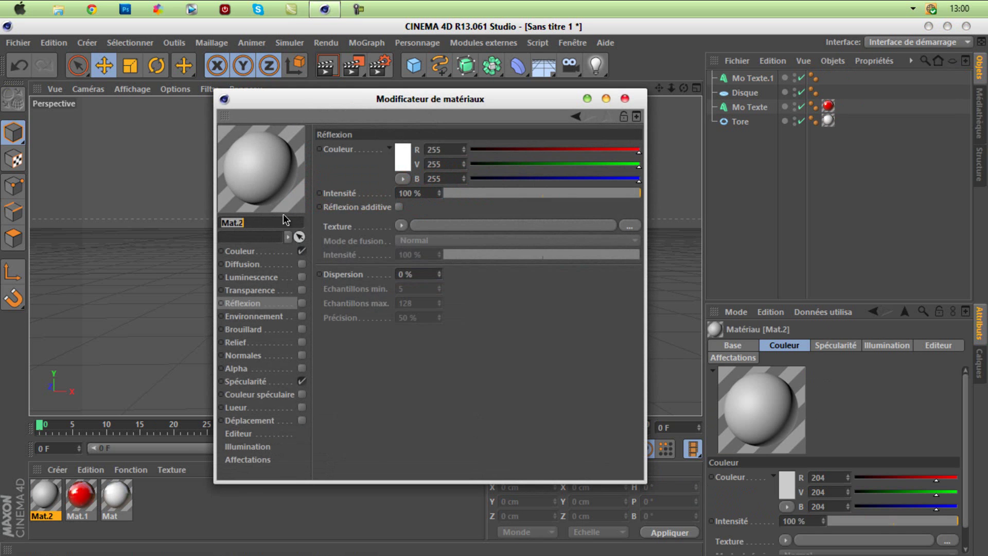
click(274, 252)
click(401, 157)
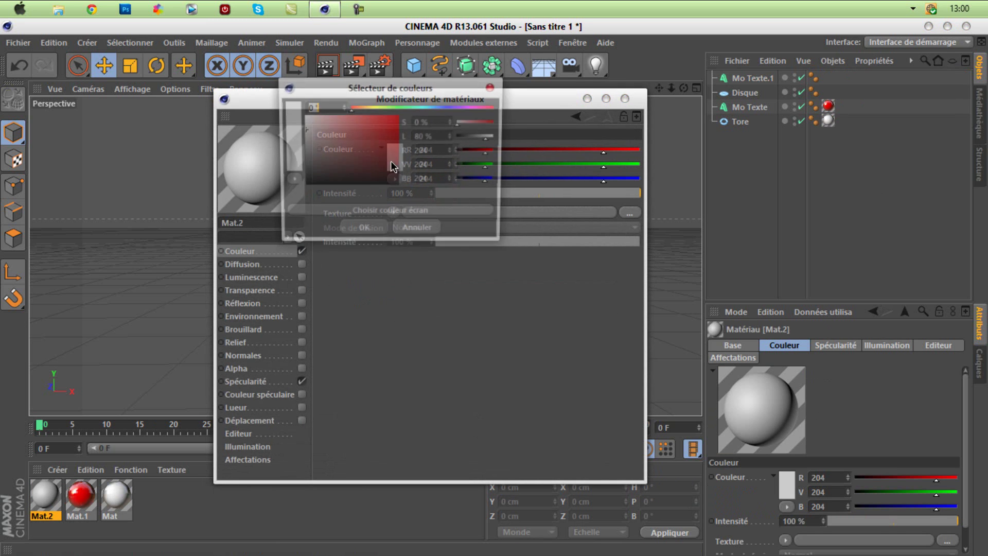
drag(412, 107, 435, 107)
click(398, 124)
click(348, 231)
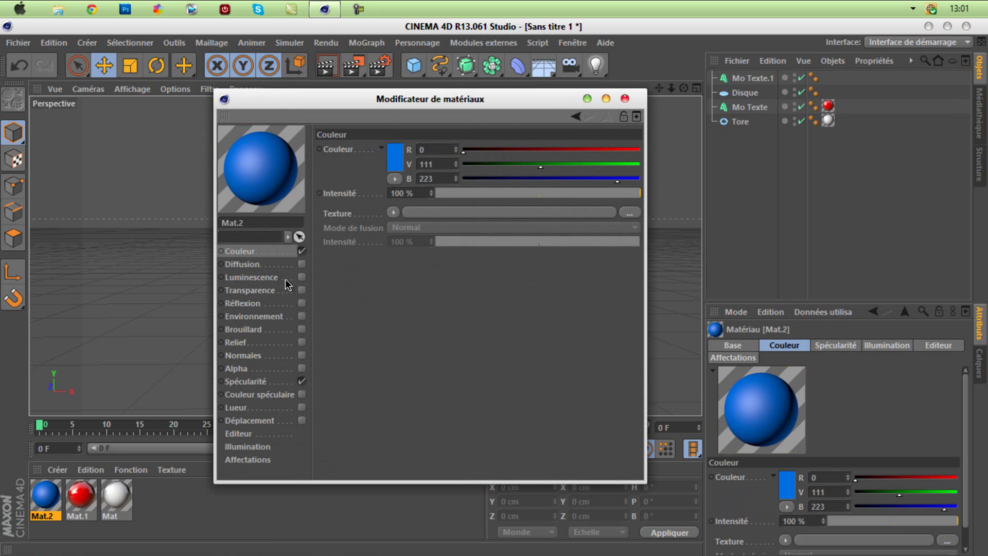
- Enable reflection on the blue material at 41 % intensity and turn off its specularity
click(302, 302)
drag(492, 196, 540, 191)
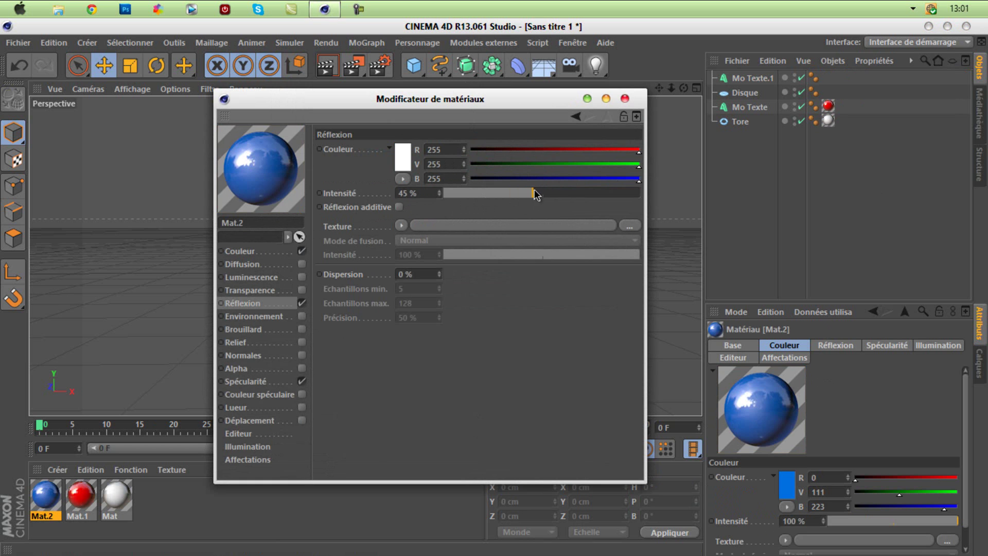
drag(530, 190, 525, 191)
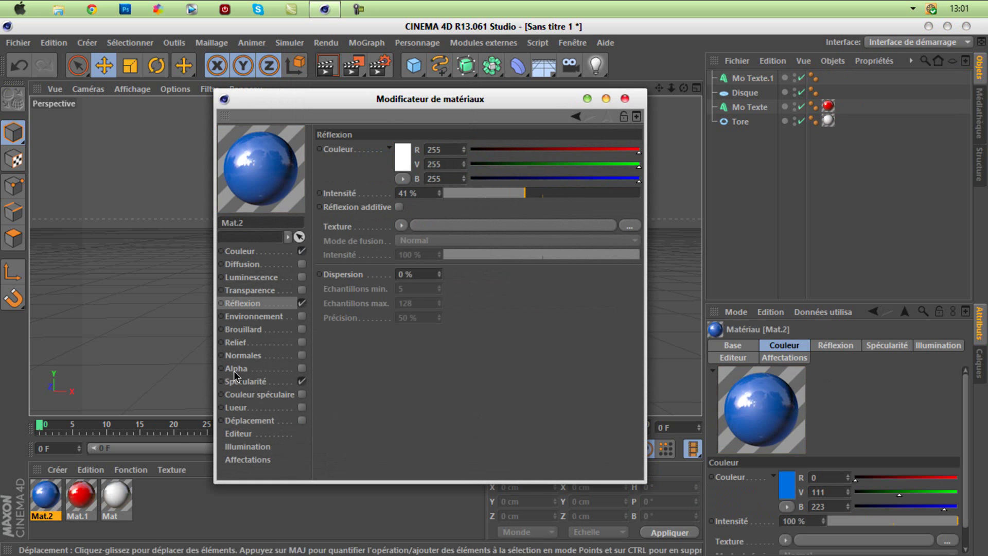
click(302, 380)
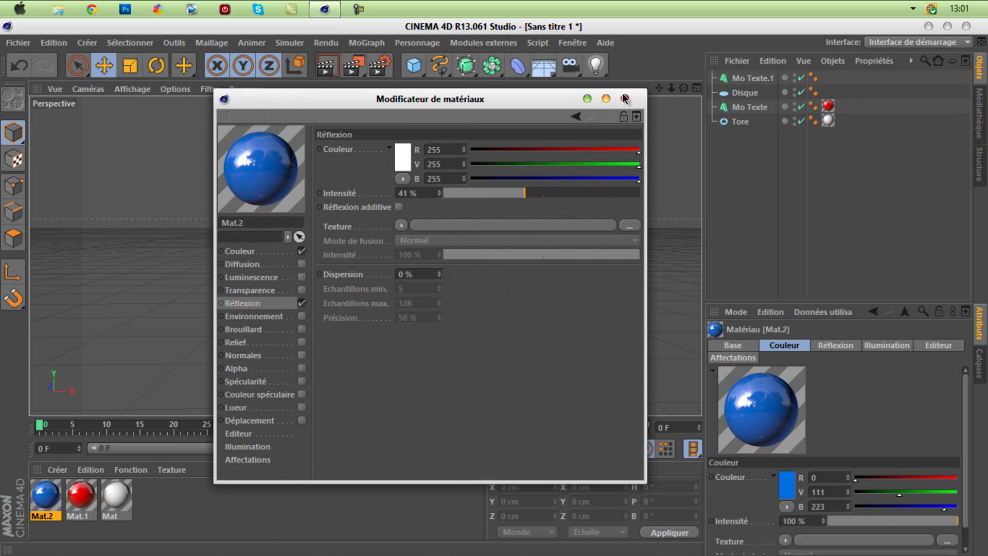
- Apply the blue material to the URL text object
click(625, 99)
drag(34, 504, 767, 78)
click(920, 150)
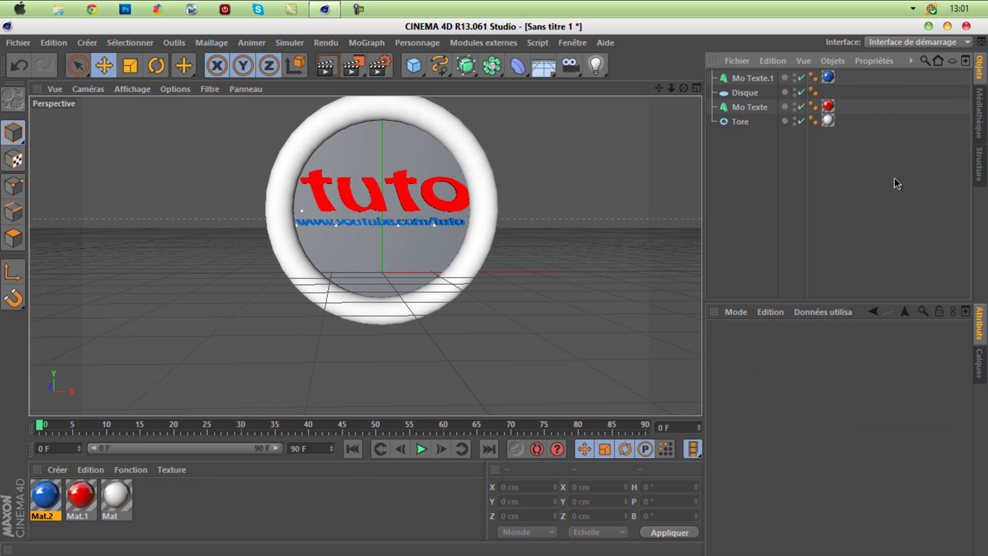
- Create another new material for the disc and set its color to black
click(745, 94)
double_click(209, 512)
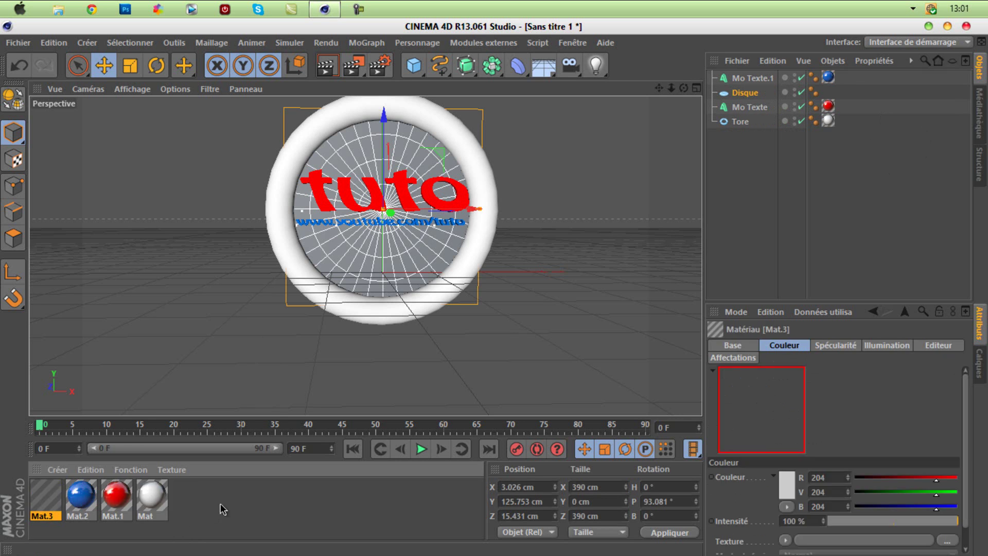
double_click(51, 500)
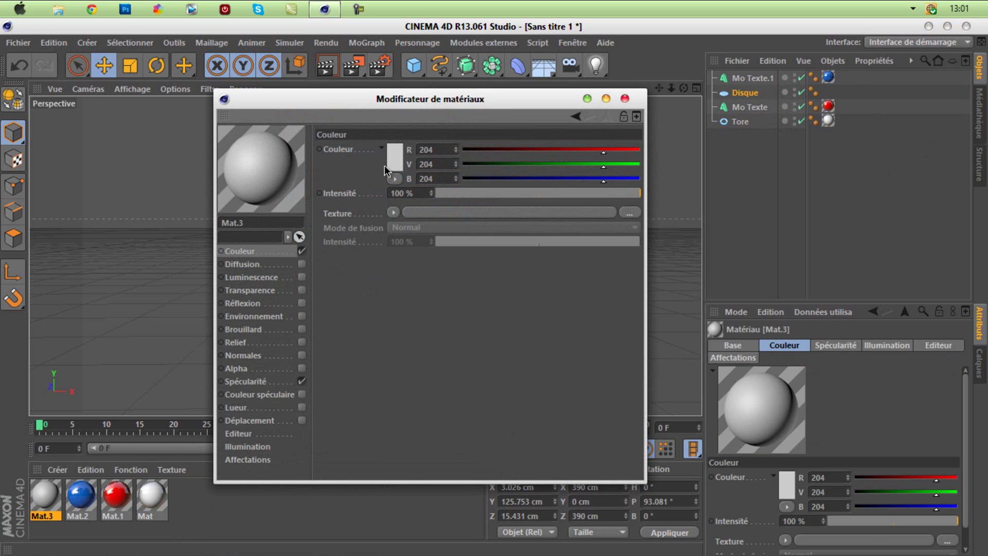
click(396, 167)
click(350, 196)
click(363, 233)
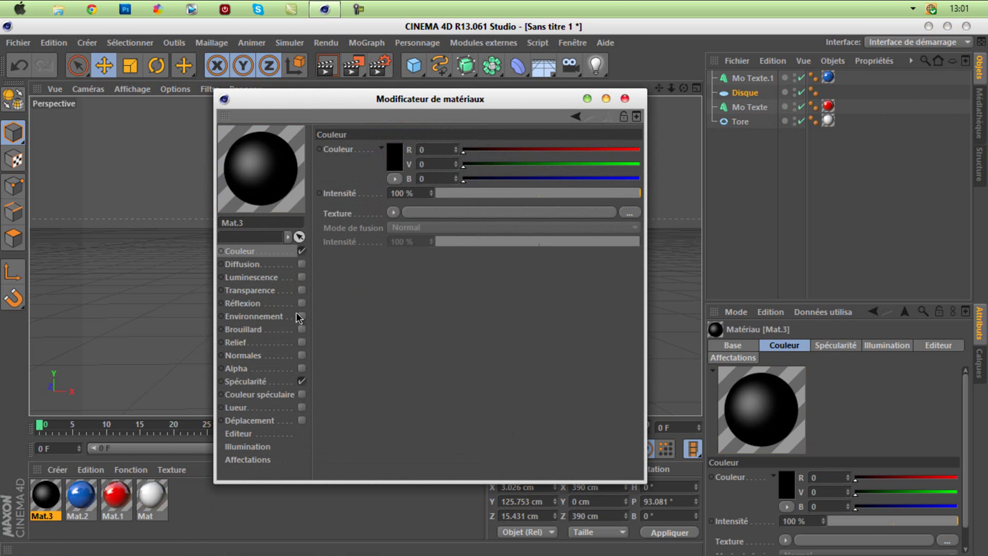
- Enable reflection on the black material at 50 % intensity and turn off its specularity
click(301, 303)
click(517, 193)
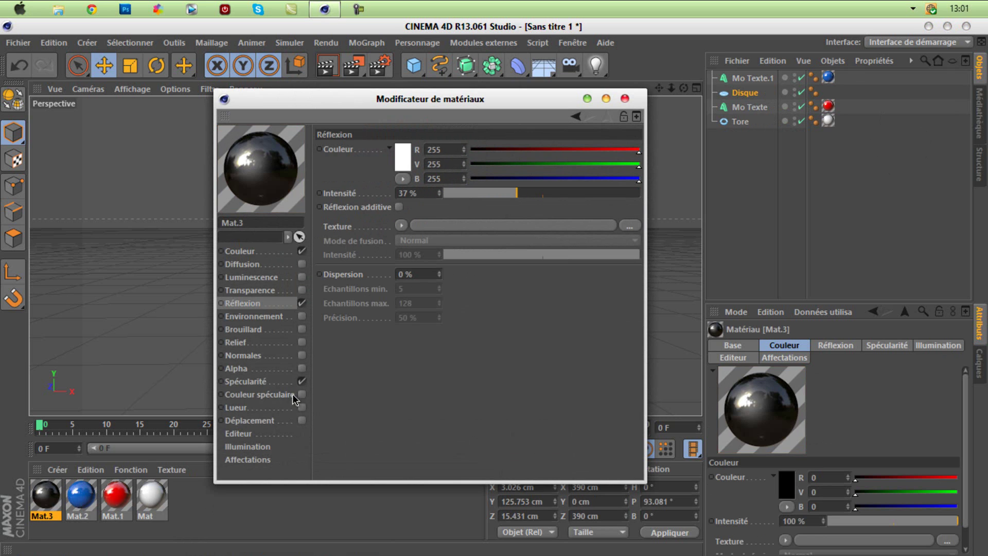
click(301, 381)
click(483, 193)
drag(512, 196, 545, 199)
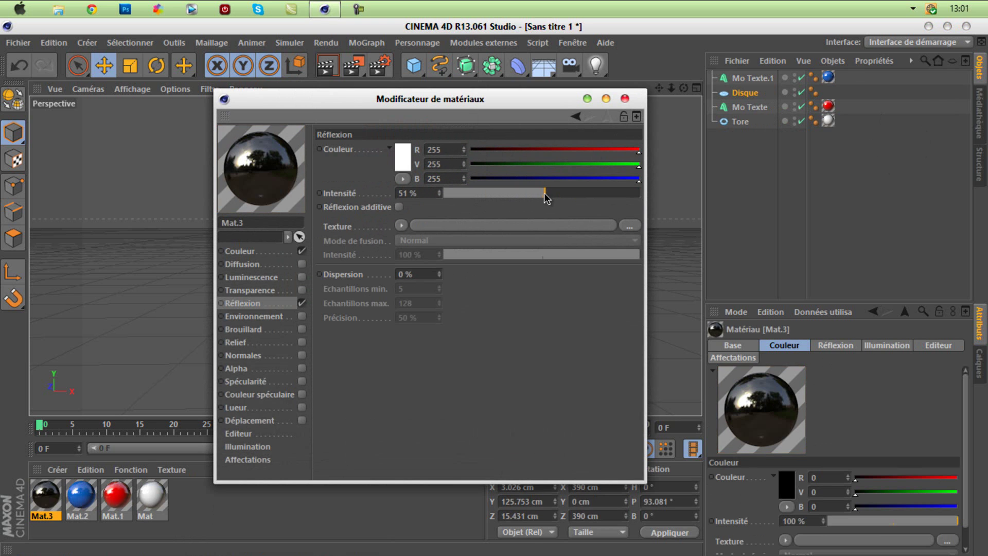
- Apply the black material to the disc and render the view to check it
click(625, 98)
drag(64, 502, 341, 256)
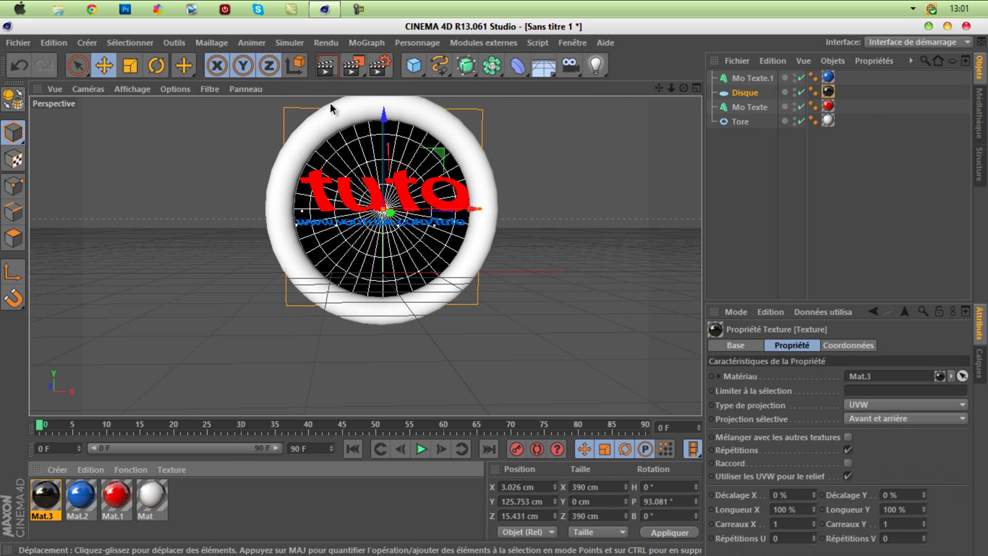
click(326, 65)
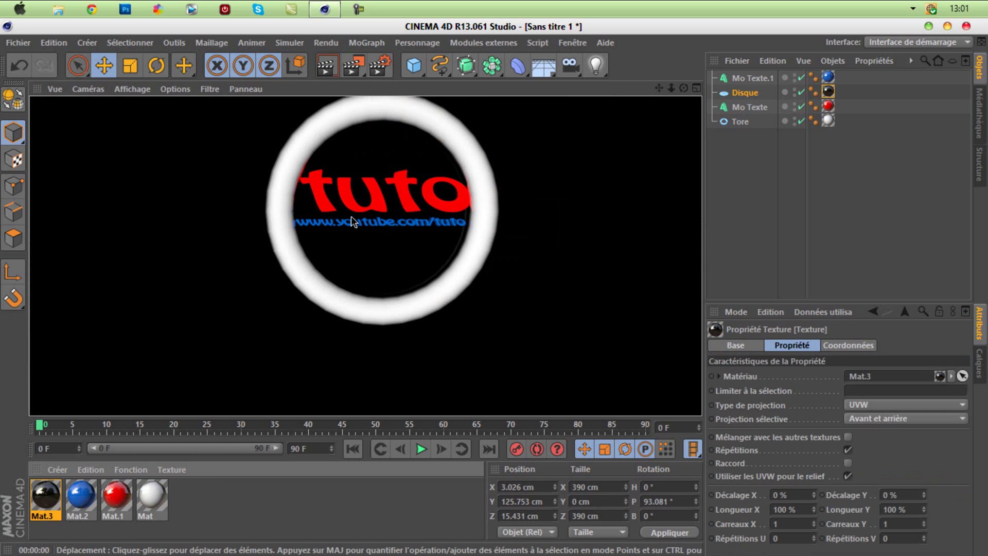
- Shift the URL text about 4 cm along X, to about X -165 cm, and render the view again
click(356, 223)
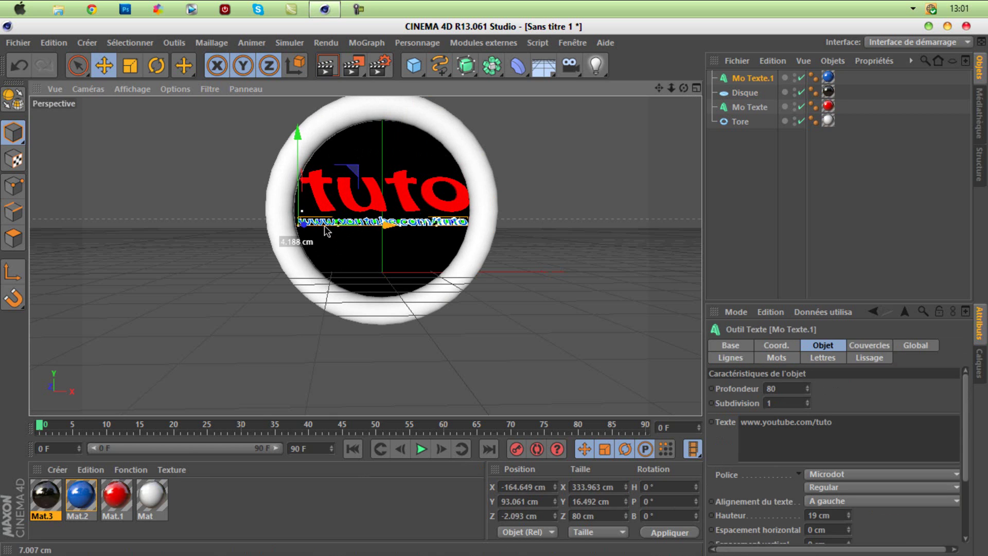
click(803, 222)
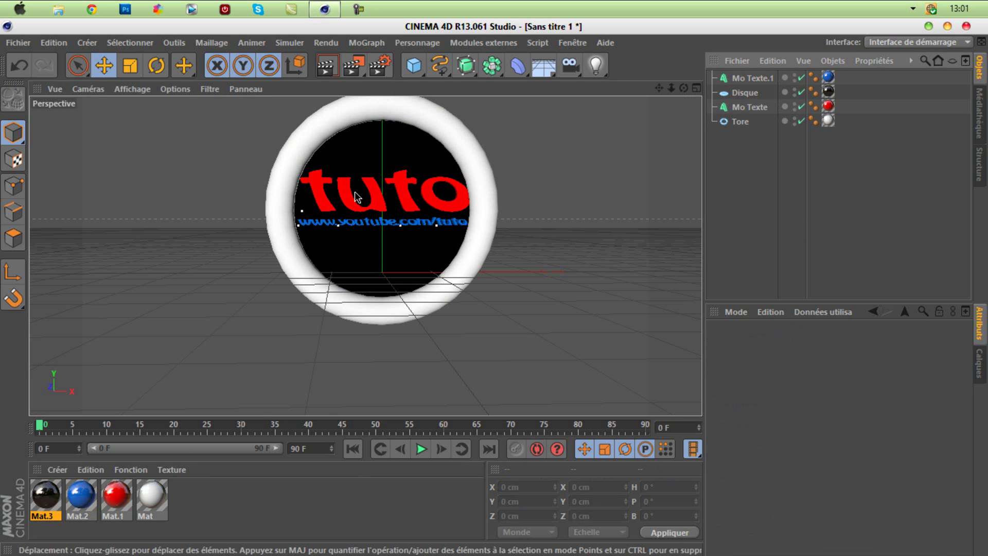
click(325, 65)
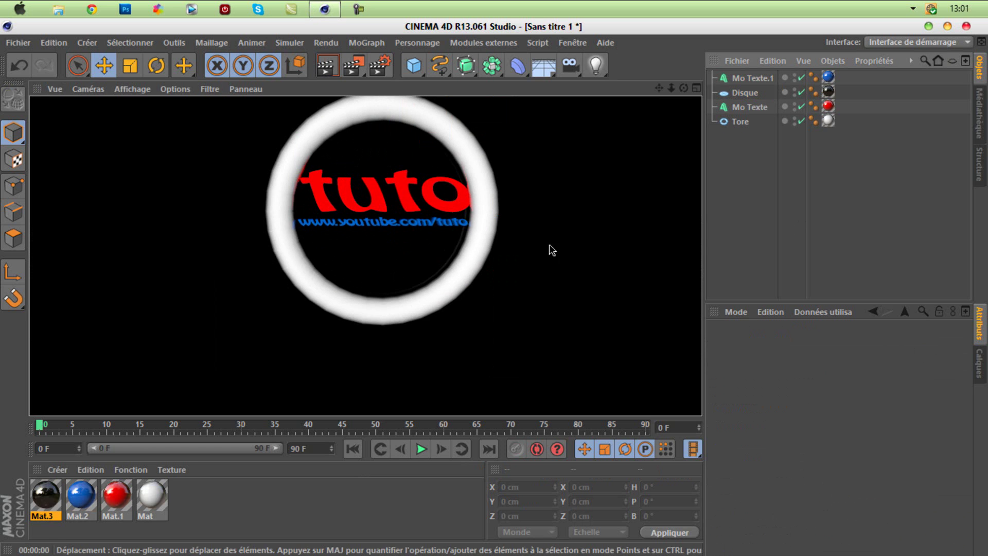
click(807, 236)
- Change the disc material's color to yellow, R 255, G 238, B 0
double_click(46, 495)
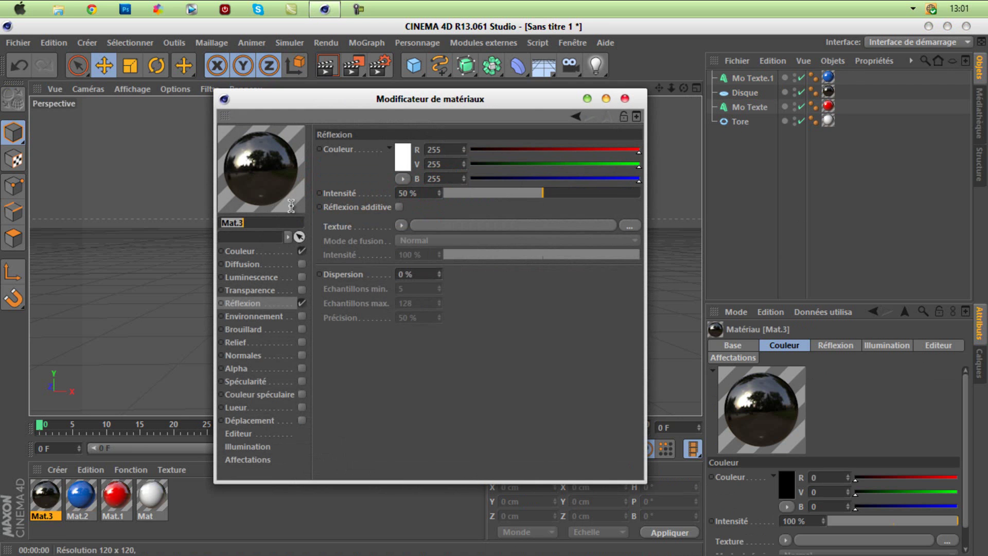
click(253, 252)
click(399, 159)
click(367, 113)
drag(364, 104, 380, 105)
click(403, 113)
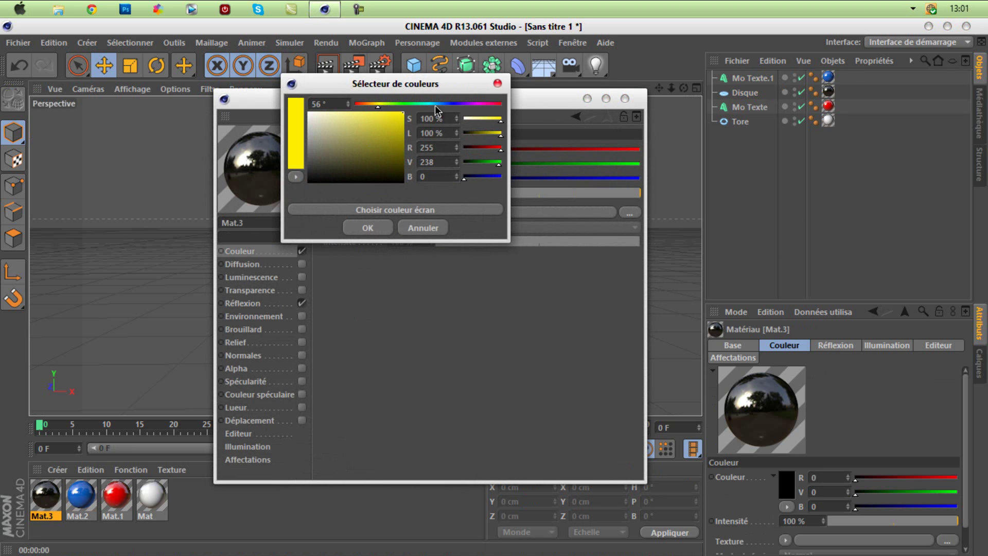
click(368, 228)
click(624, 97)
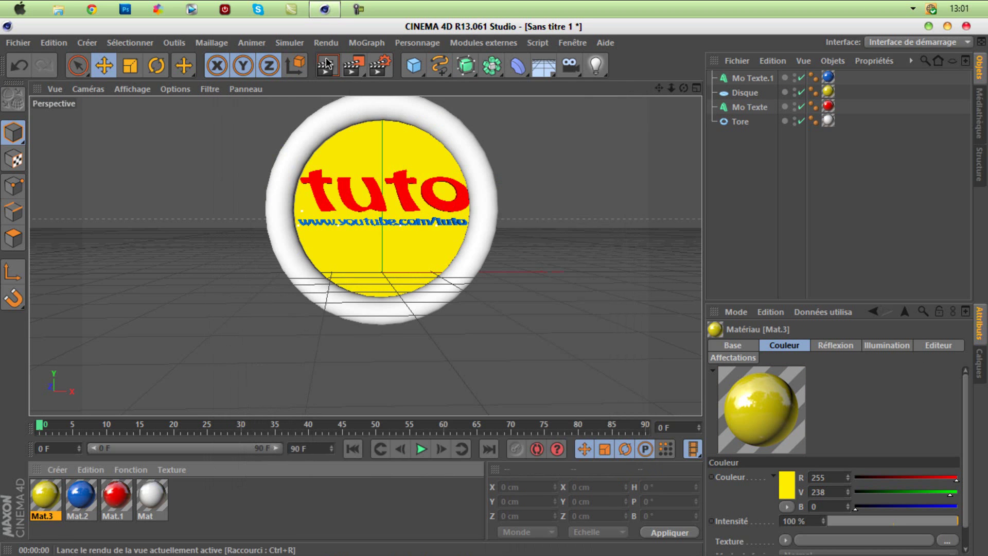
- Render the view, and add a floor object lowered to about Y -105 cm beneath the ring
click(326, 62)
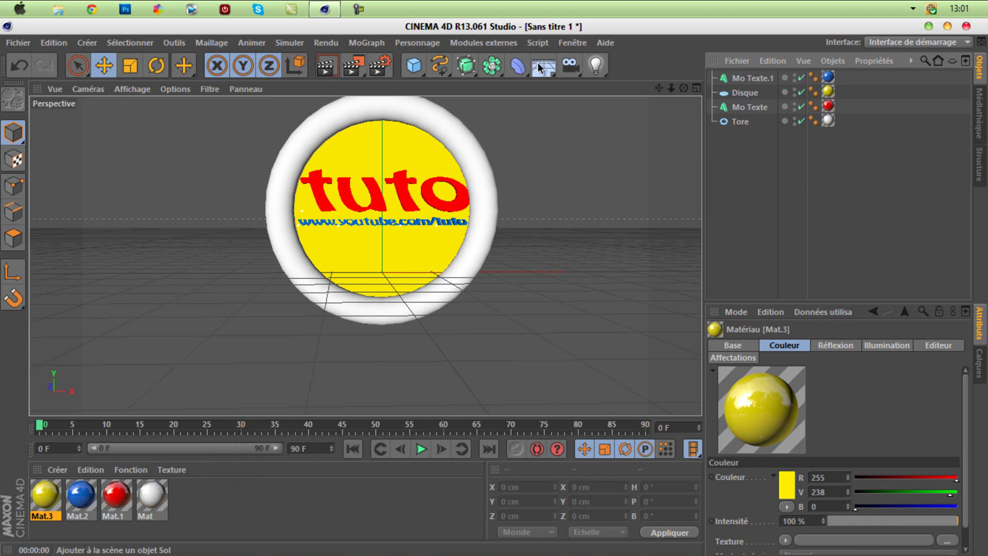
click(540, 65)
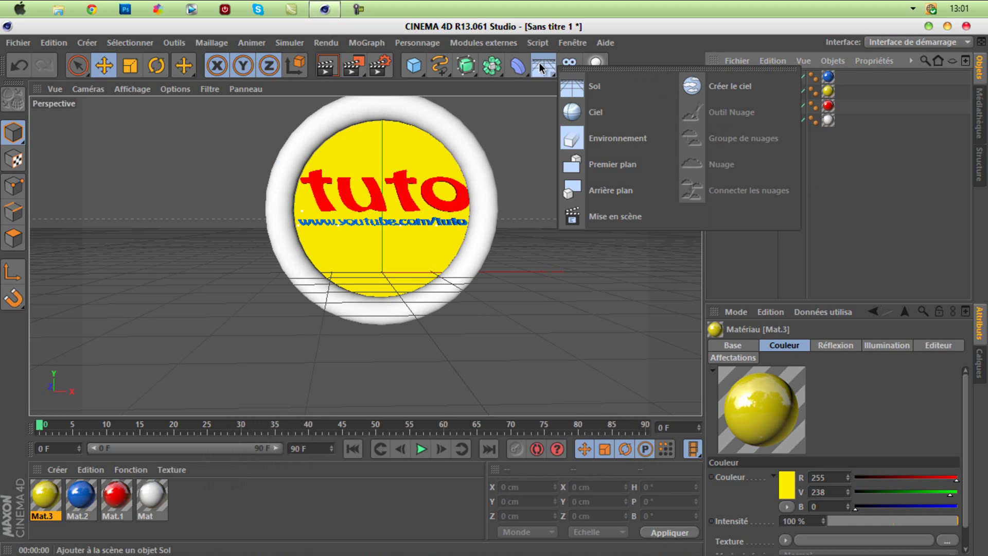
click(577, 81)
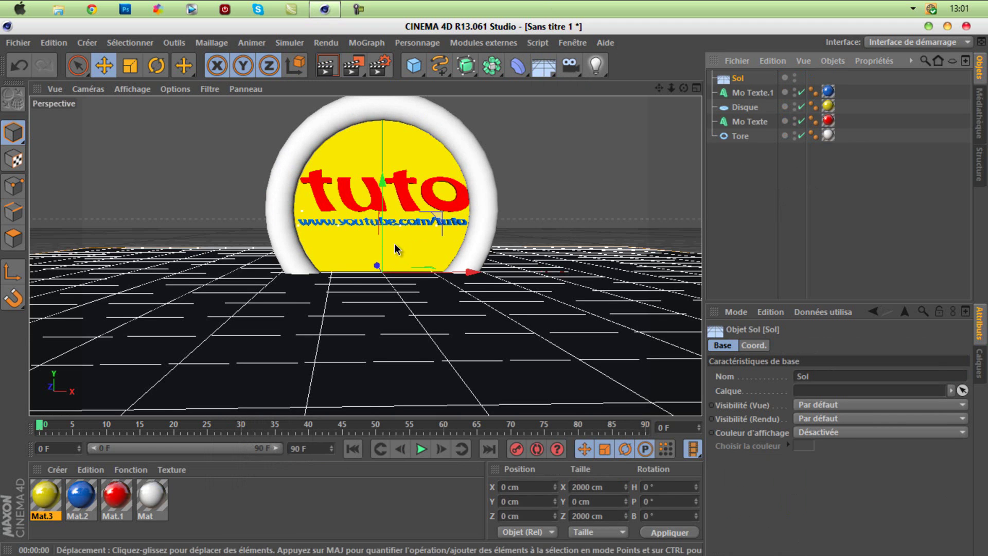
drag(379, 239, 384, 293)
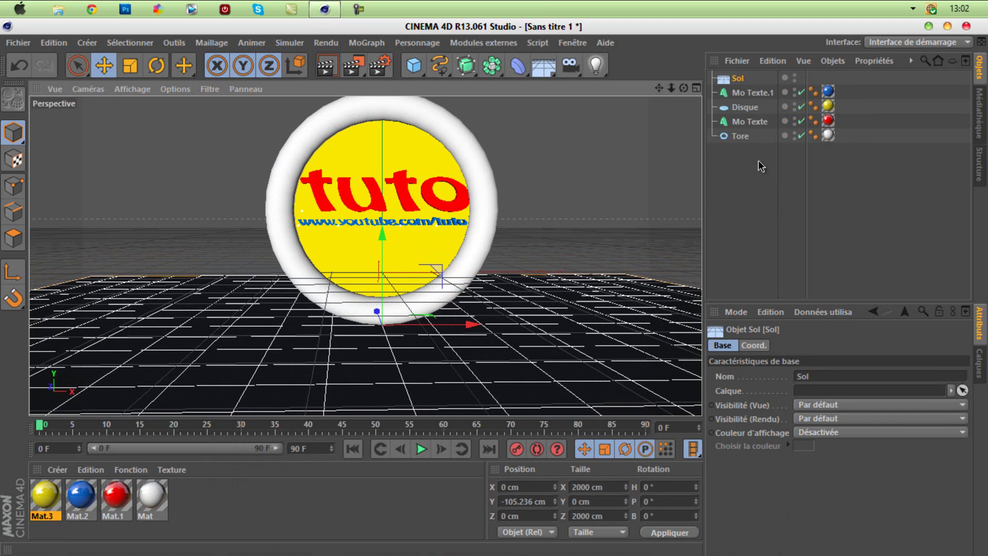
click(783, 172)
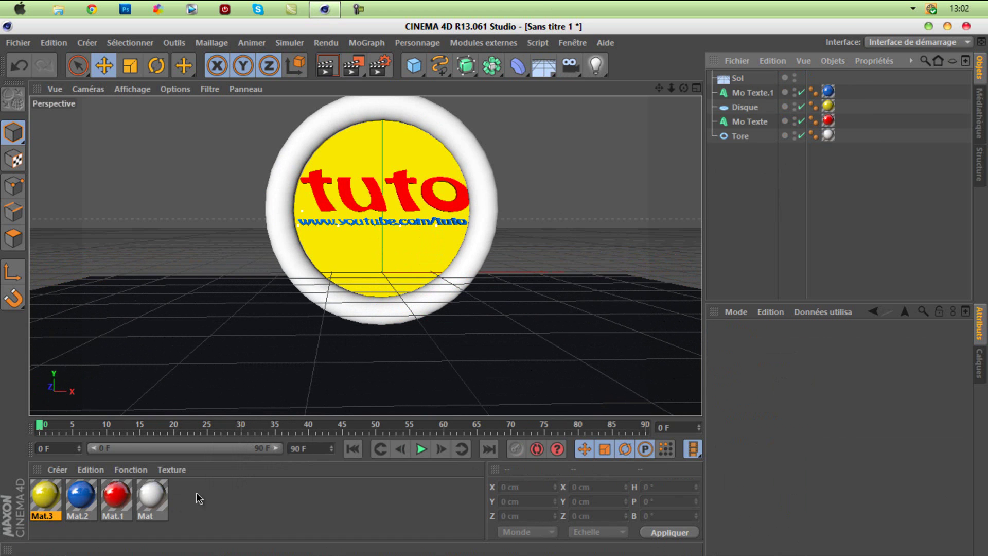
- Create a new material in pure white, R 255, G 255, B 255, and enable its luminescence
double_click(220, 502)
double_click(35, 493)
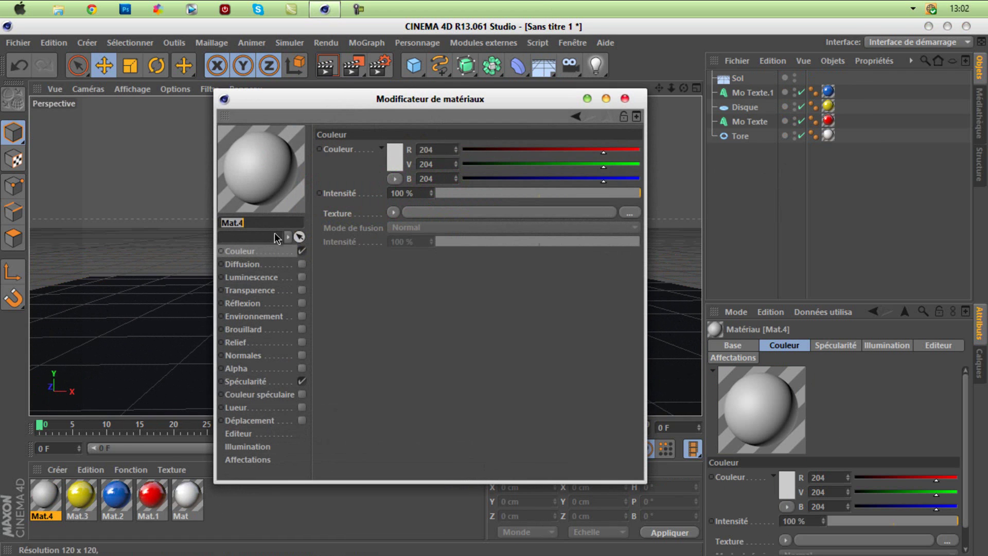
click(397, 150)
mouse_move(365, 136)
mouse_down()
mouse_move(312, 164)
mouse_move(309, 179)
mouse_move(325, 109)
mouse_move(297, 100)
mouse_up()
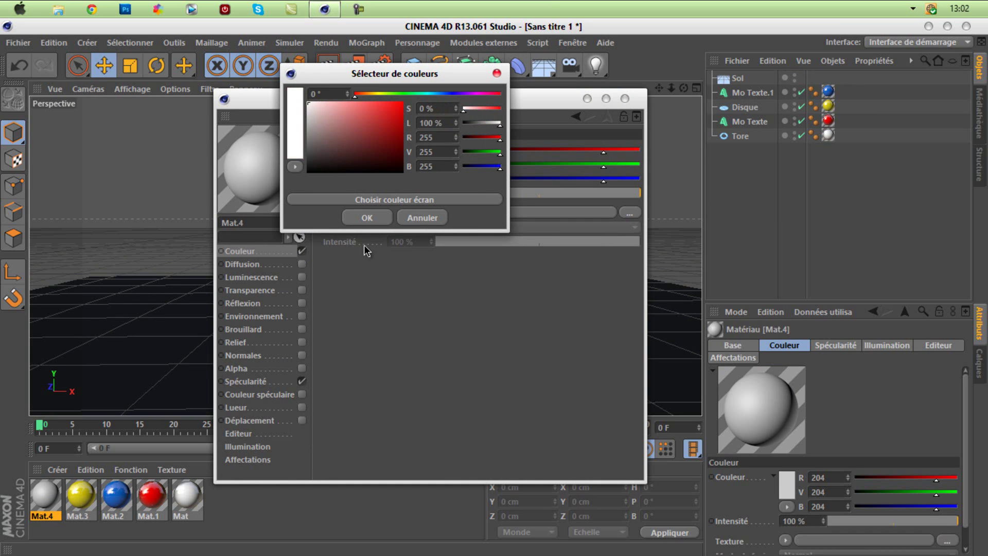
click(367, 217)
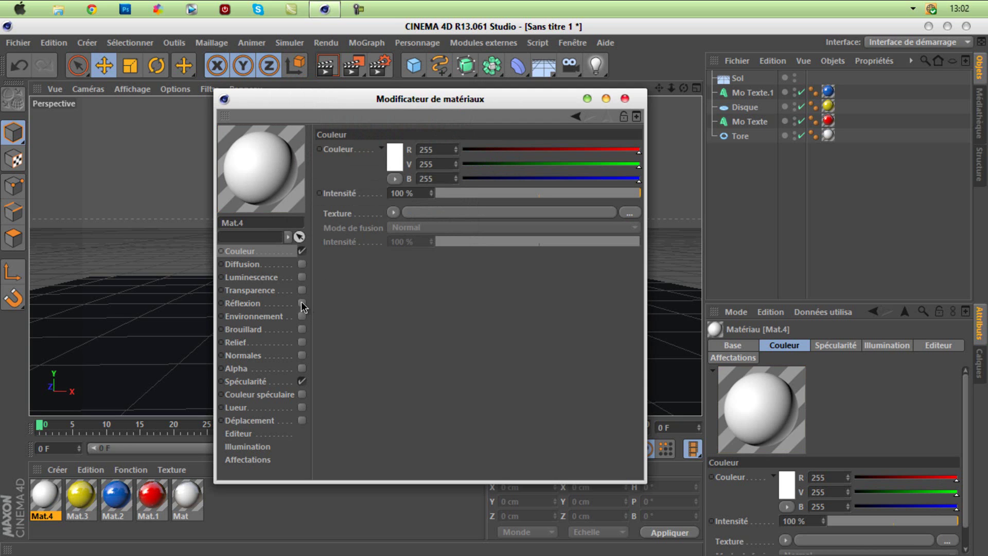
click(301, 278)
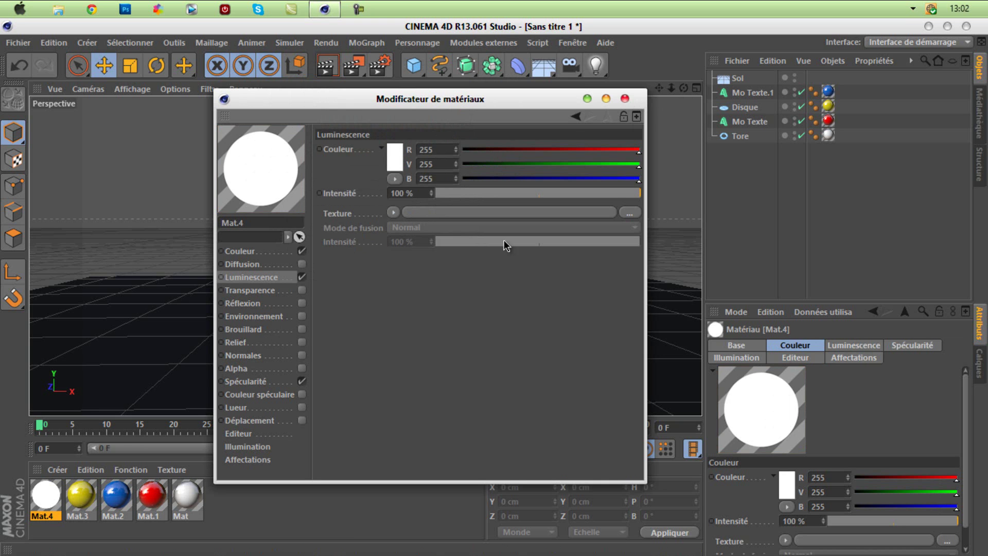
click(624, 98)
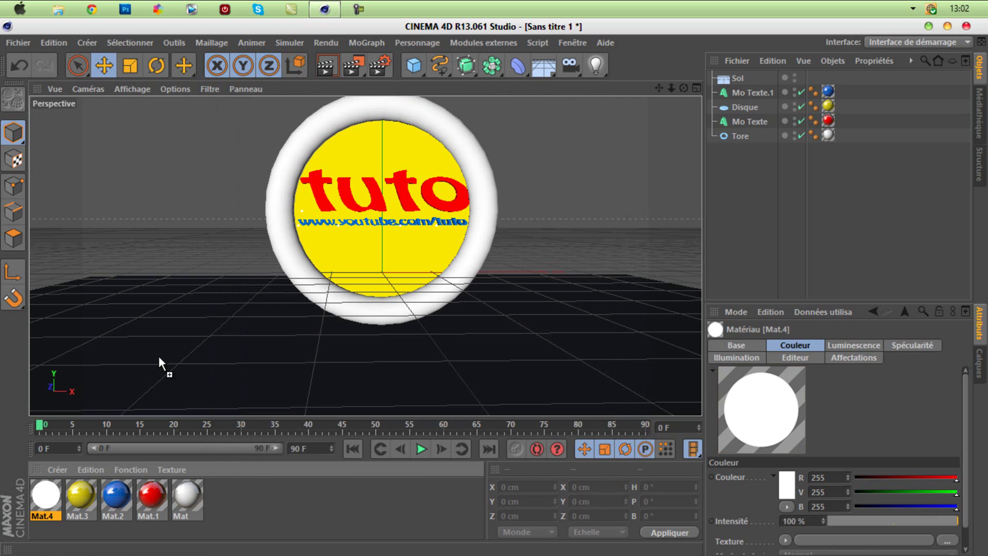
- Apply the luminous white material to the floor and render the view to check it
drag(155, 363, 156, 363)
drag(678, 90, 536, 281)
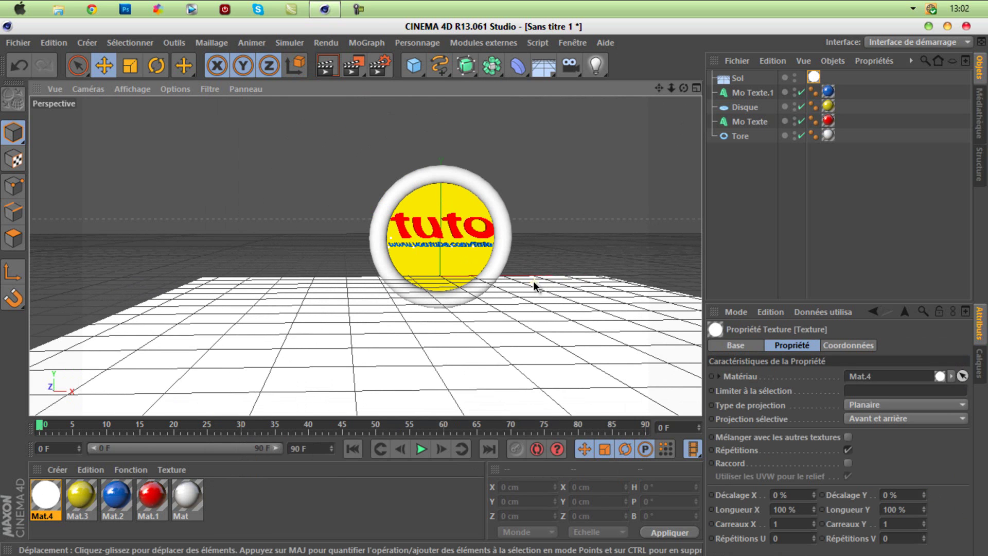
drag(657, 87, 490, 283)
click(326, 73)
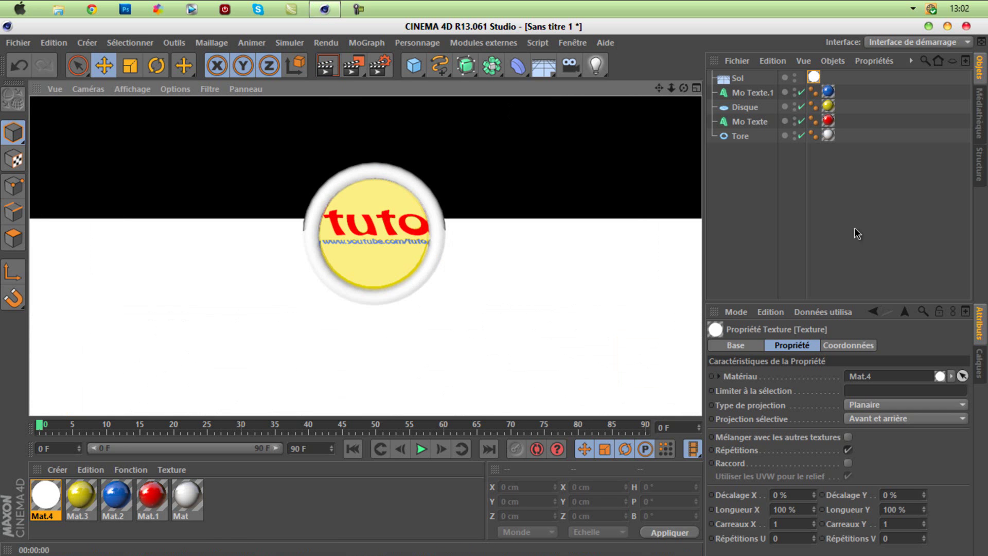
click(851, 247)
drag(683, 88, 495, 294)
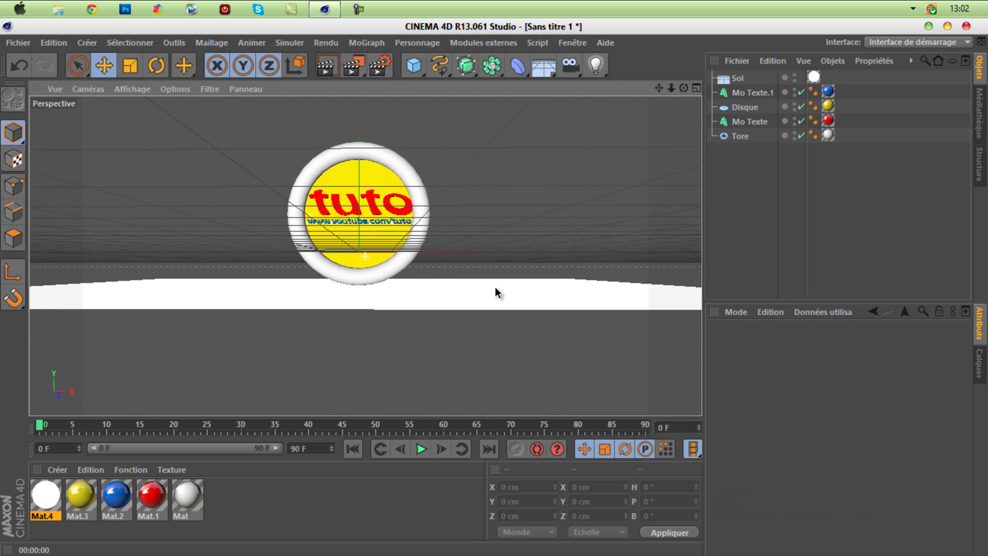
- Change the floor material's color to dark grey, R 80, G 74, B 74
double_click(46, 495)
click(259, 253)
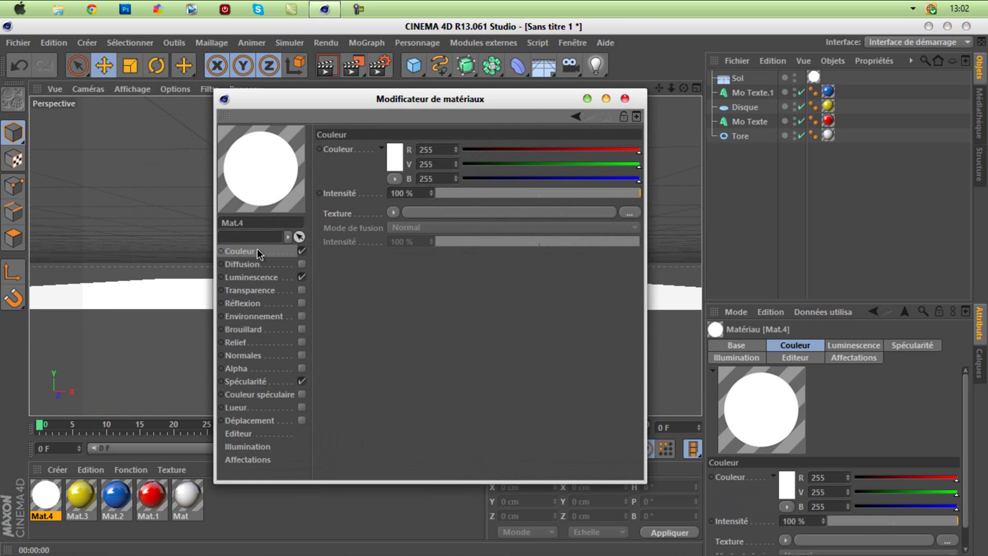
click(402, 161)
click(363, 155)
click(401, 119)
drag(405, 121, 321, 163)
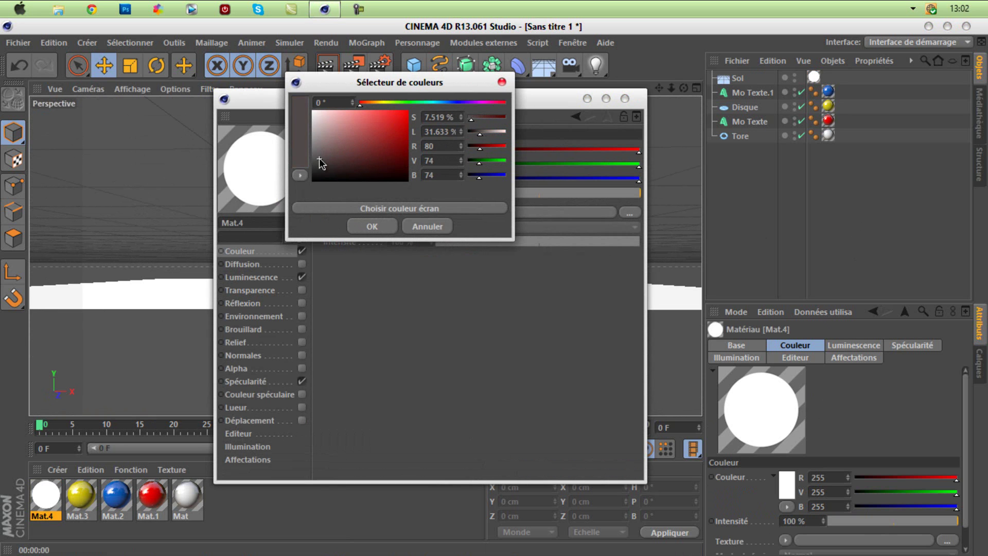
click(371, 226)
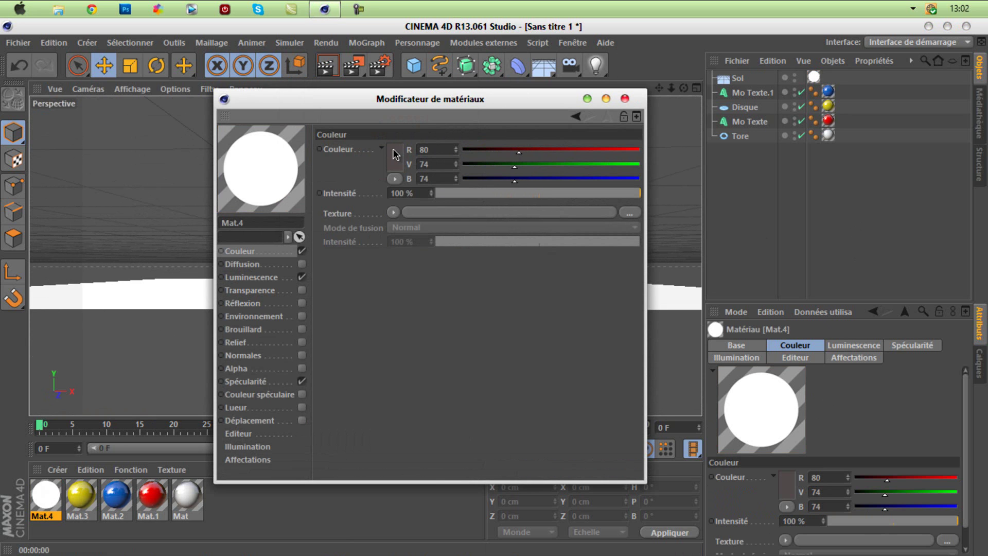
- Enable reflection on the floor material with color R 255, G 255, B 86 at 53 % intensity, turn off specularity, and render the view
click(301, 303)
click(527, 179)
drag(525, 193, 544, 194)
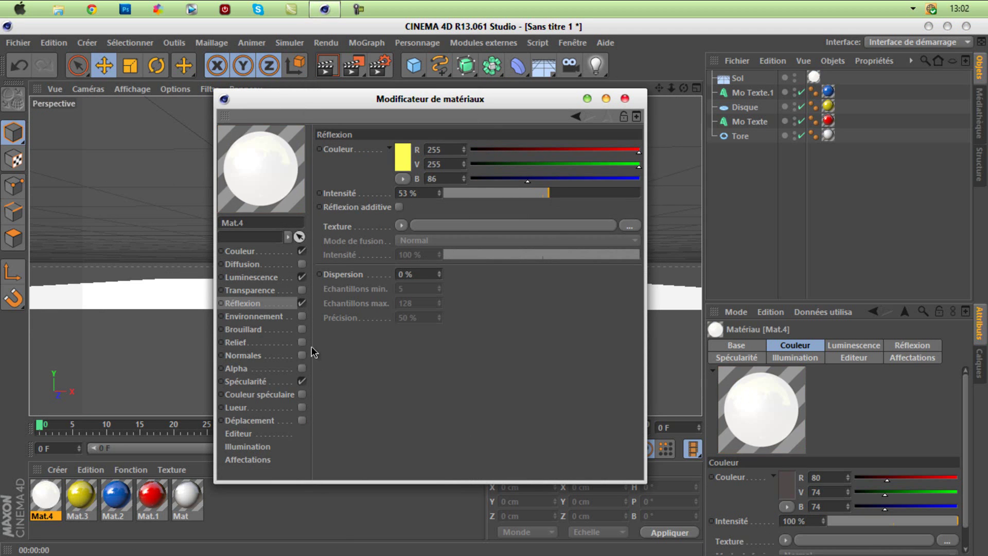
click(302, 381)
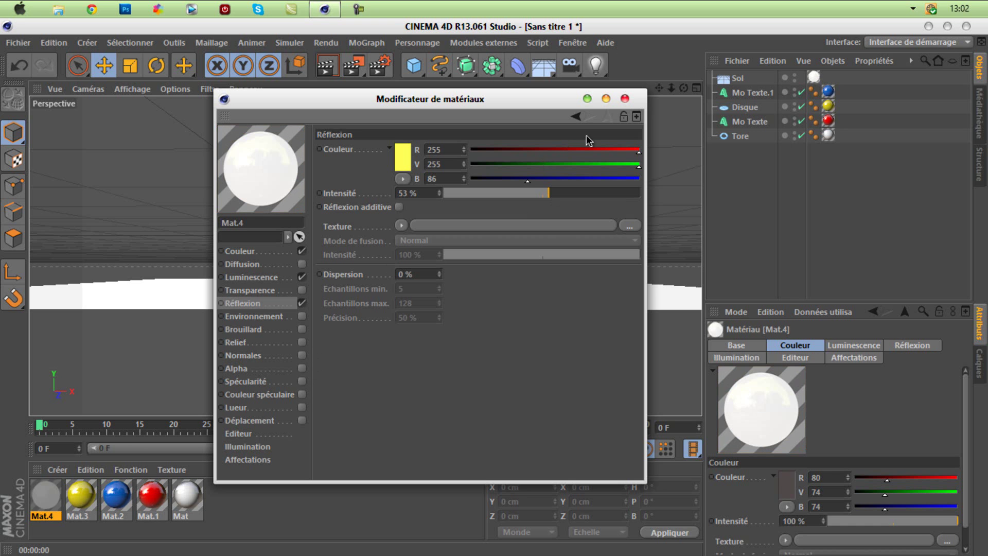
click(625, 99)
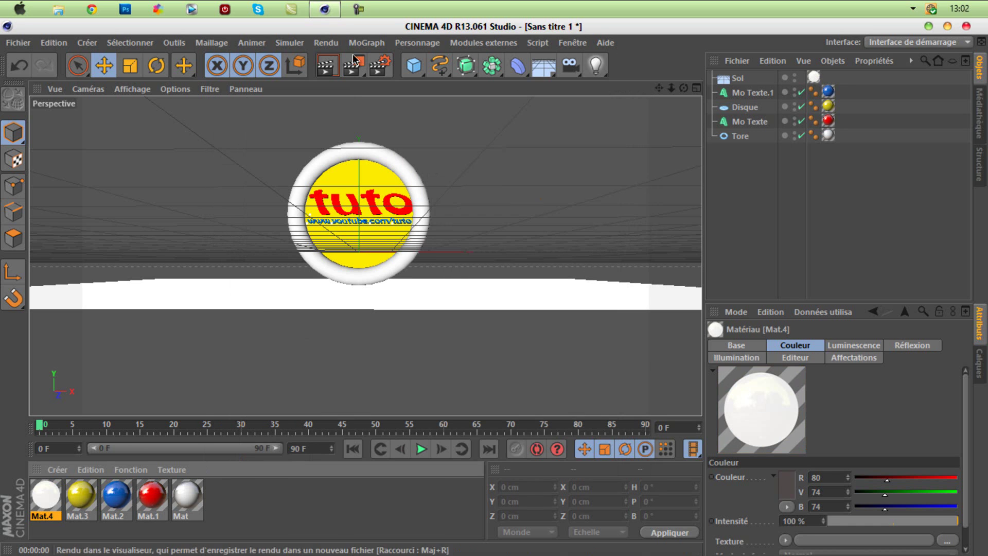
click(332, 68)
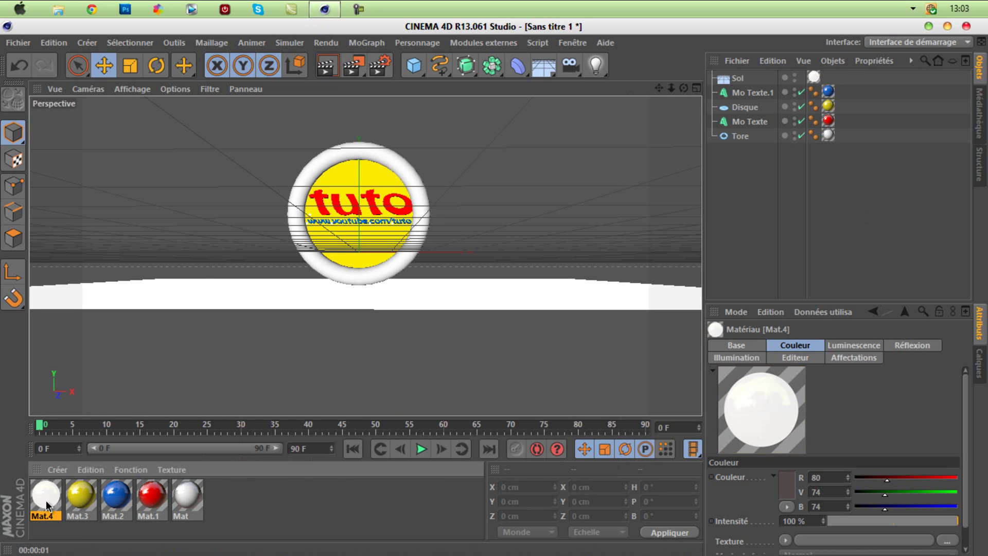
- Set the floor material's base color to black, R 0, G 0, B 0
double_click(46, 495)
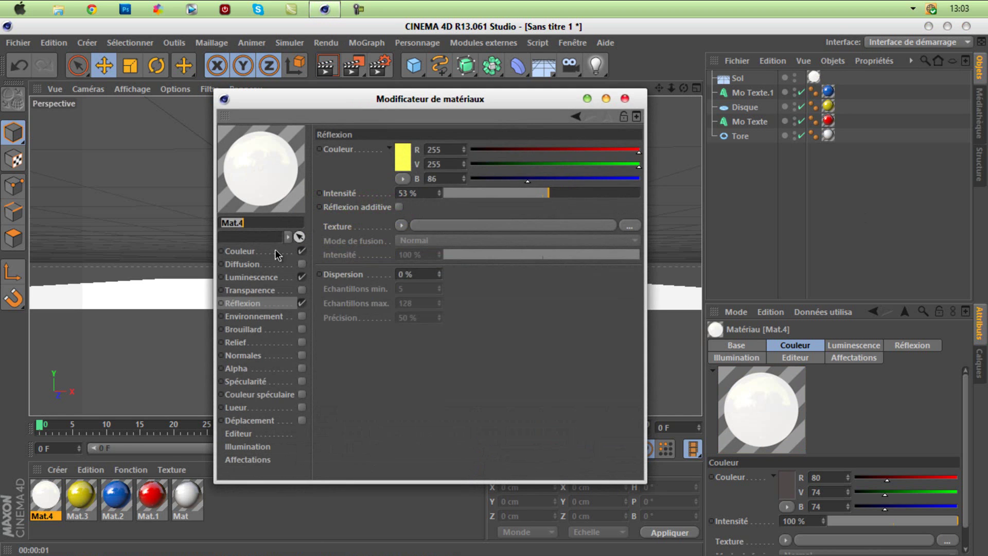
click(277, 253)
click(397, 161)
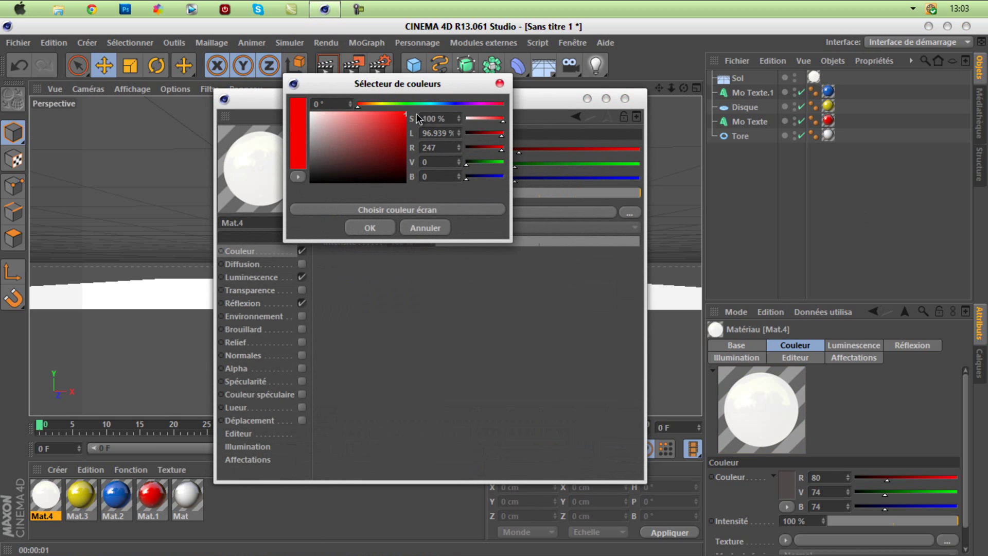
drag(404, 114, 404, 181)
click(371, 229)
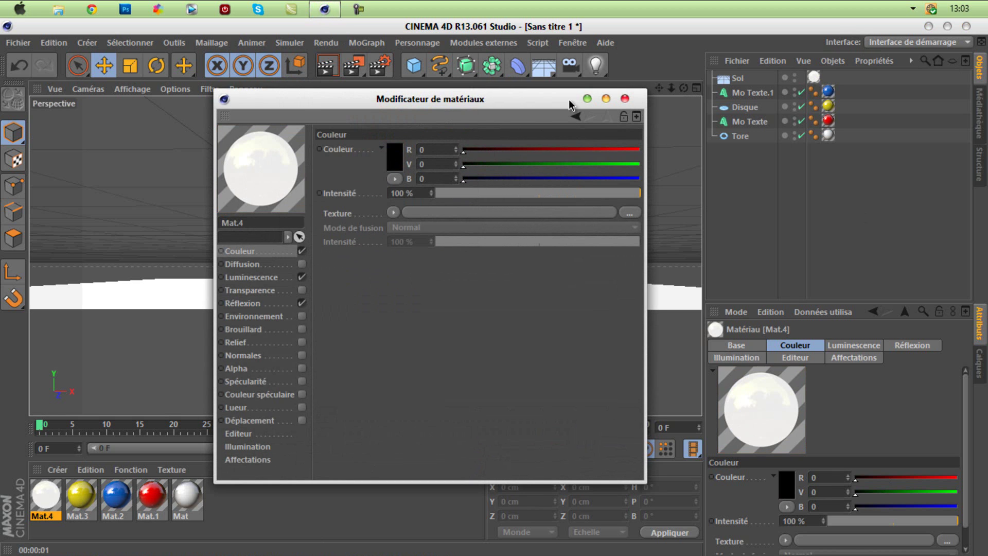
- Set the floor material's luminescence color to black, R 0, G 0, B 0, and render the view with the floor seen from above
click(268, 278)
click(398, 160)
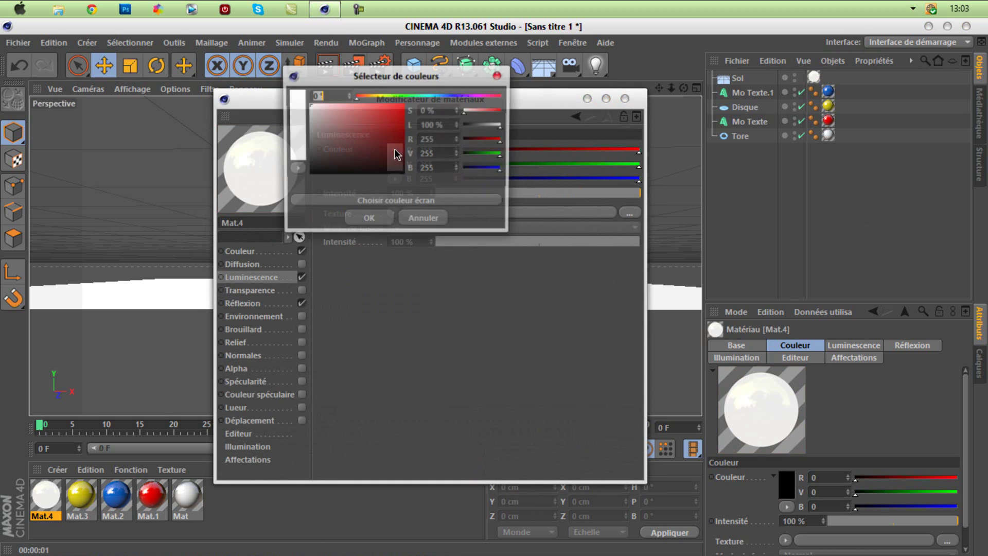
click(369, 221)
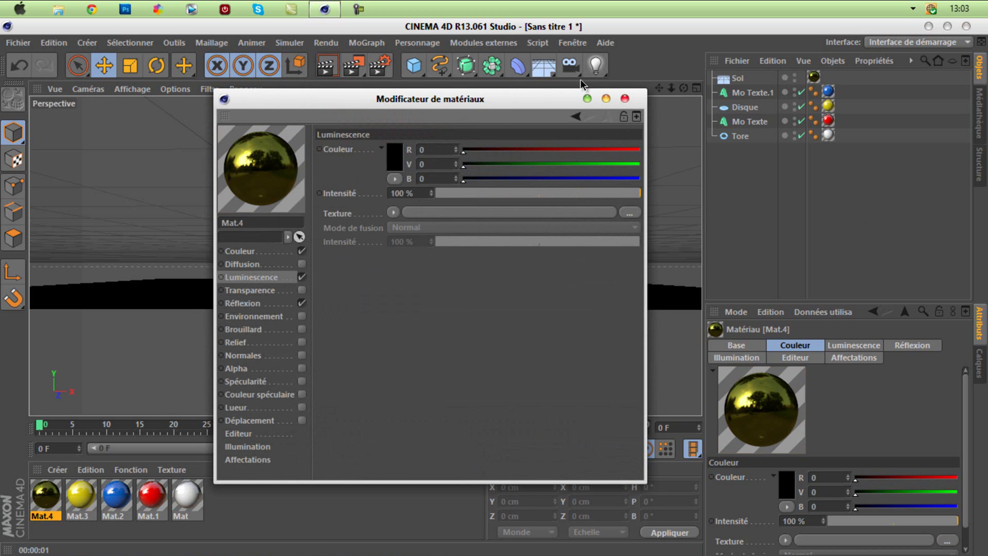
click(624, 98)
alt+drag(497, 294, 497, 292)
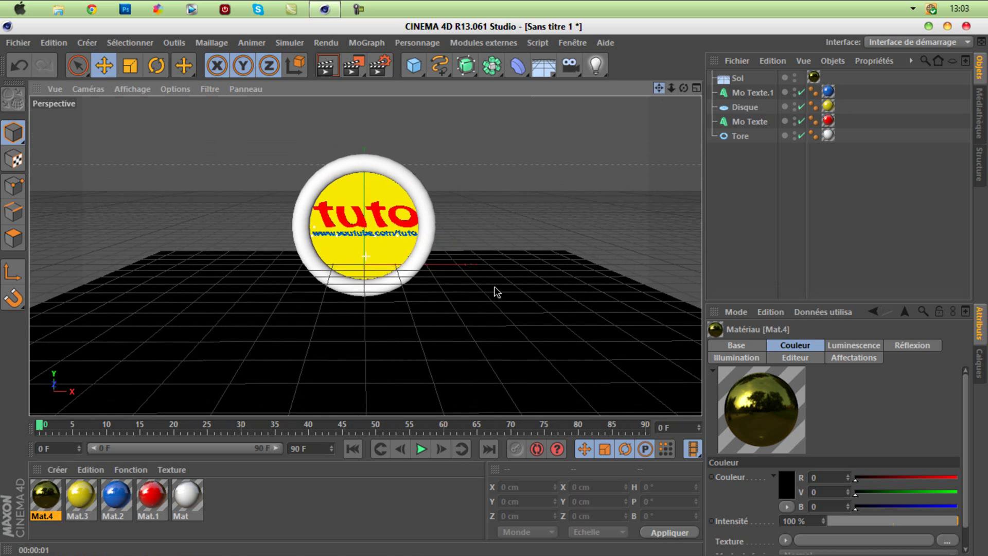
click(325, 66)
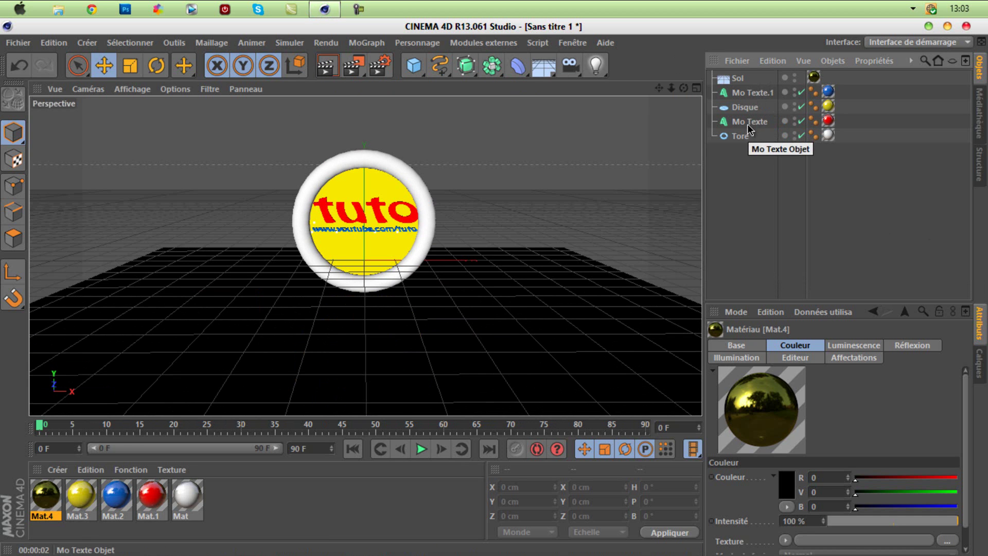
- Rotate the ring to about H 74°, P -76° and B 73°
click(740, 136)
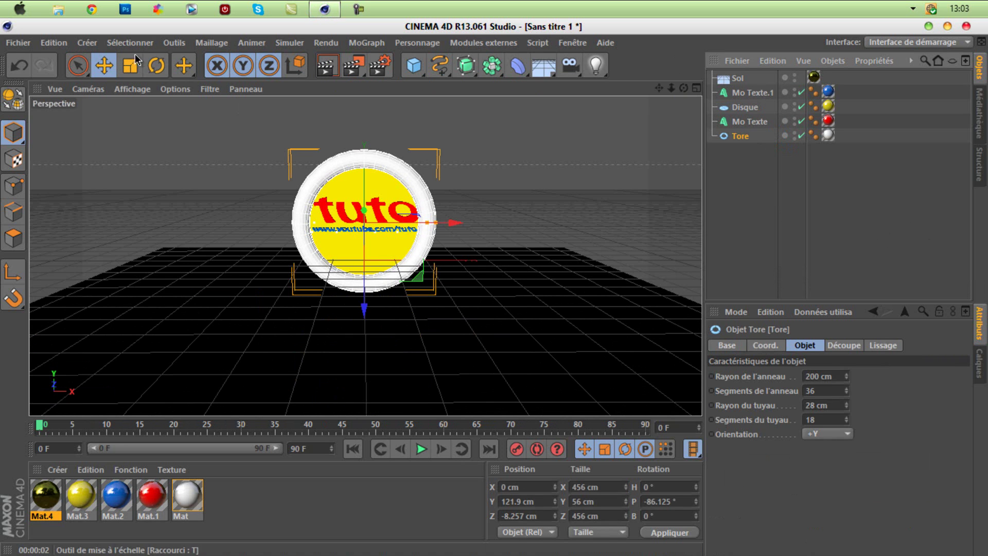
click(156, 64)
drag(406, 184, 415, 194)
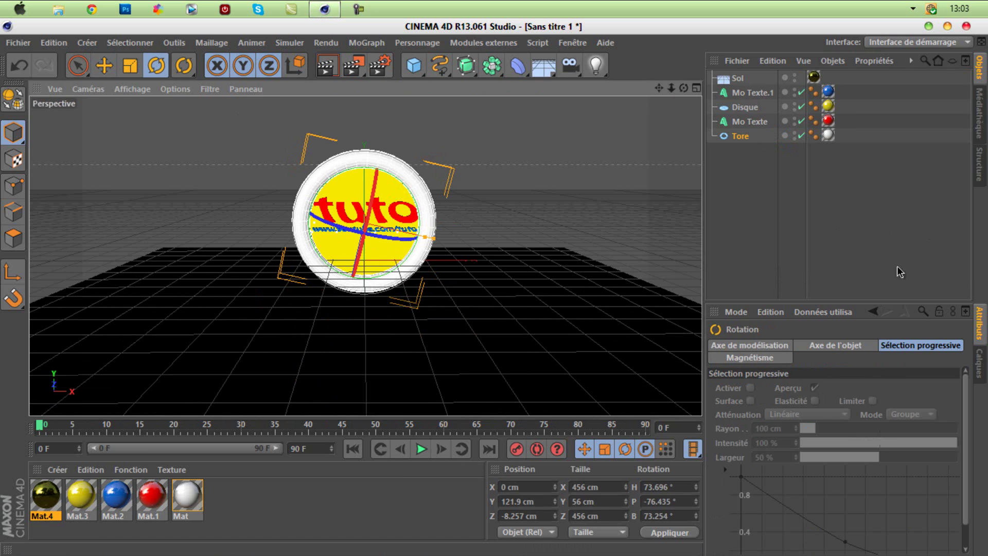
click(858, 272)
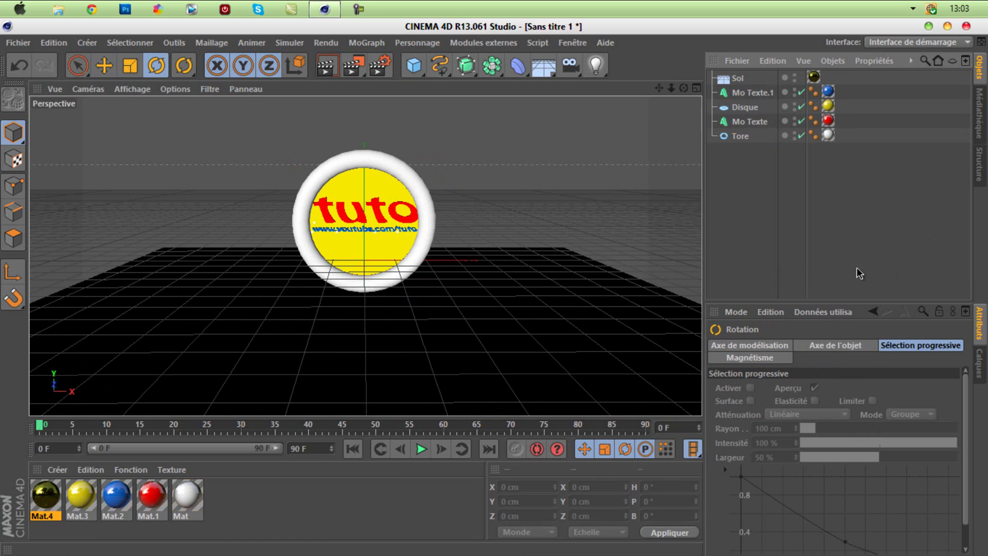
- Tilt the red "tuto" text to a bank of about 13° and move it to about X -156 cm, Y 153 cm
click(746, 93)
click(750, 122)
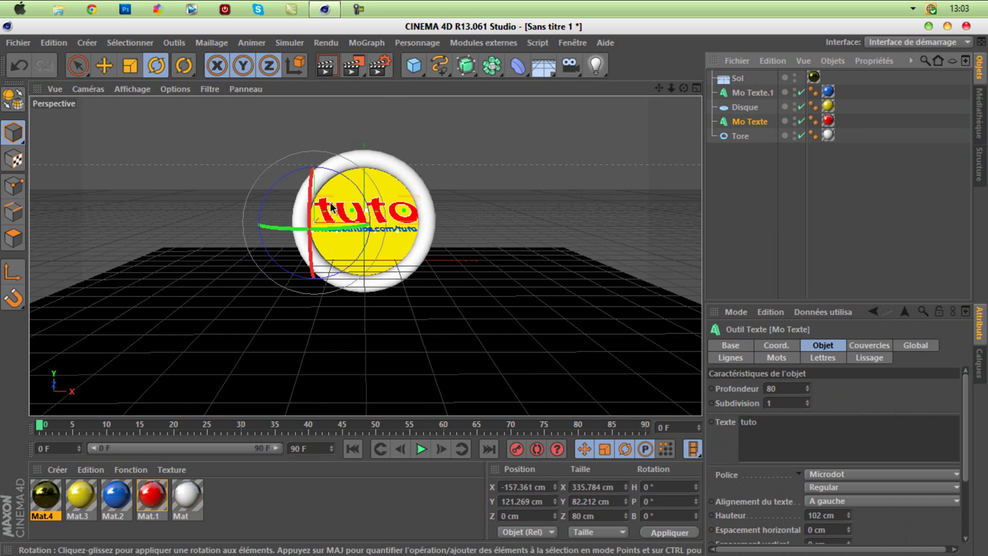
drag(356, 184, 356, 222)
key(e)
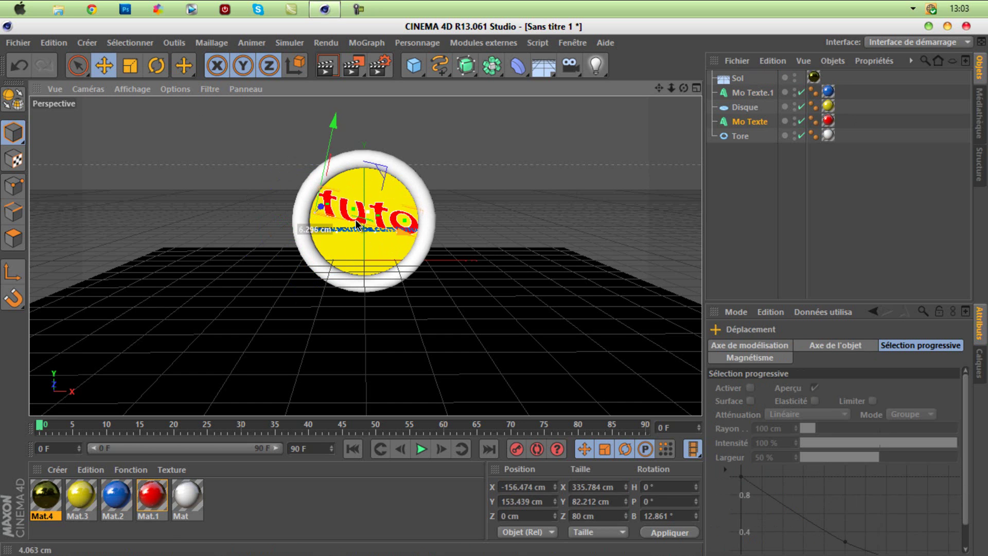
click(783, 206)
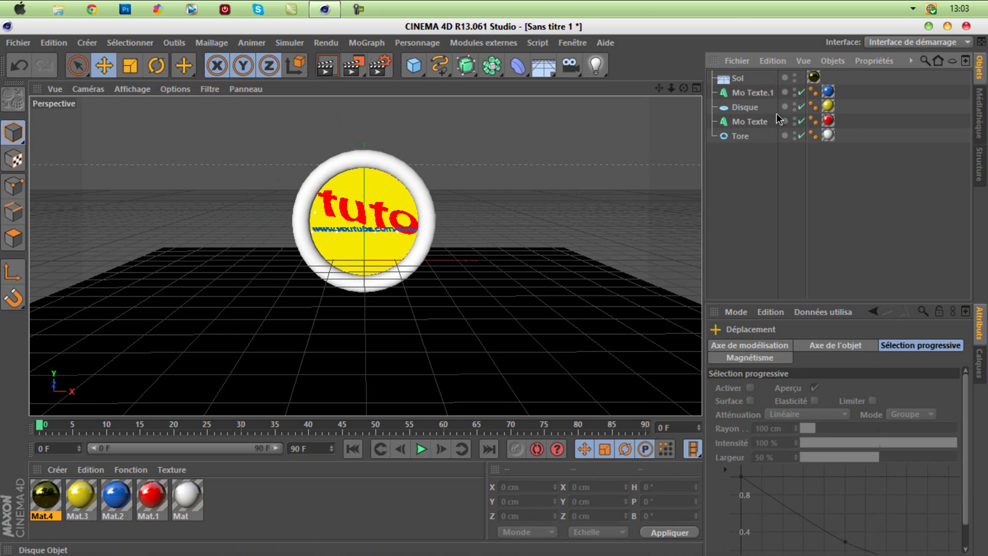
- Tilt the blue URL text to a bank of about 21°
click(753, 93)
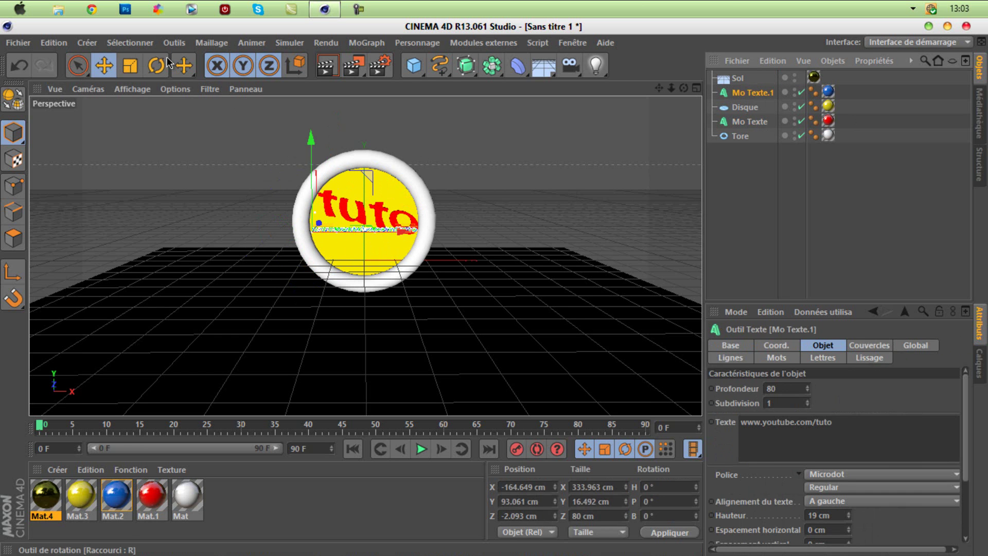
key(r)
drag(301, 197, 270, 182)
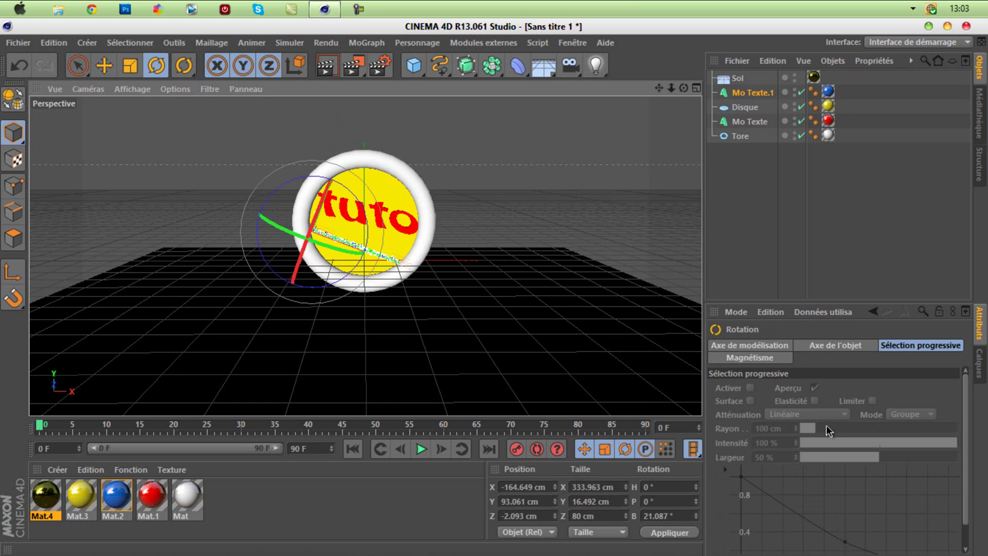
- Set the blue URL text's height to 17 cm
click(835, 345)
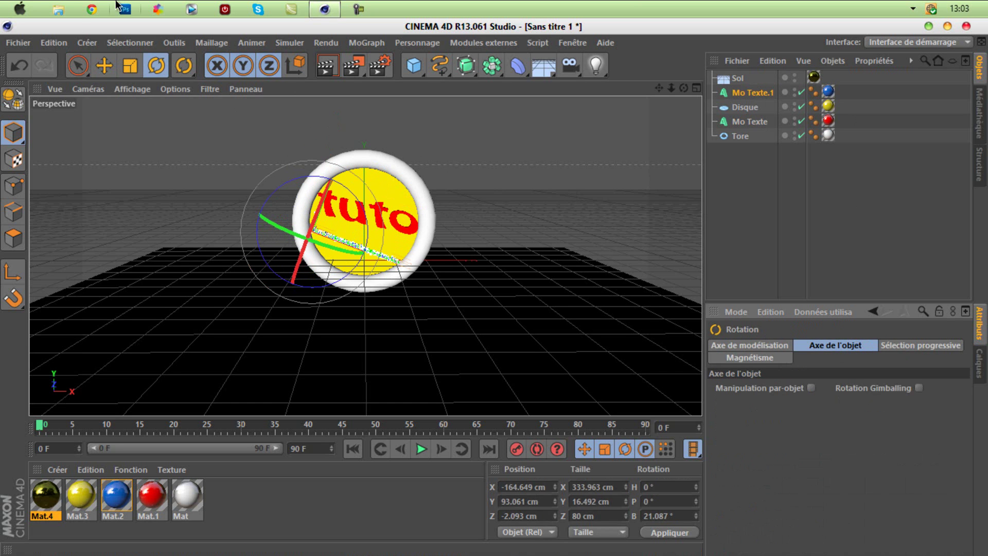
click(78, 65)
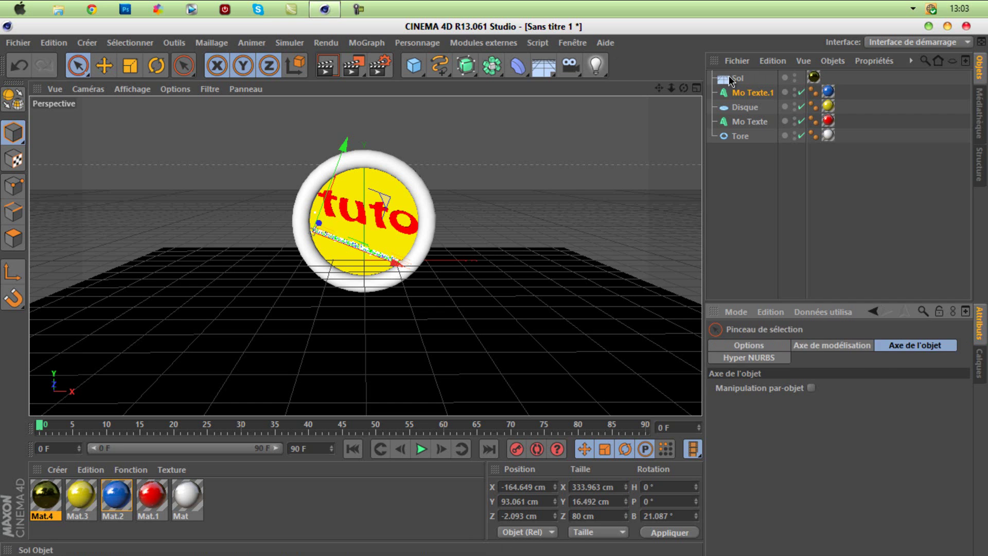
click(752, 92)
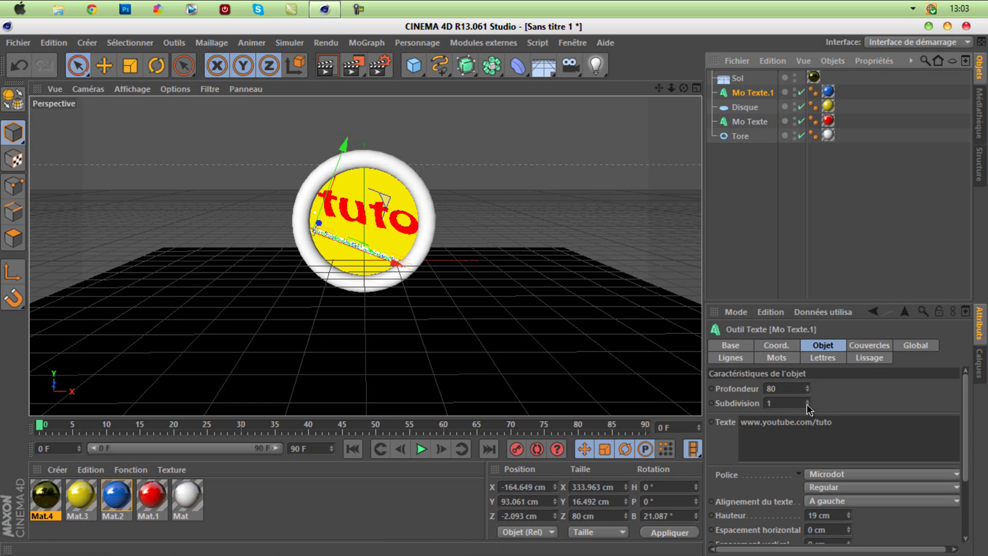
click(849, 518)
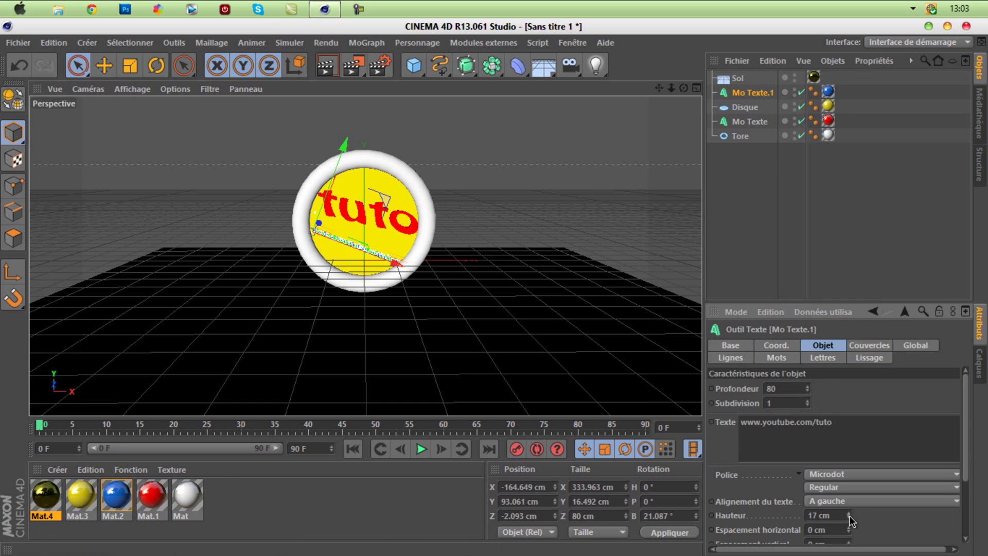
- Move the blue URL text to about X -154 cm, Y 134 cm and render the view
drag(325, 196, 330, 186)
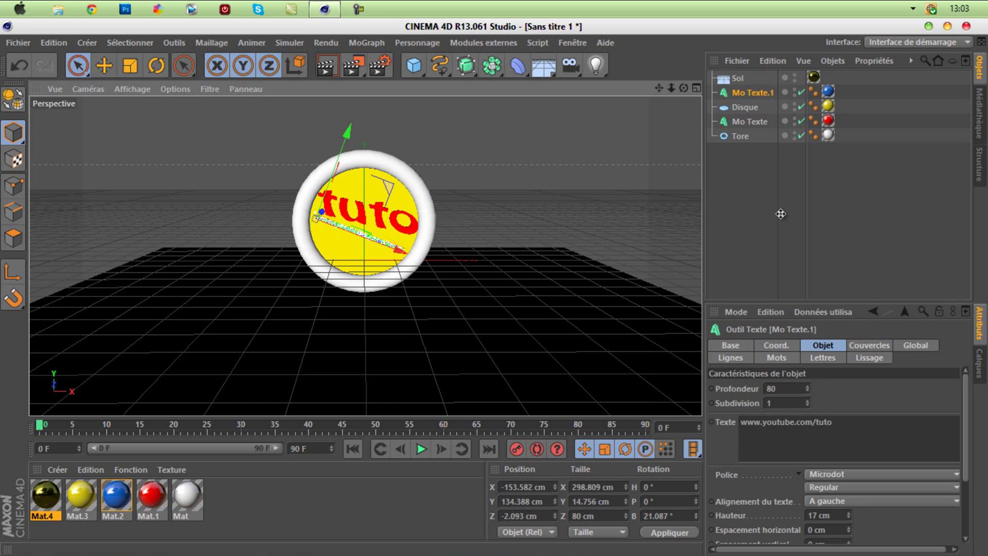
click(781, 214)
click(328, 66)
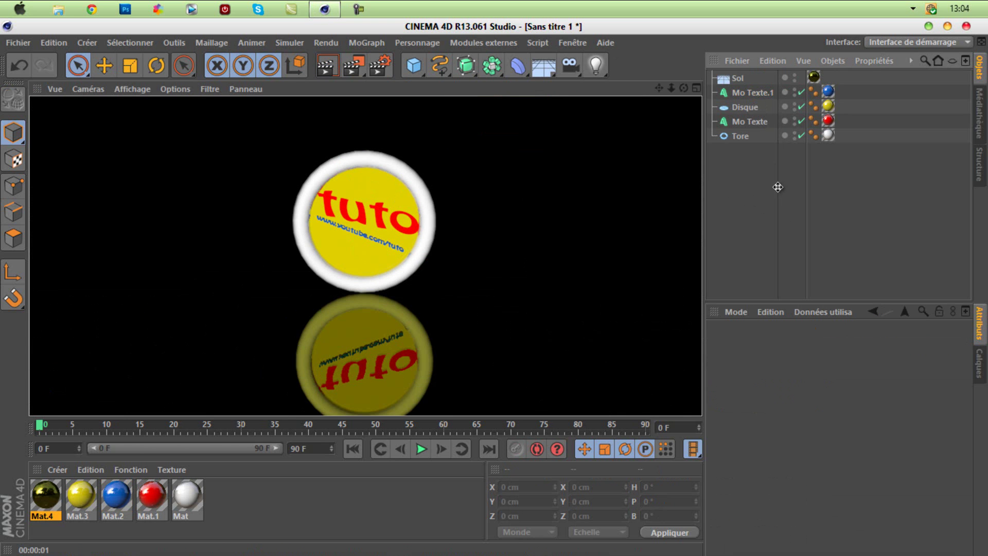
- Change the yellow disc material's color to magenta, R 255, G 0, B 208, and render the view
double_click(86, 492)
click(262, 250)
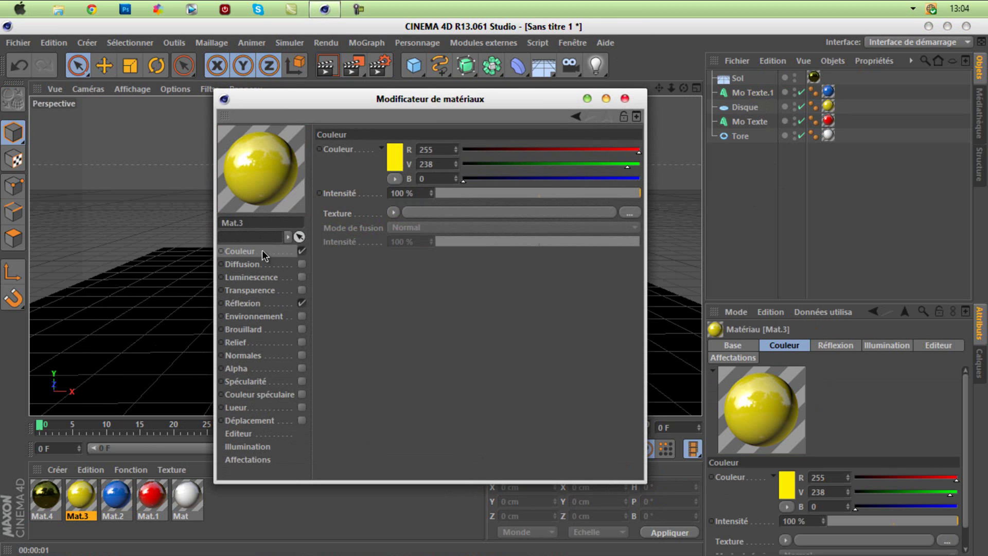
click(402, 157)
drag(437, 99, 499, 103)
click(383, 228)
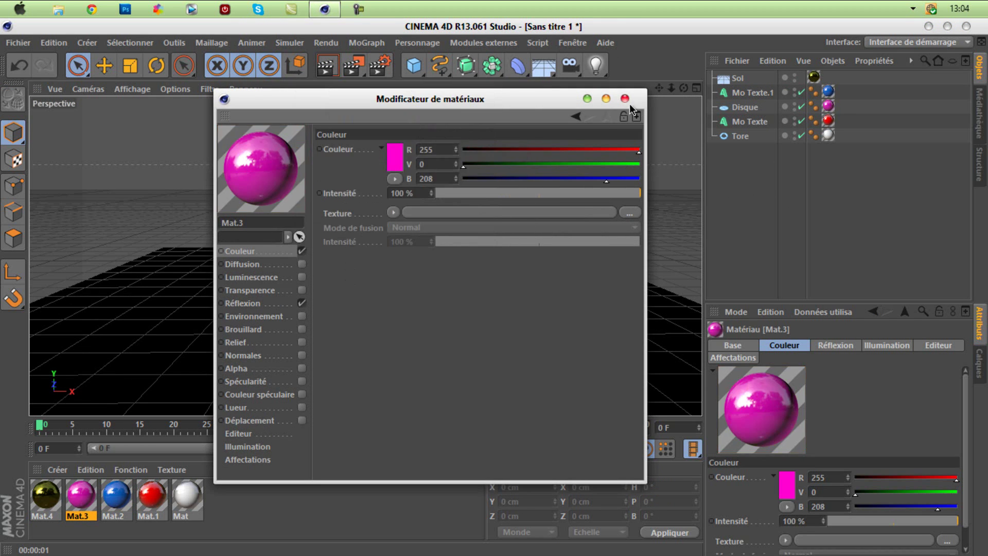
click(625, 98)
click(325, 65)
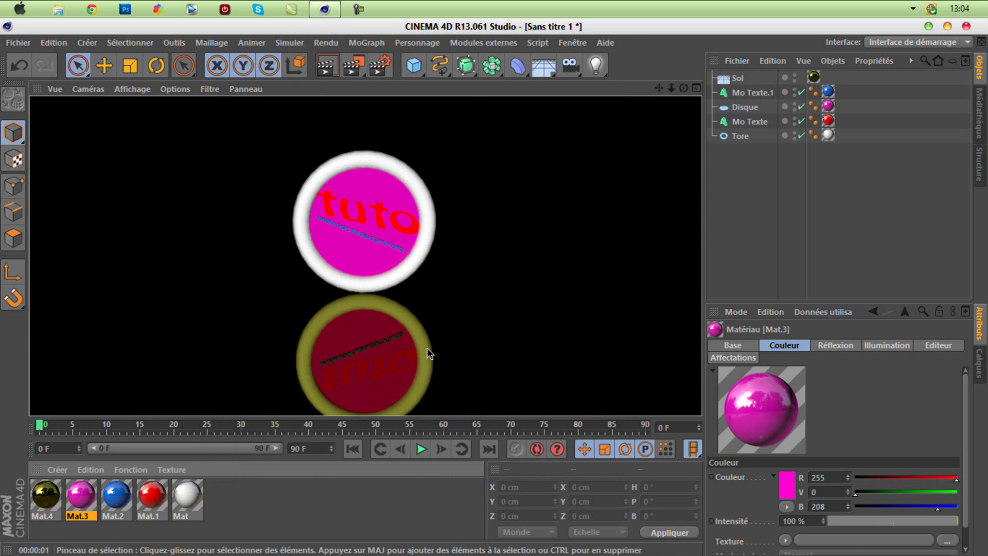
click(879, 208)
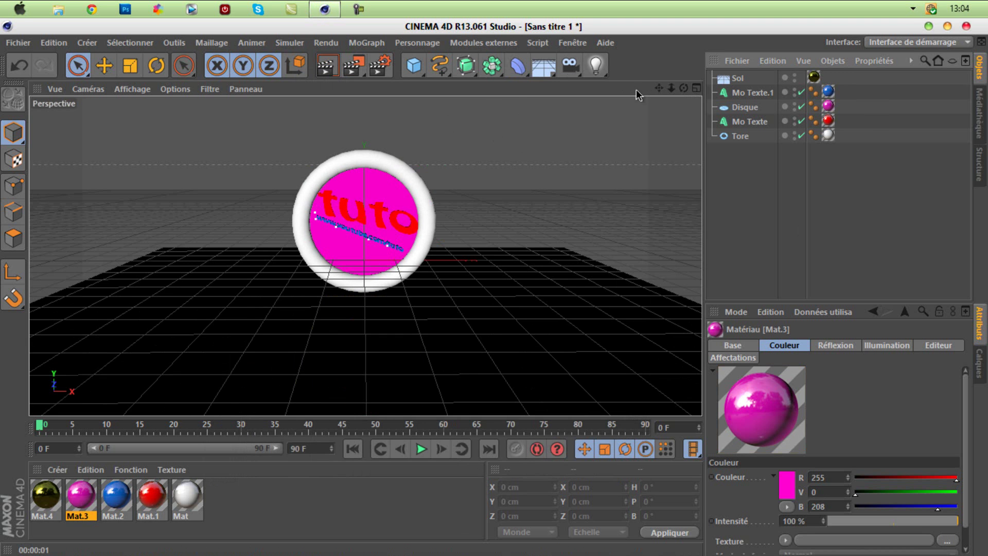
- Show the desktop to examine the vertical side texts on the wallpaper logo, and return to Cinema 4D
click(929, 26)
drag(216, 133, 307, 363)
drag(704, 132, 767, 451)
click(334, 15)
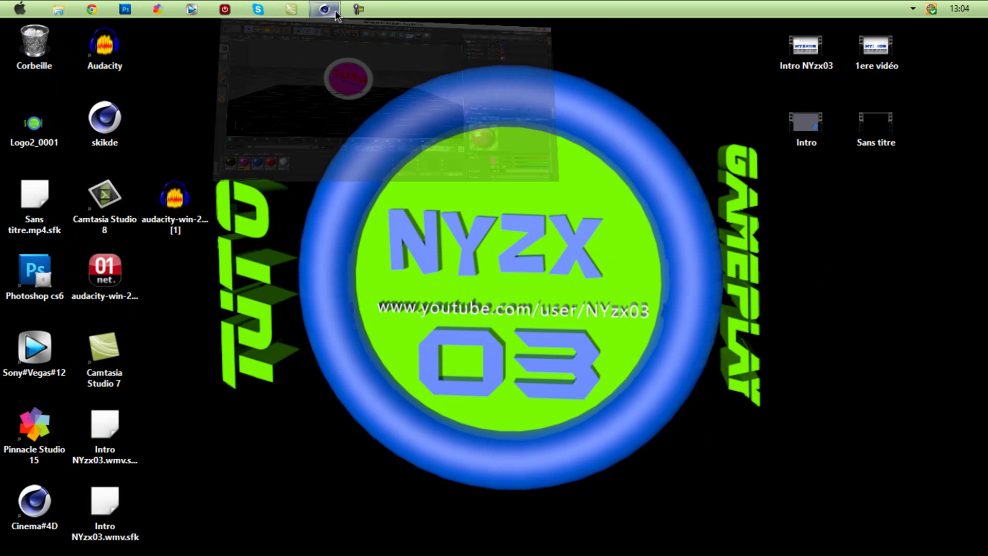
- Add a MoText object reading "tuto" to the scene
click(358, 42)
click(396, 211)
click(801, 439)
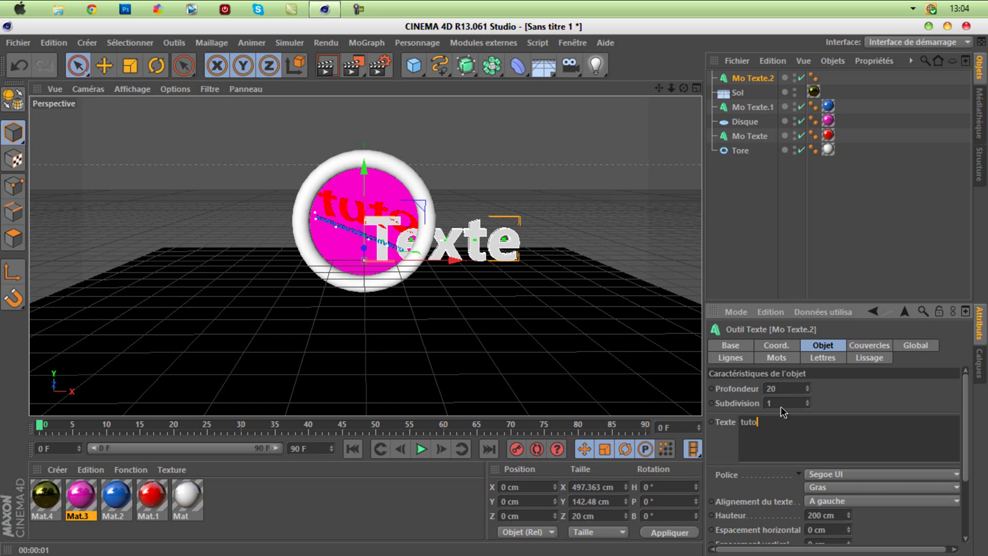
- Try the PrimaSans BT and NATURALBORN fonts on the new "tuto" text
click(839, 474)
click(841, 286)
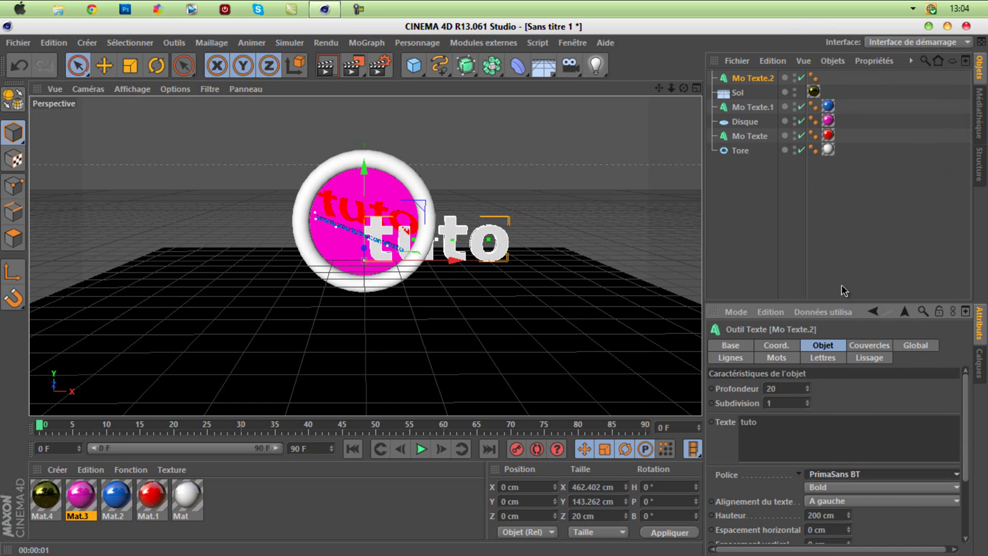
click(842, 474)
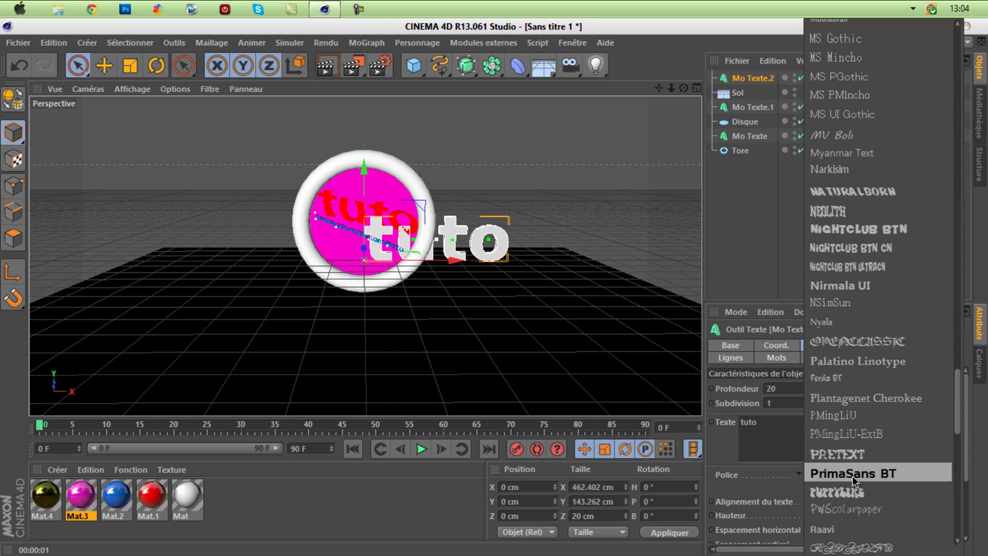
click(857, 458)
click(850, 473)
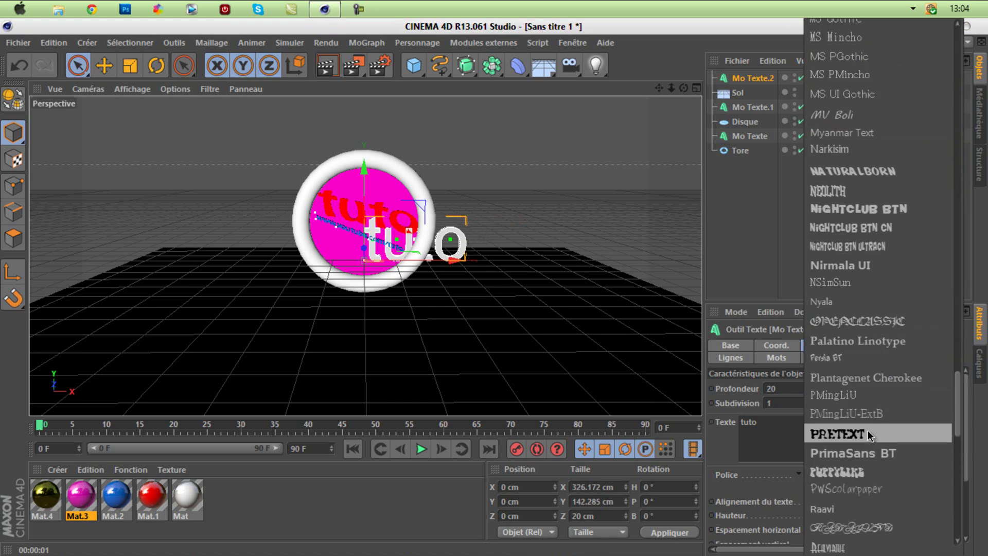
click(870, 344)
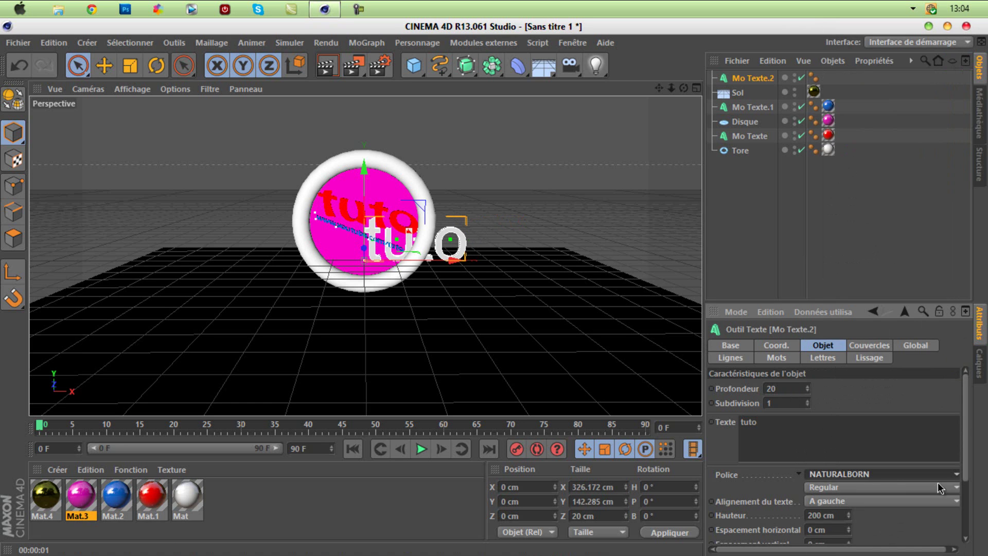
- Set the new "tuto" text's font to Incised901 Nd BT
click(897, 473)
scroll(897, 287, up, 10)
click(894, 252)
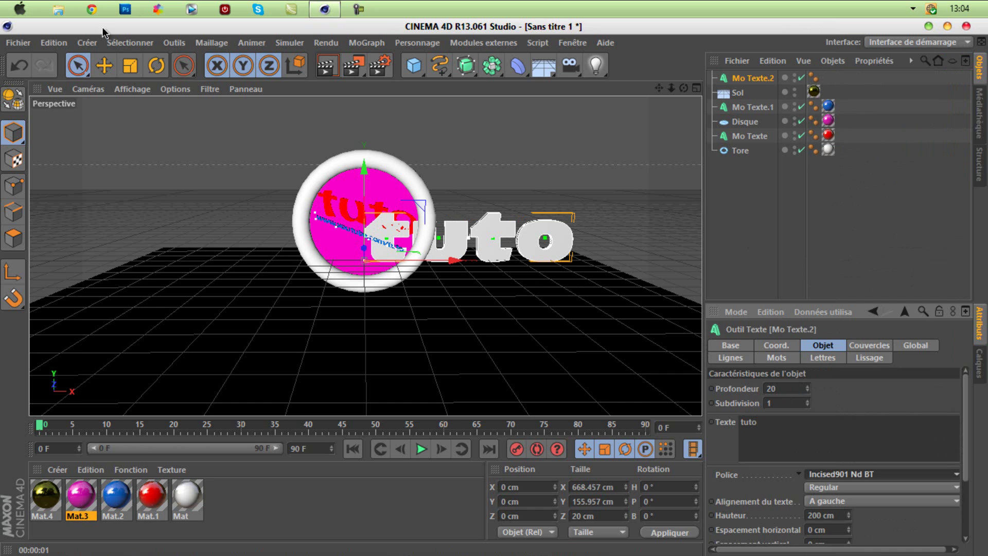
- Rotate the new "tuto" text to a bank of about -90° and move it to about X -255 cm, Y -166 cm
click(157, 65)
drag(407, 235, 285, 264)
click(104, 65)
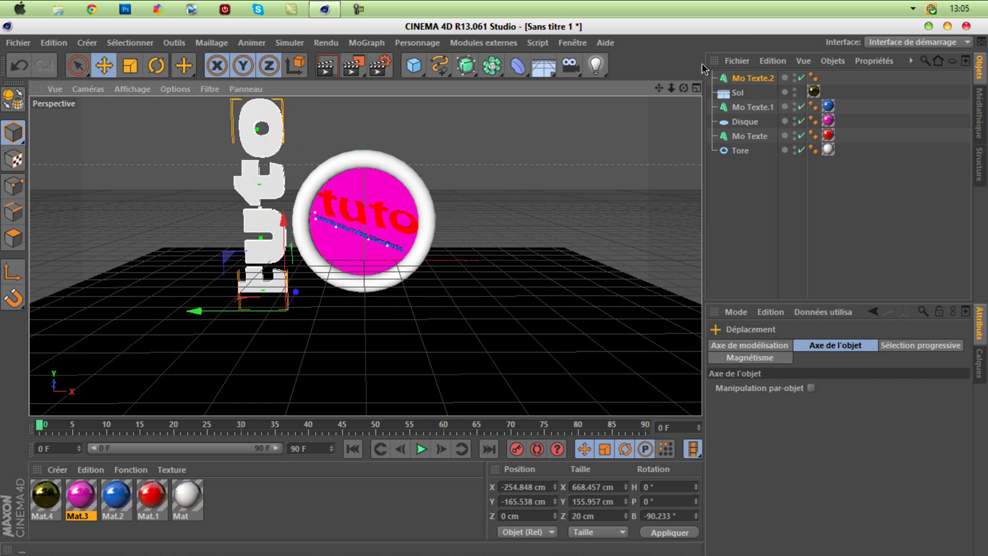
- Set the vertical text's height to 160 cm and raise it to about Y -107 cm
click(765, 81)
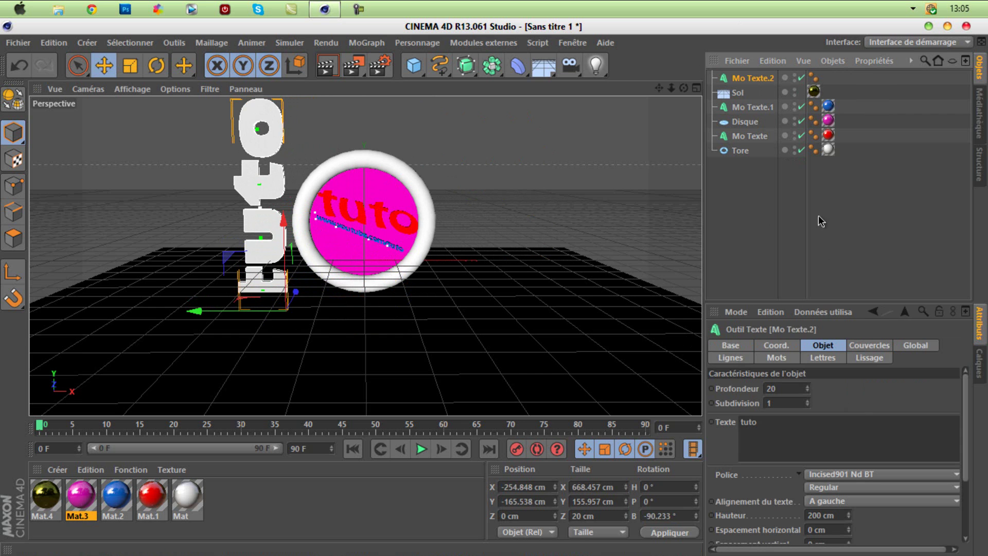
drag(849, 519, 846, 524)
drag(292, 276, 293, 264)
drag(294, 258, 292, 256)
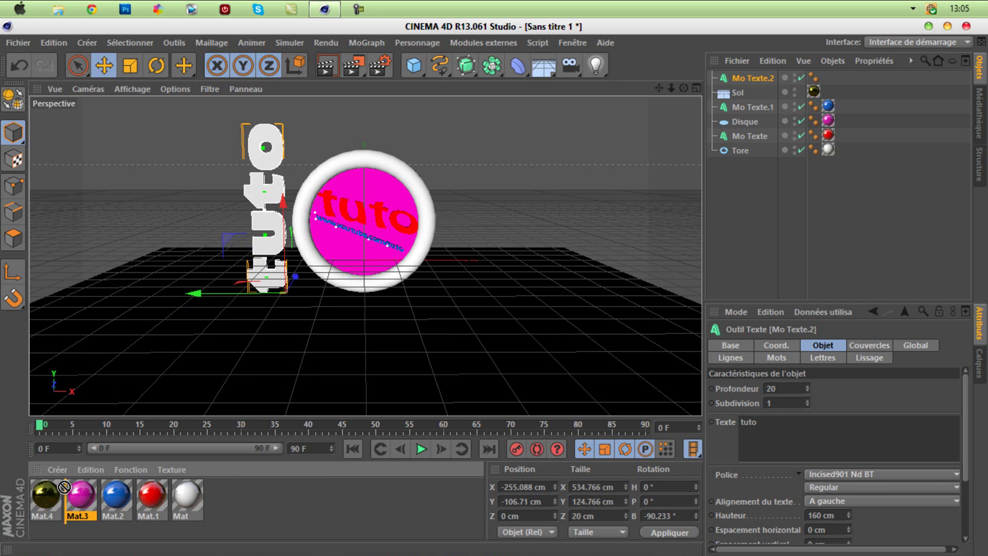
- Apply the magenta material to the vertical text and set its depth to 80 cm
drag(80, 502, 278, 194)
click(802, 217)
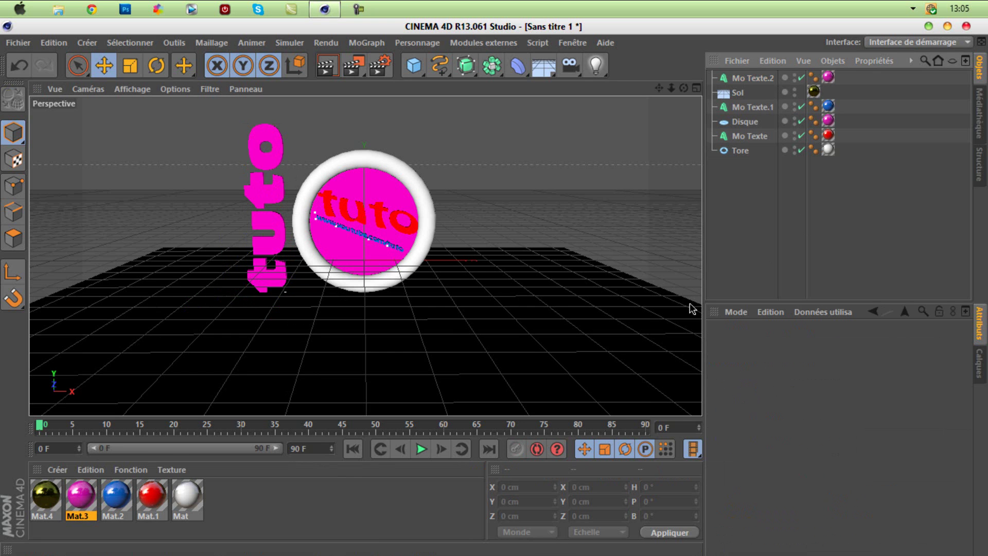
click(752, 78)
click(775, 390)
text(80)
key(Return)
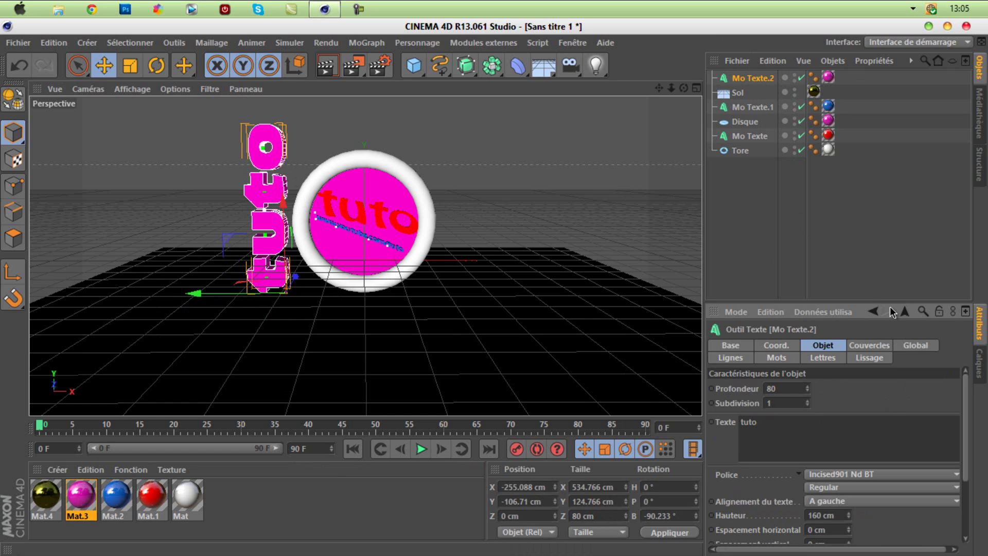
click(845, 205)
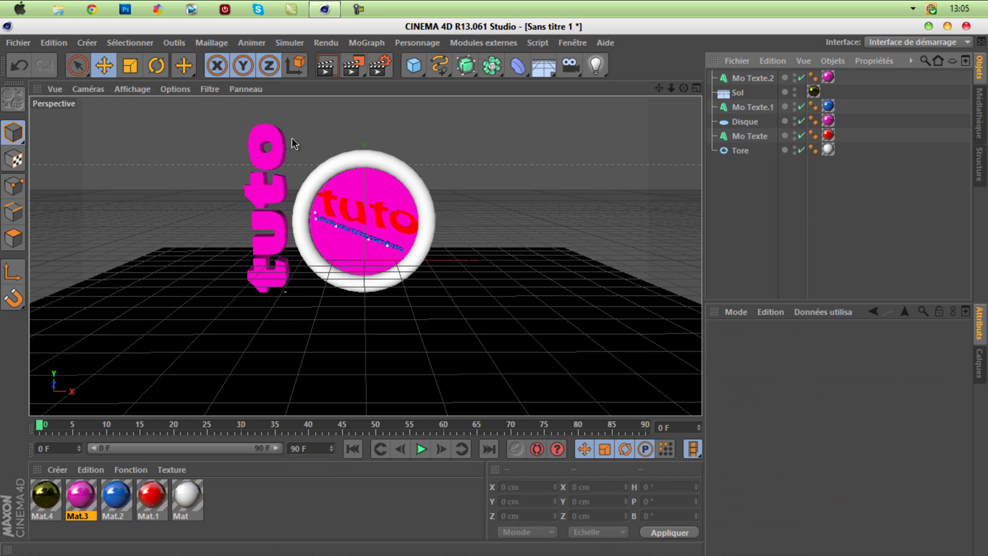
- Rotate the magenta vertical text slightly to about H 1.2°, P -0.3° and B -88.3°
click(276, 177)
click(156, 65)
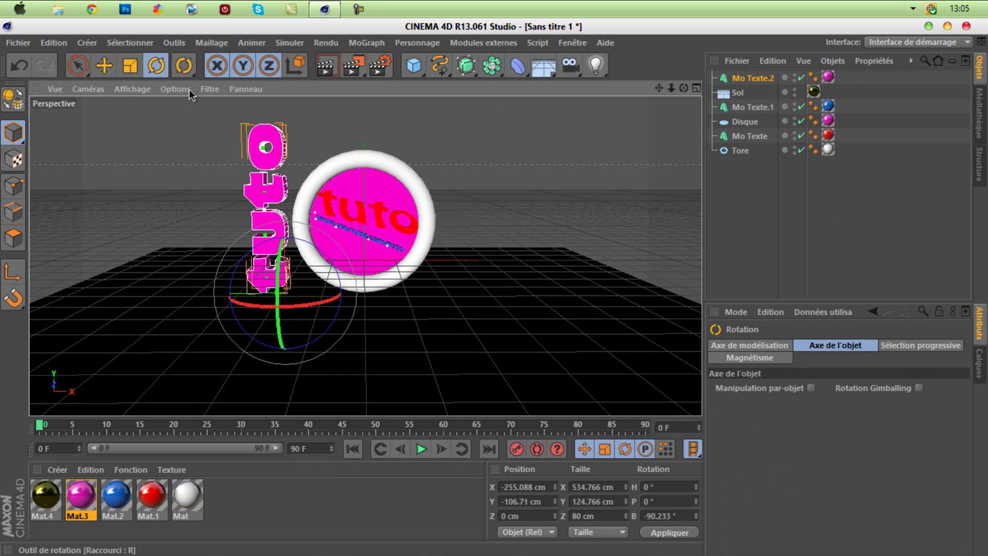
drag(303, 252, 309, 244)
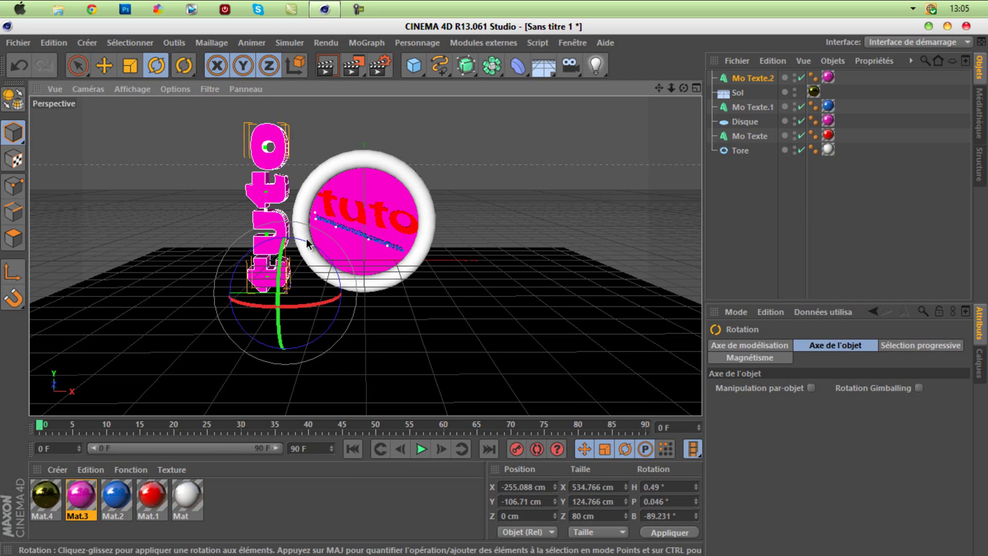
click(852, 227)
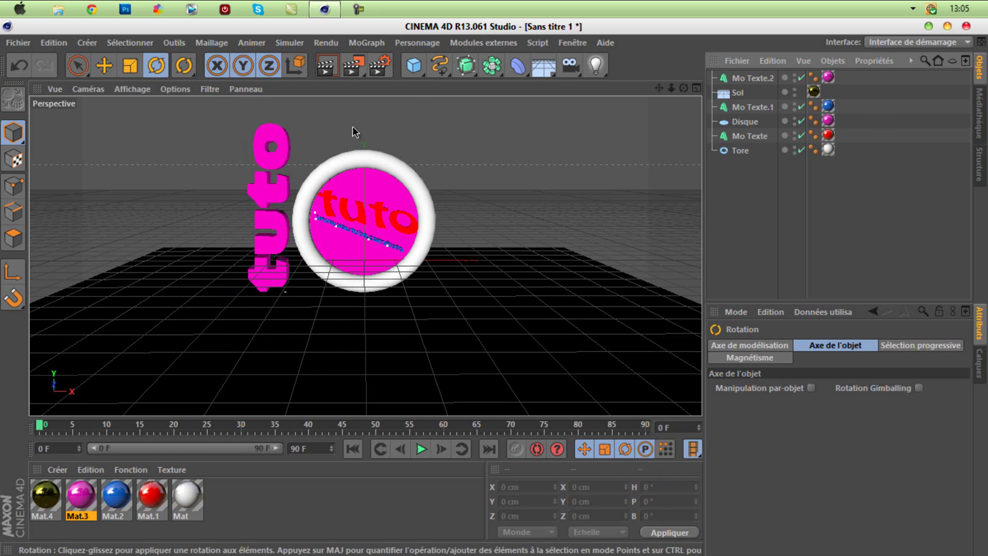
click(366, 43)
click(375, 216)
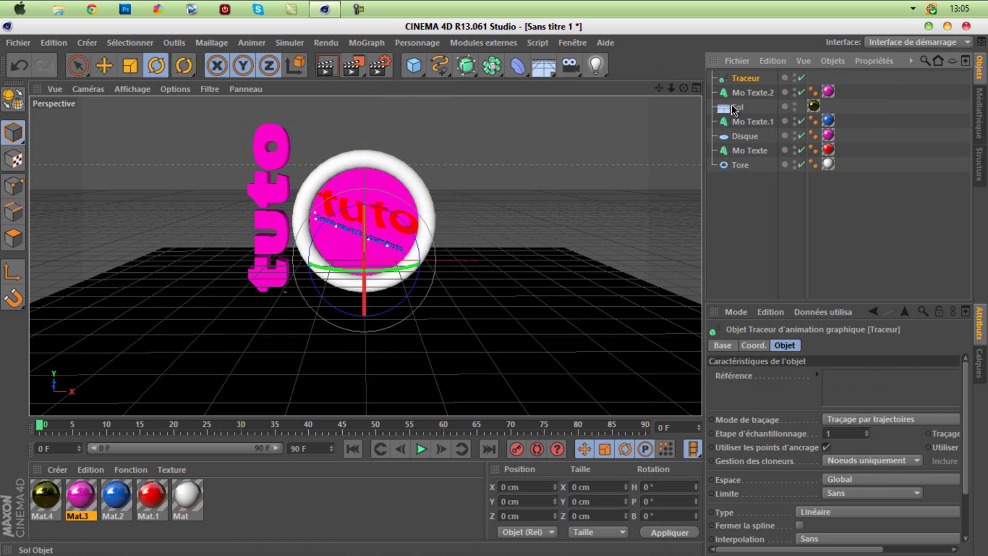
key(ctrl+z)
- Add another MoText object reading "tuto" for the other side of the ring
click(366, 43)
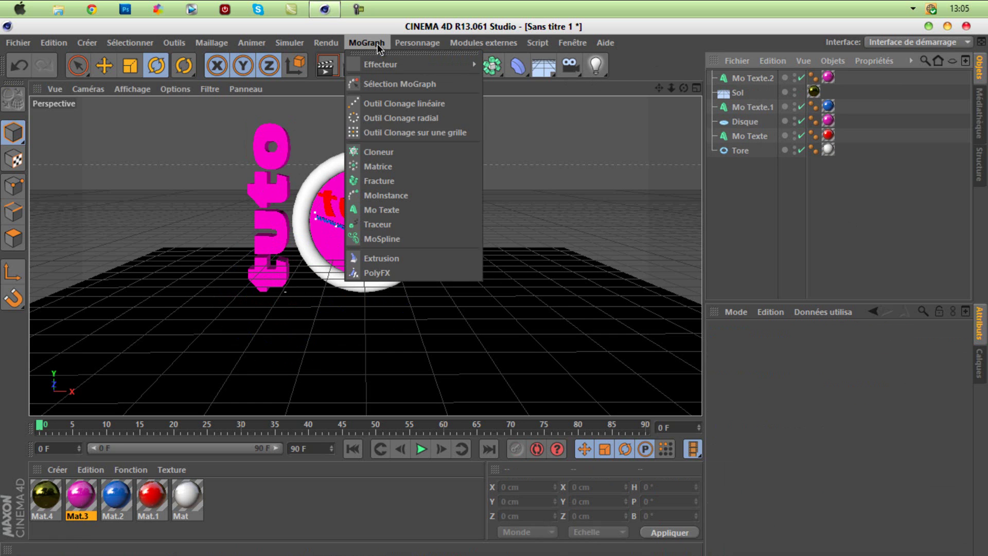
click(412, 212)
double_click(801, 422)
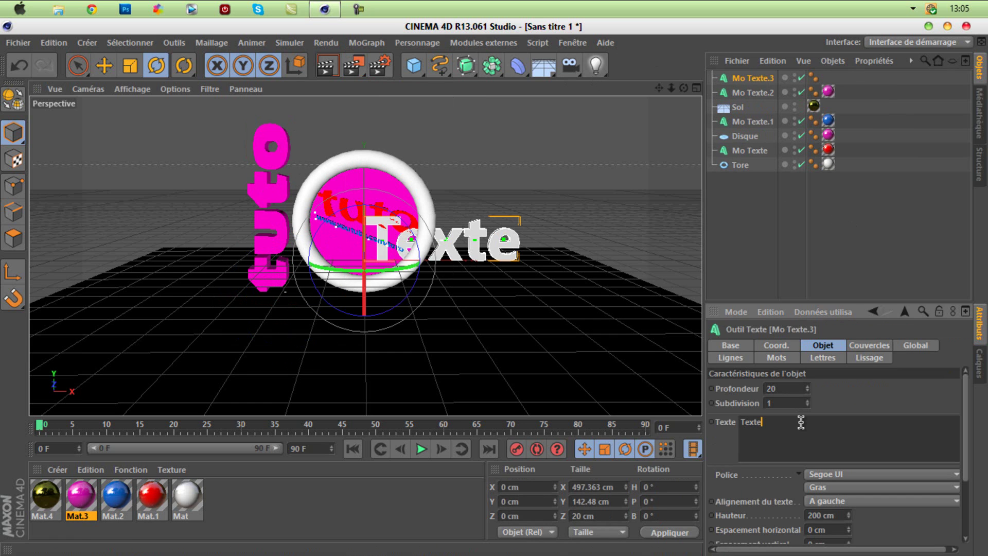
text(tuto)
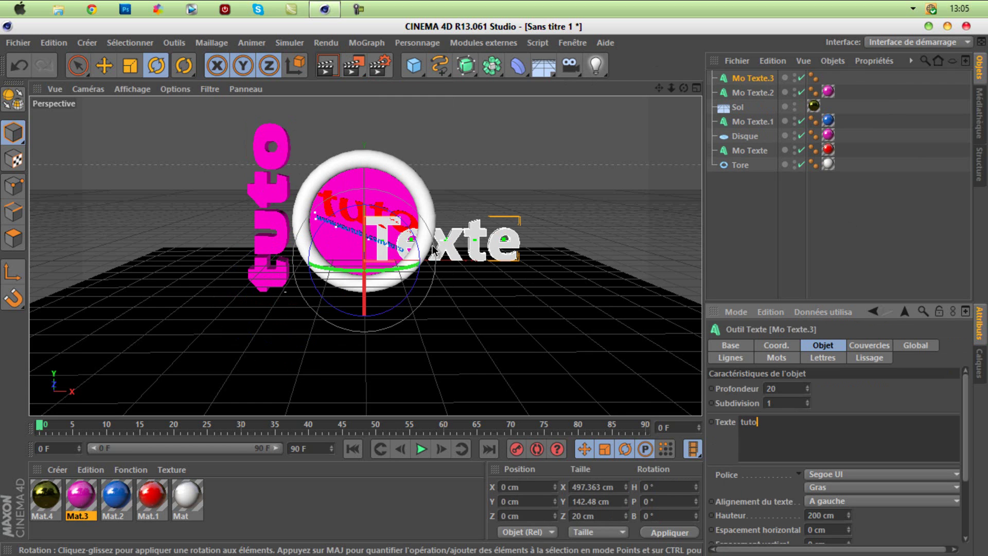
- Set the font of the second side text to MATTEROFFACT
click(857, 472)
scroll(847, 154, up, 10)
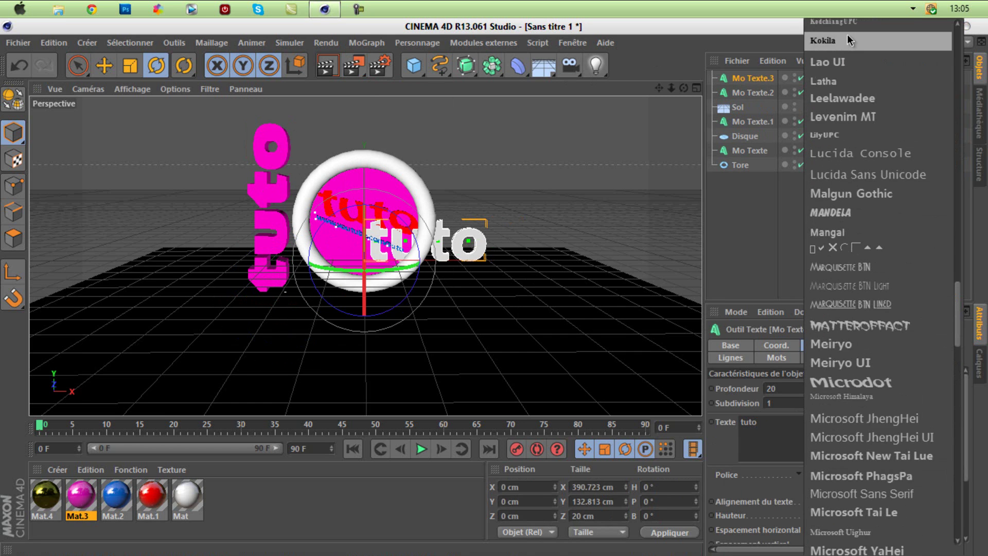
click(900, 345)
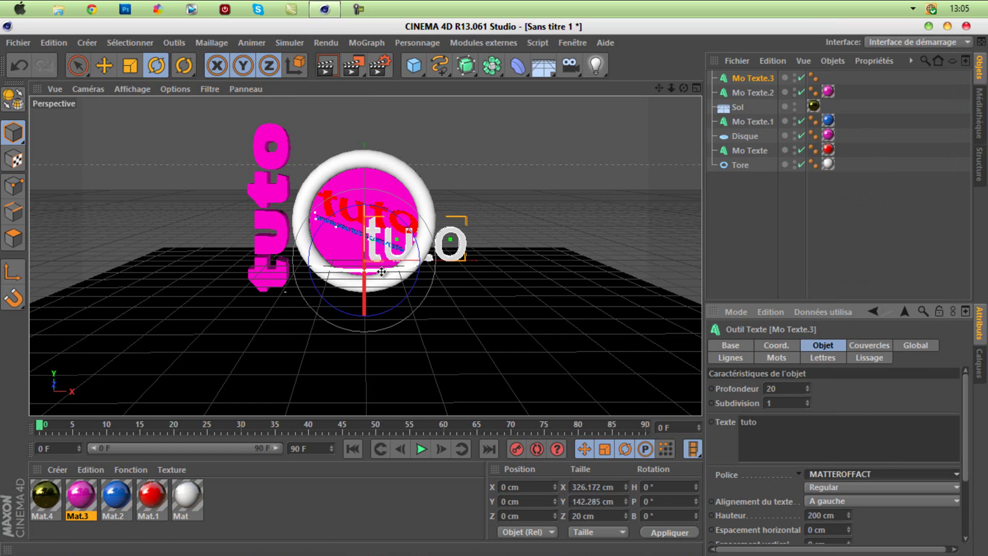
- Rotate the white "tuto" text to a bank of about 90° and move it right of the ring, to about X 271 cm, Y 286 cm
click(455, 244)
click(455, 244)
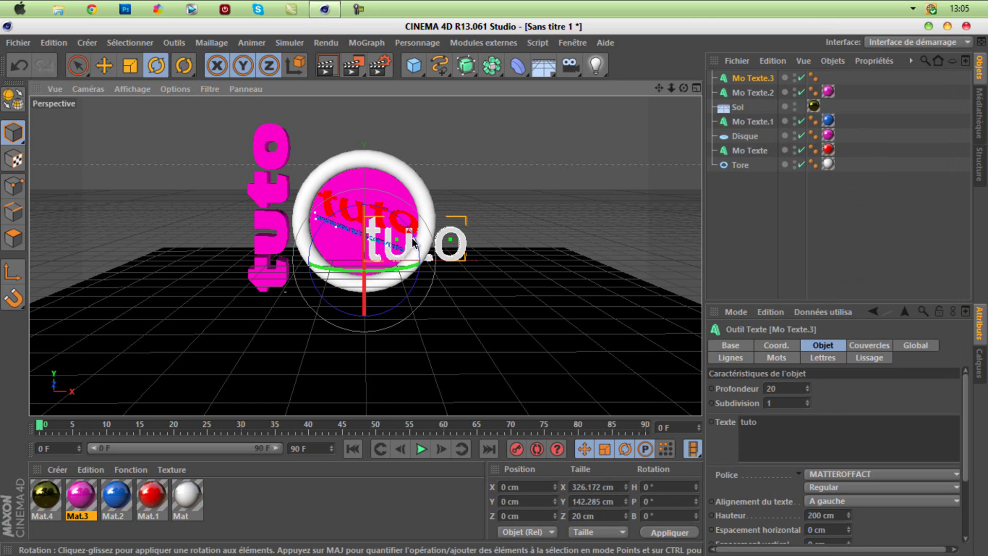
drag(418, 244, 400, 338)
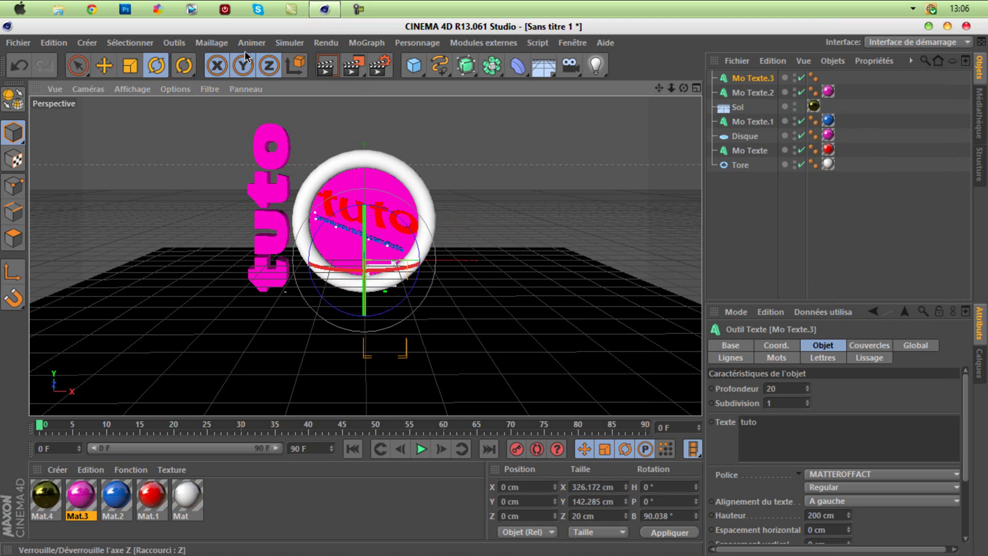
click(104, 65)
drag(368, 282, 492, 166)
drag(455, 208, 443, 222)
- Nudge the magenta vertical text left of the ring slightly downward
click(275, 203)
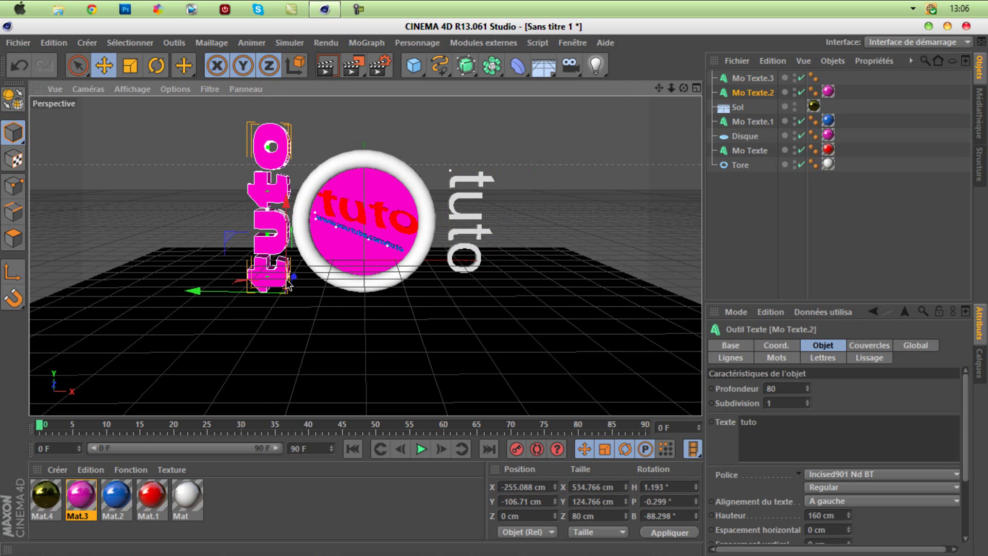
mouse_move(282, 261)
mouse_down()
mouse_move(289, 238)
mouse_move(291, 268)
mouse_up()
click(770, 268)
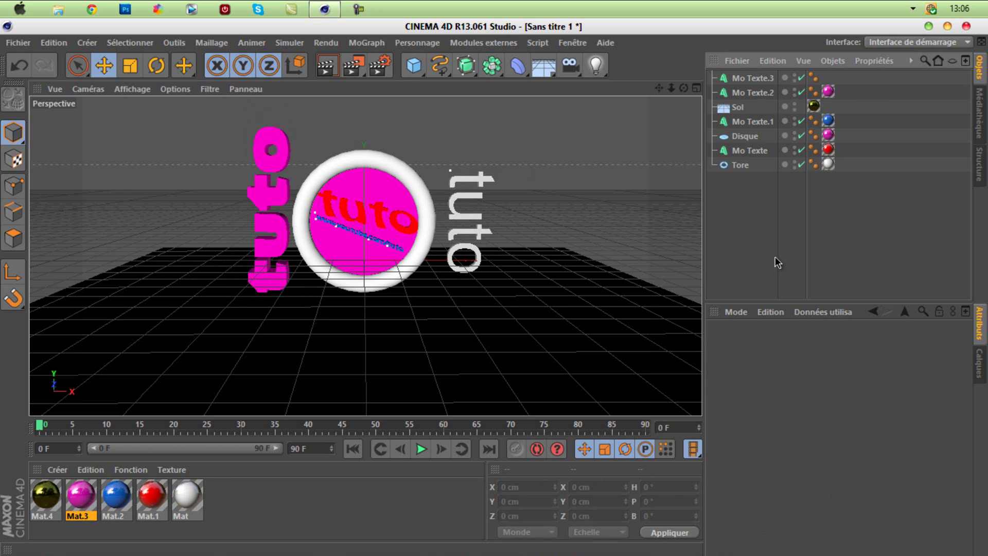
- Set the height of the white vertical text right of the ring to 232 cm
click(467, 182)
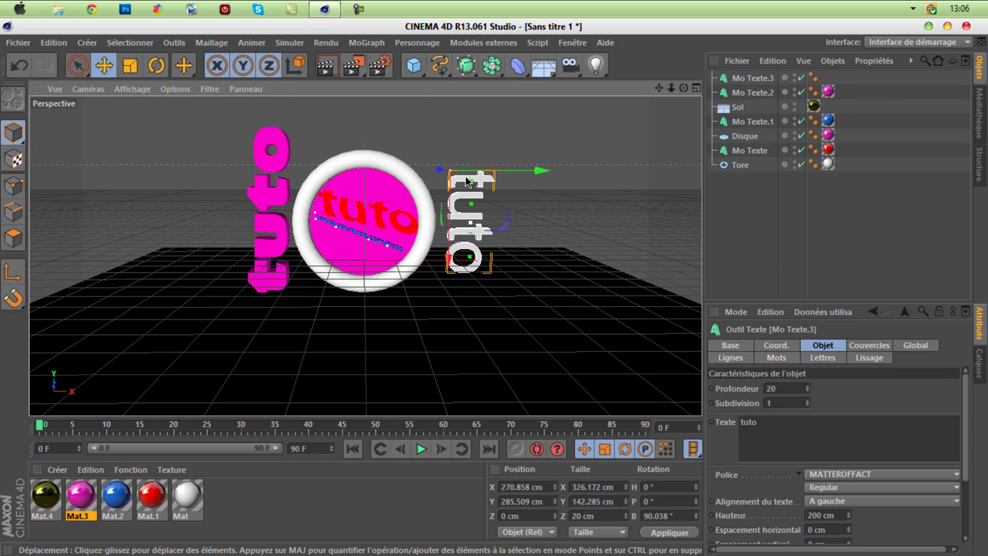
click(850, 514)
drag(850, 516, 847, 515)
- Raise the white vertical text to about Y 331 cm and apply the magenta material to it
drag(447, 228, 447, 214)
drag(82, 497, 481, 221)
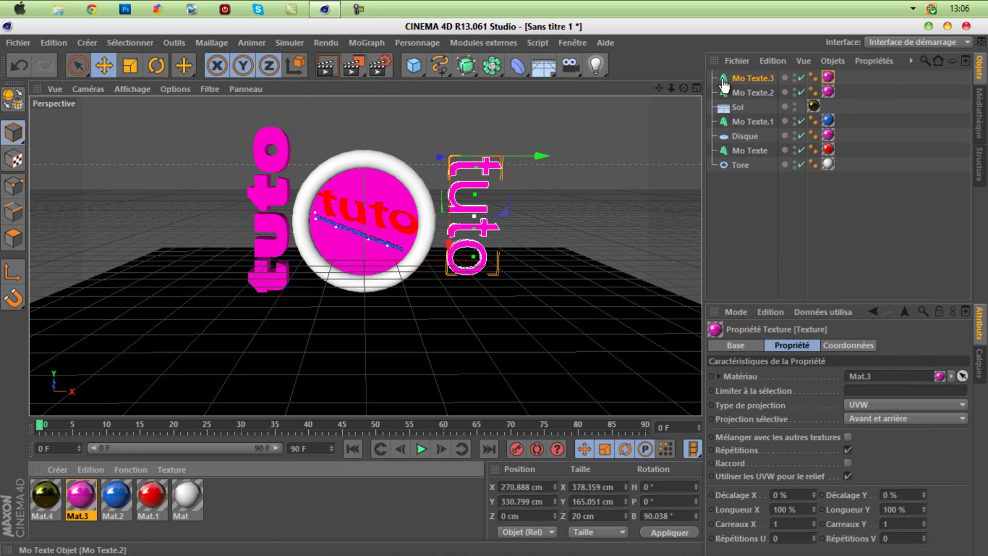
- Set the depth of the vertical text right of the ring to 80 cm and render the view
click(728, 78)
click(794, 389)
text(80)
key(Return)
click(329, 70)
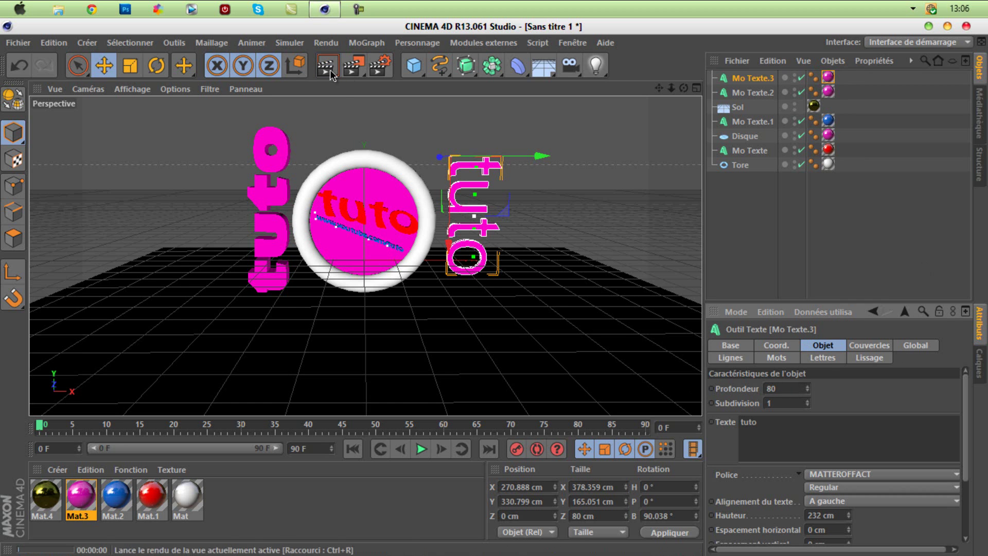